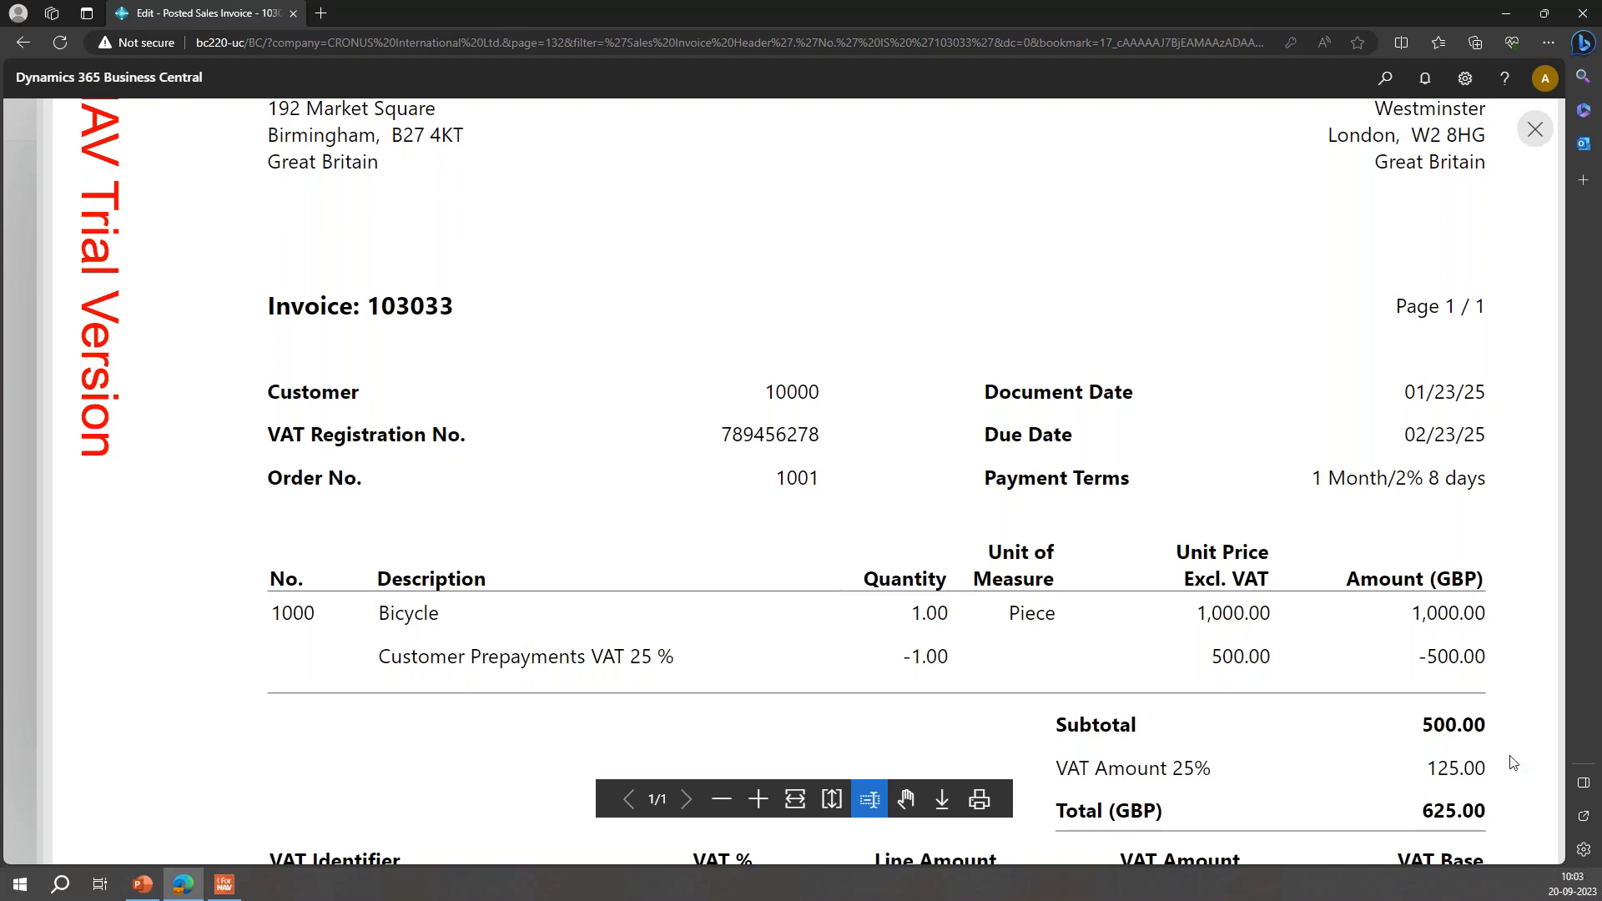
- Examine the posted sales invoice preview, checking the prepayment line, the subtotal, the VAT amount, the total and the VAT specification
{"action": "scroll", "coordinate": [1488, 716], "scroll_direction": "down", "scroll_amount": 2}
{"action": "left_click_drag", "start_coordinate": [1420, 552], "coordinate": [1488, 558]}
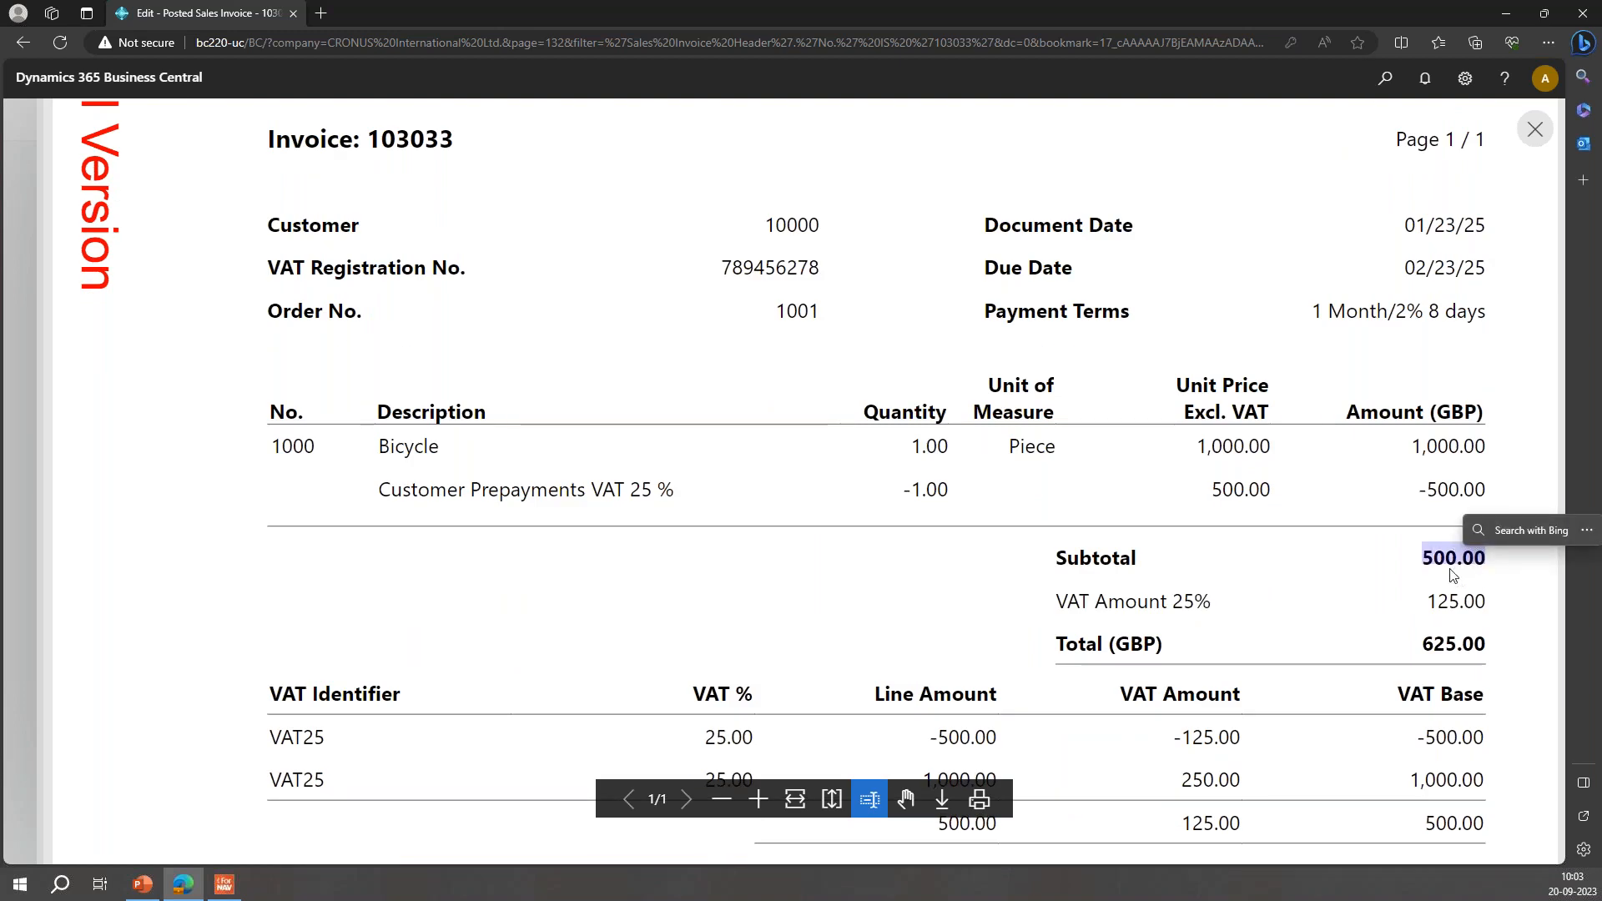
{"action": "left_click", "coordinate": [1453, 575]}
{"action": "scroll", "coordinate": [1105, 608], "scroll_direction": "down", "scroll_amount": 2}
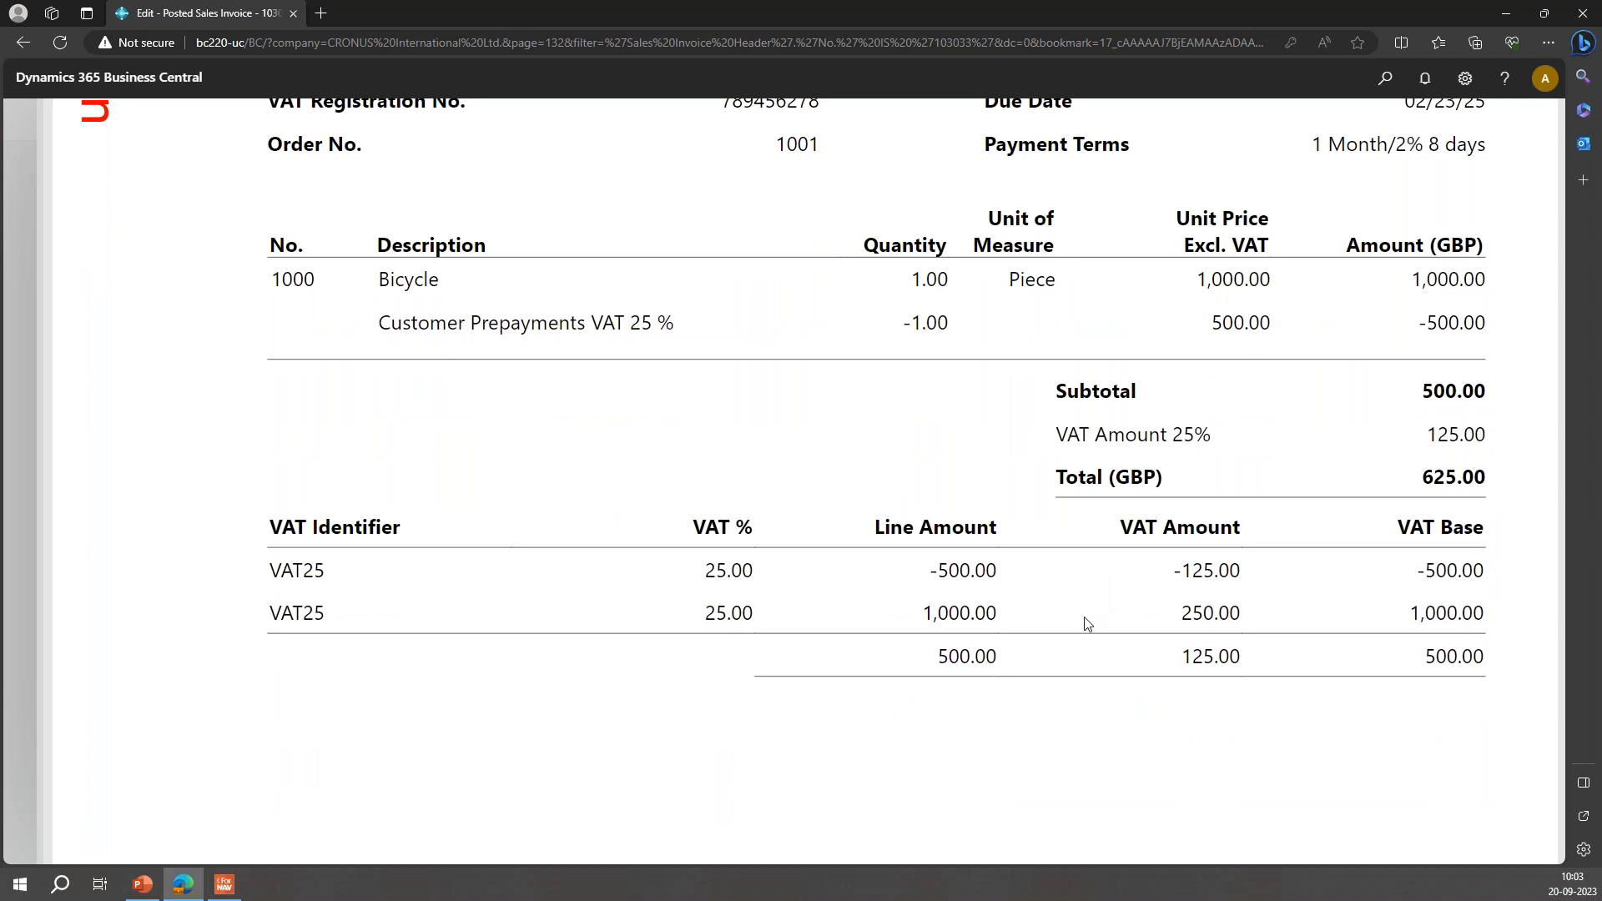
{"action": "scroll", "coordinate": [1087, 623], "scroll_direction": "up", "scroll_amount": 2}
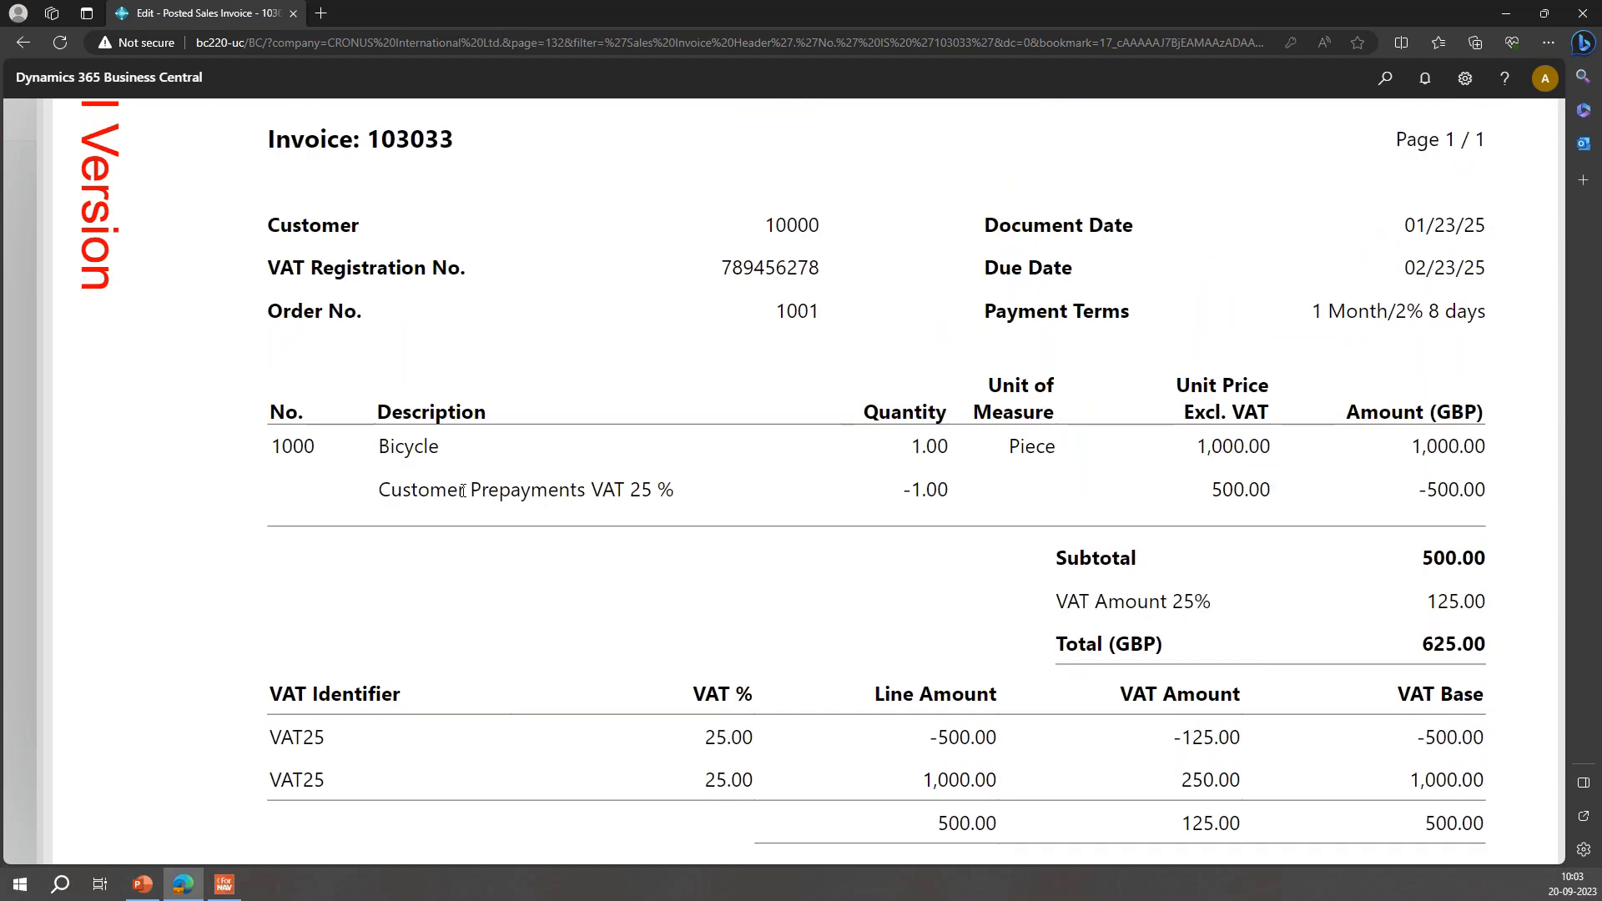
{"action": "left_click_drag", "start_coordinate": [386, 489], "coordinate": [1432, 489]}
{"action": "left_click", "coordinate": [1432, 489]}
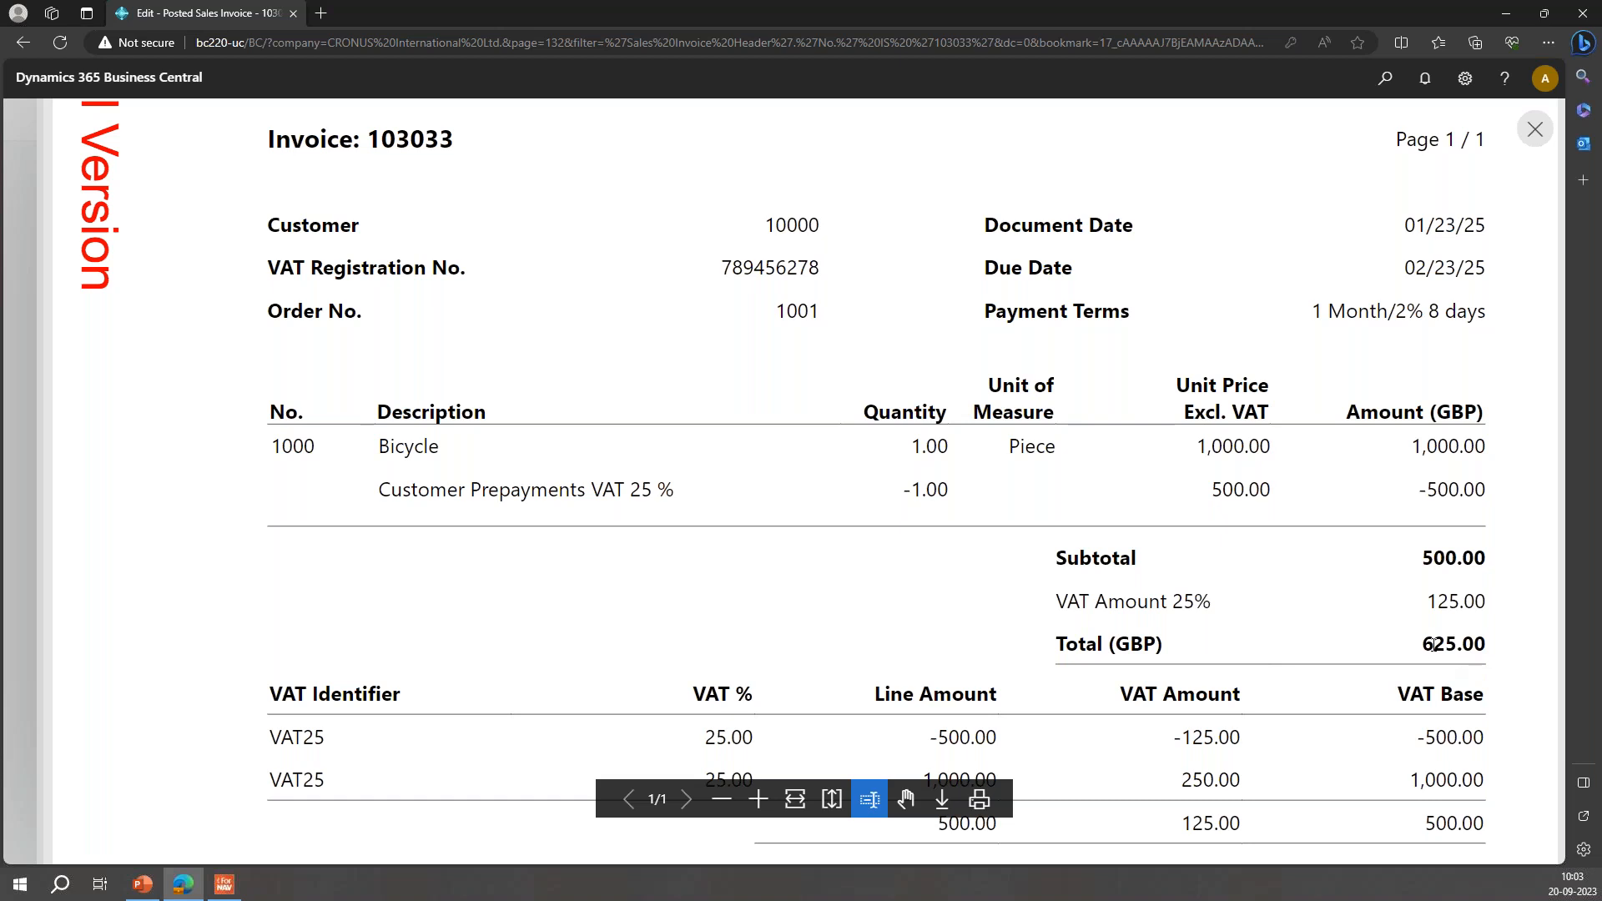
{"action": "scroll", "coordinate": [1432, 644], "scroll_direction": "down", "scroll_amount": 1}
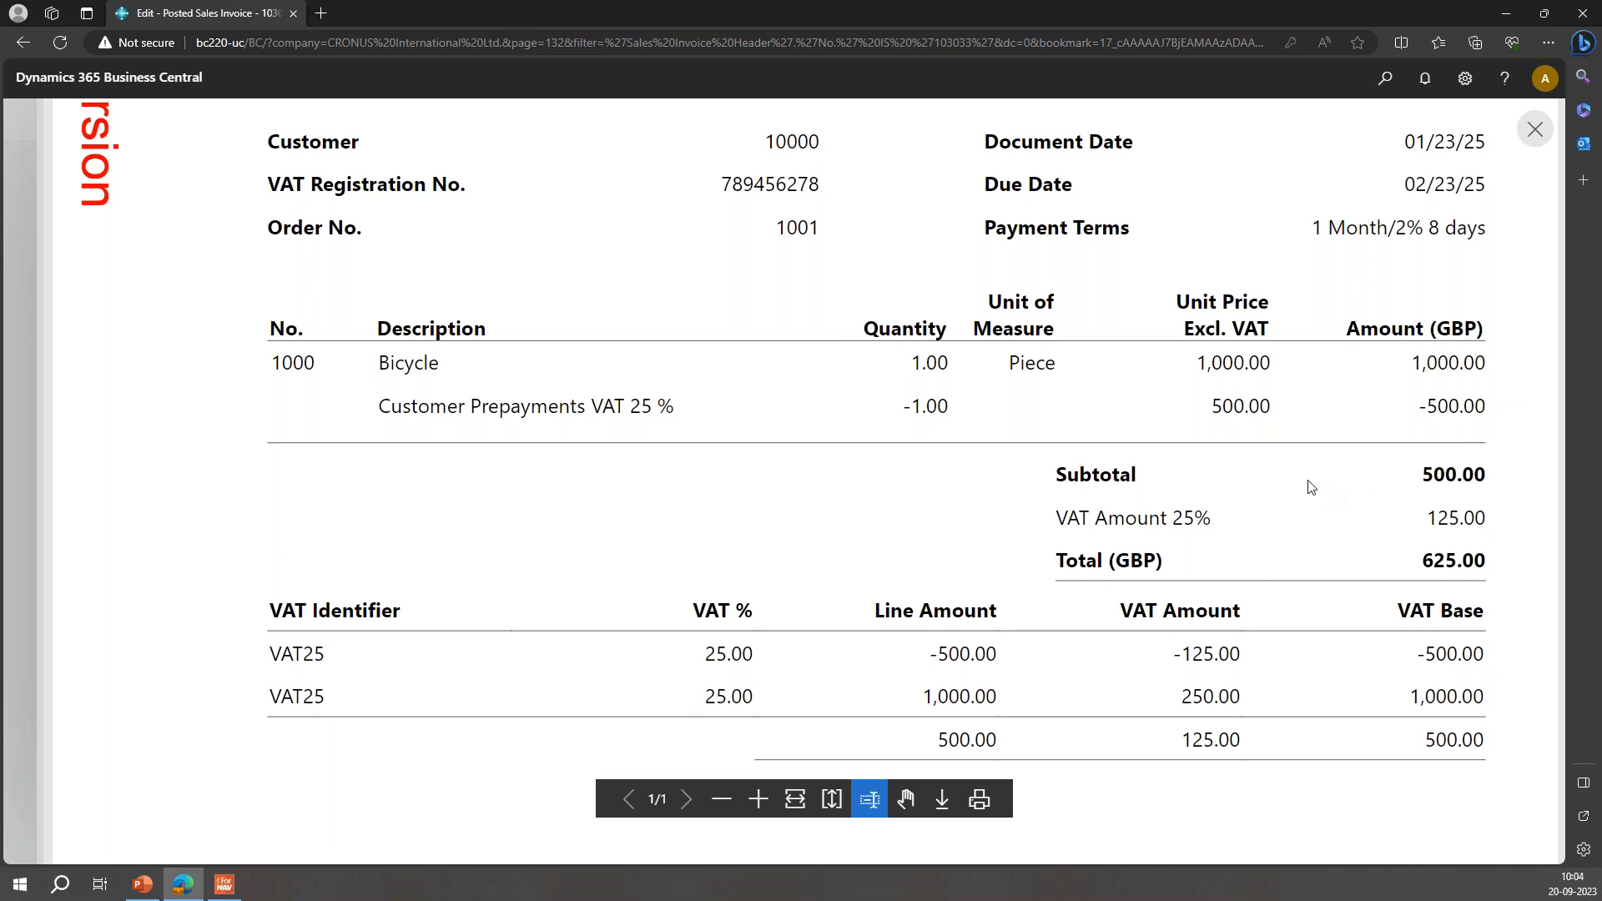
- Switch to the ForNAV report designer and select the Line data item in the invoice layout
{"action": "key", "text": "alt+Tab"}
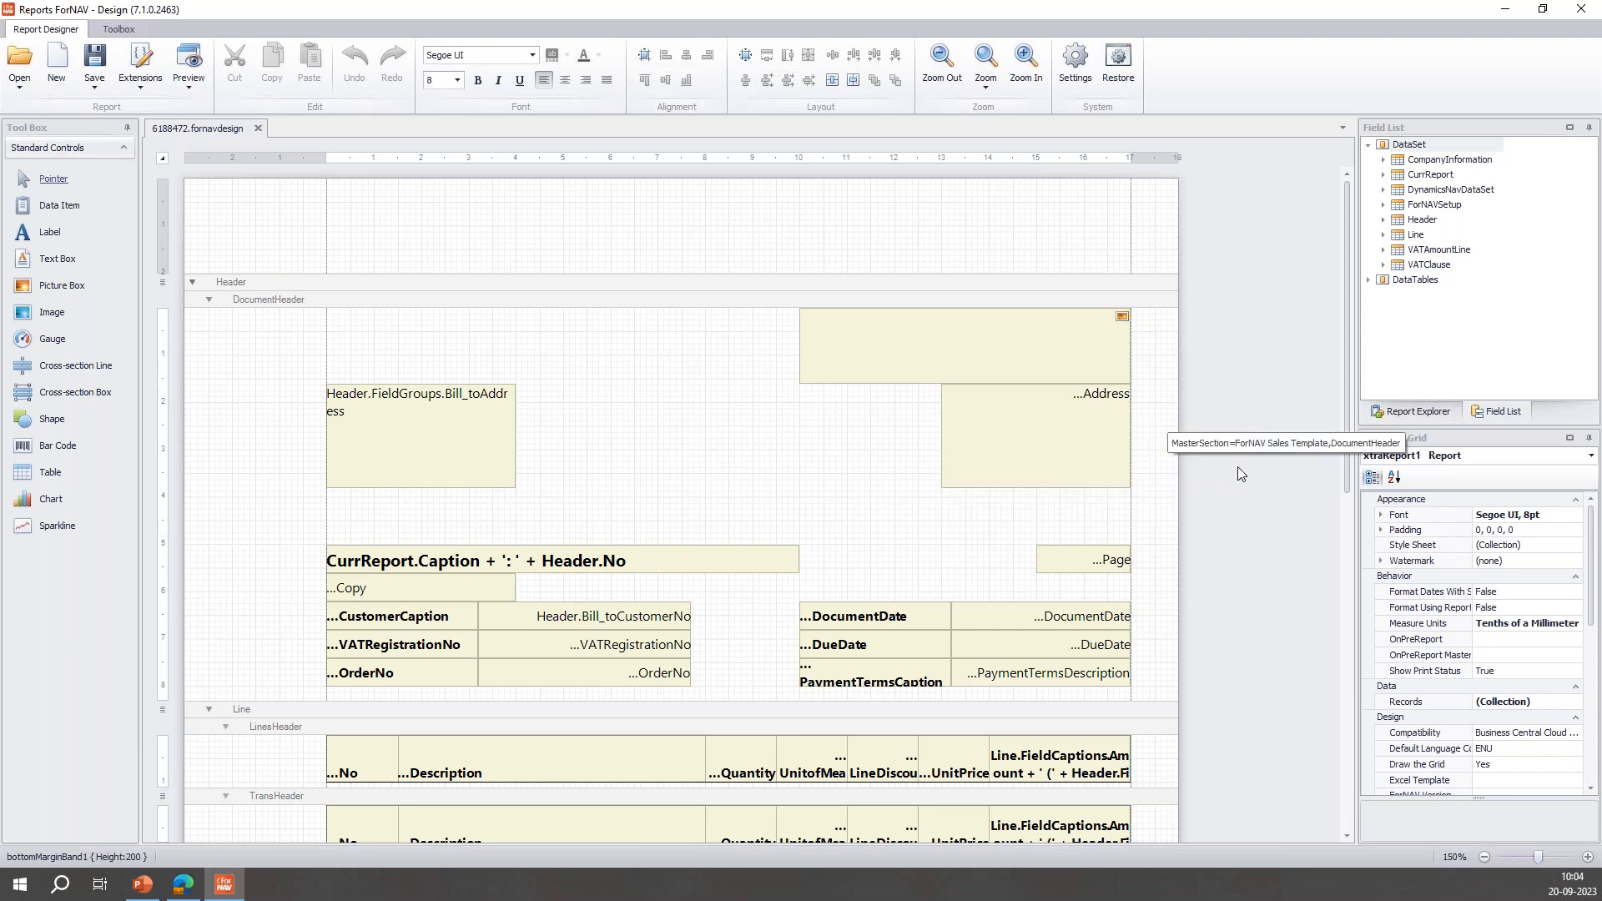
{"action": "scroll", "coordinate": [1237, 468], "scroll_direction": "down", "scroll_amount": 2}
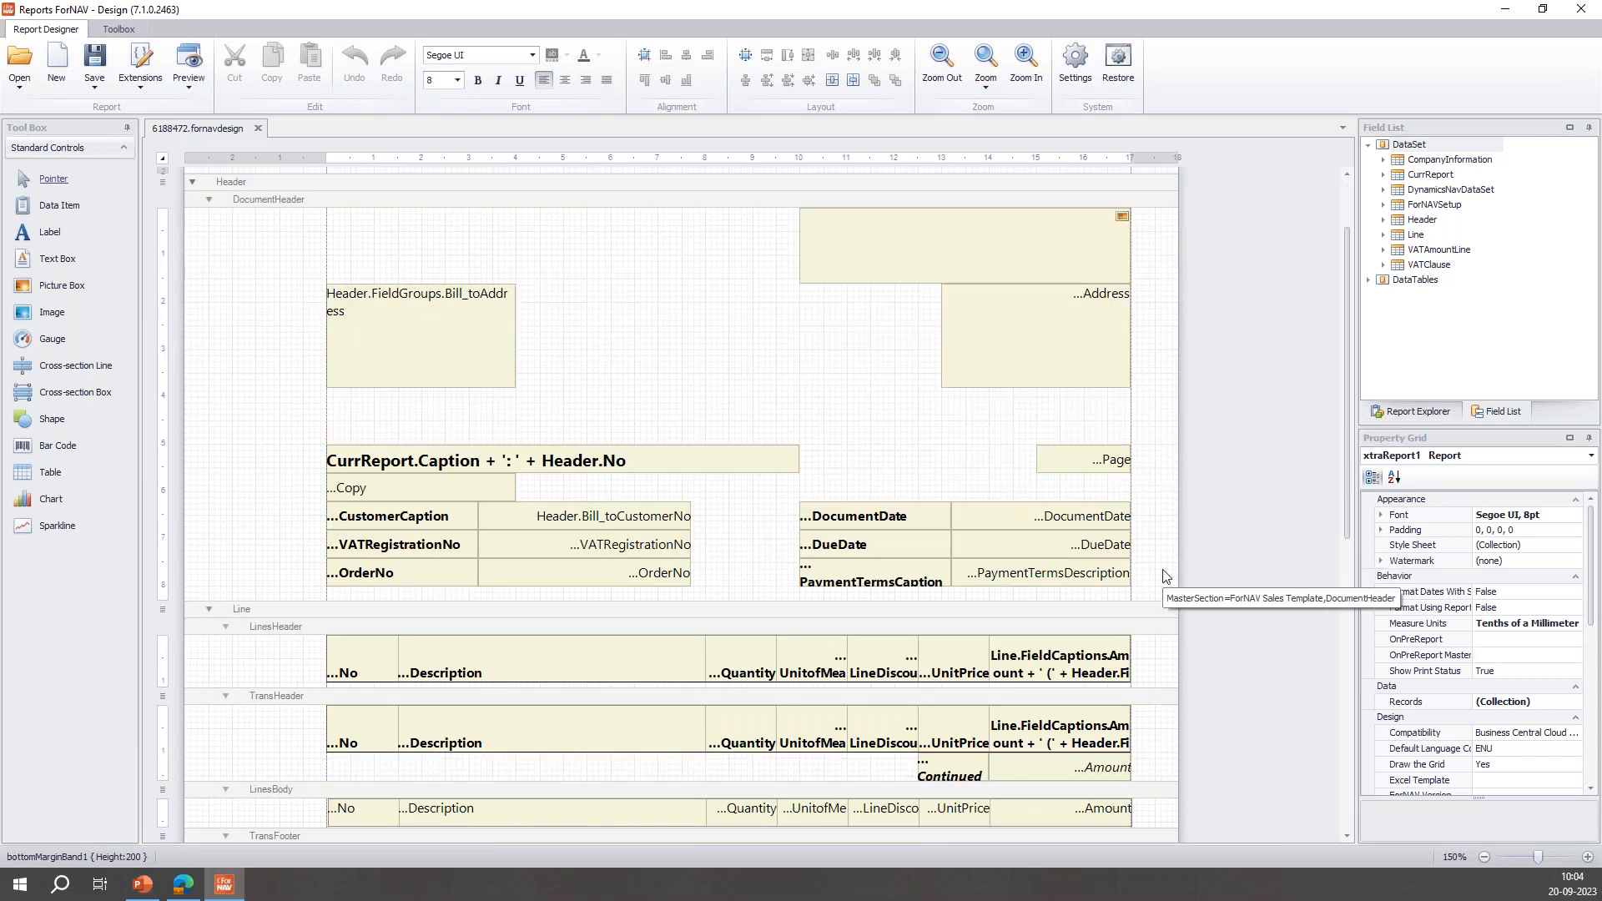
{"action": "scroll", "coordinate": [1235, 626], "scroll_direction": "down", "scroll_amount": 2}
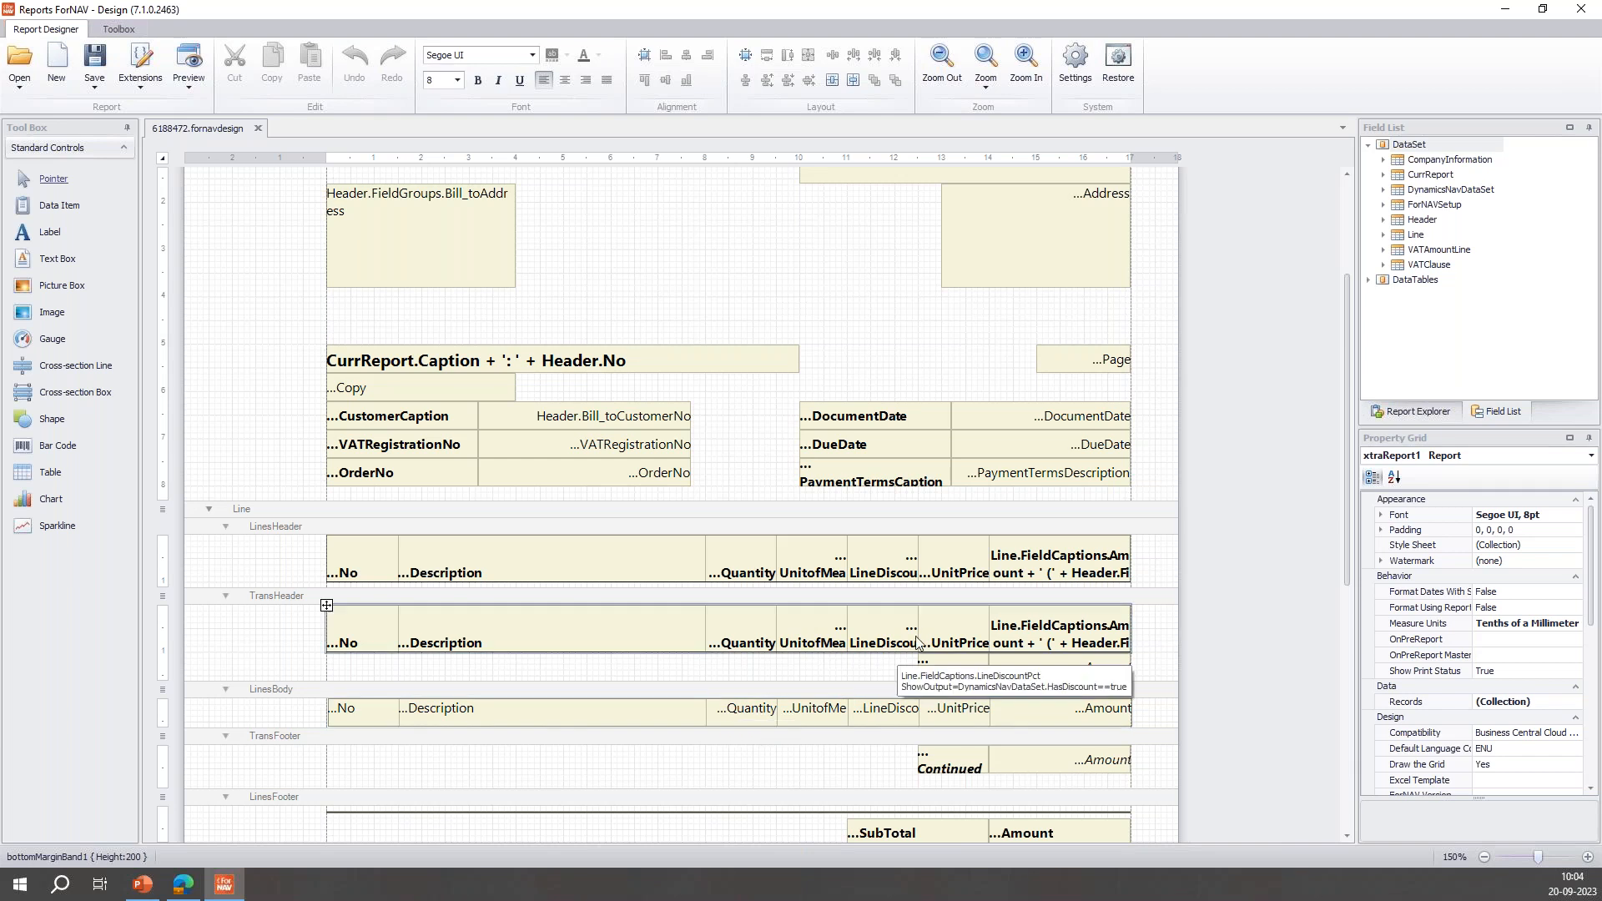
{"action": "left_click", "coordinate": [968, 512]}
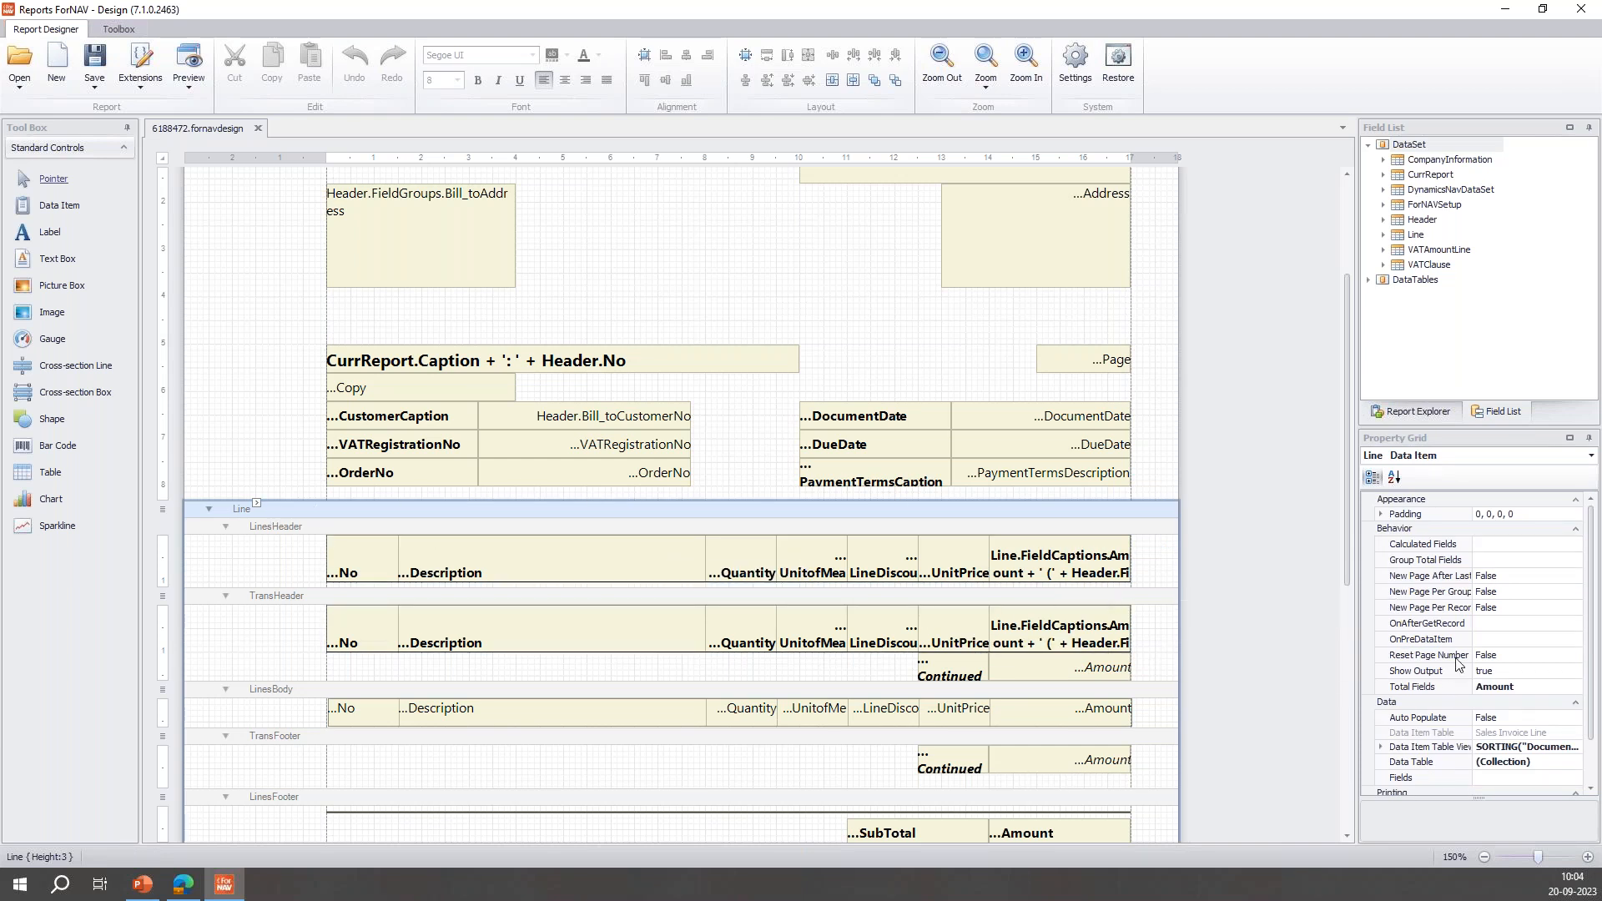
- In the Line data item's OnPreDataItem script, declare the variables amt = 0, amtPpt = 0, pptLine = false and hasPpt = false, and accept it
{"action": "left_click", "coordinate": [1490, 639]}
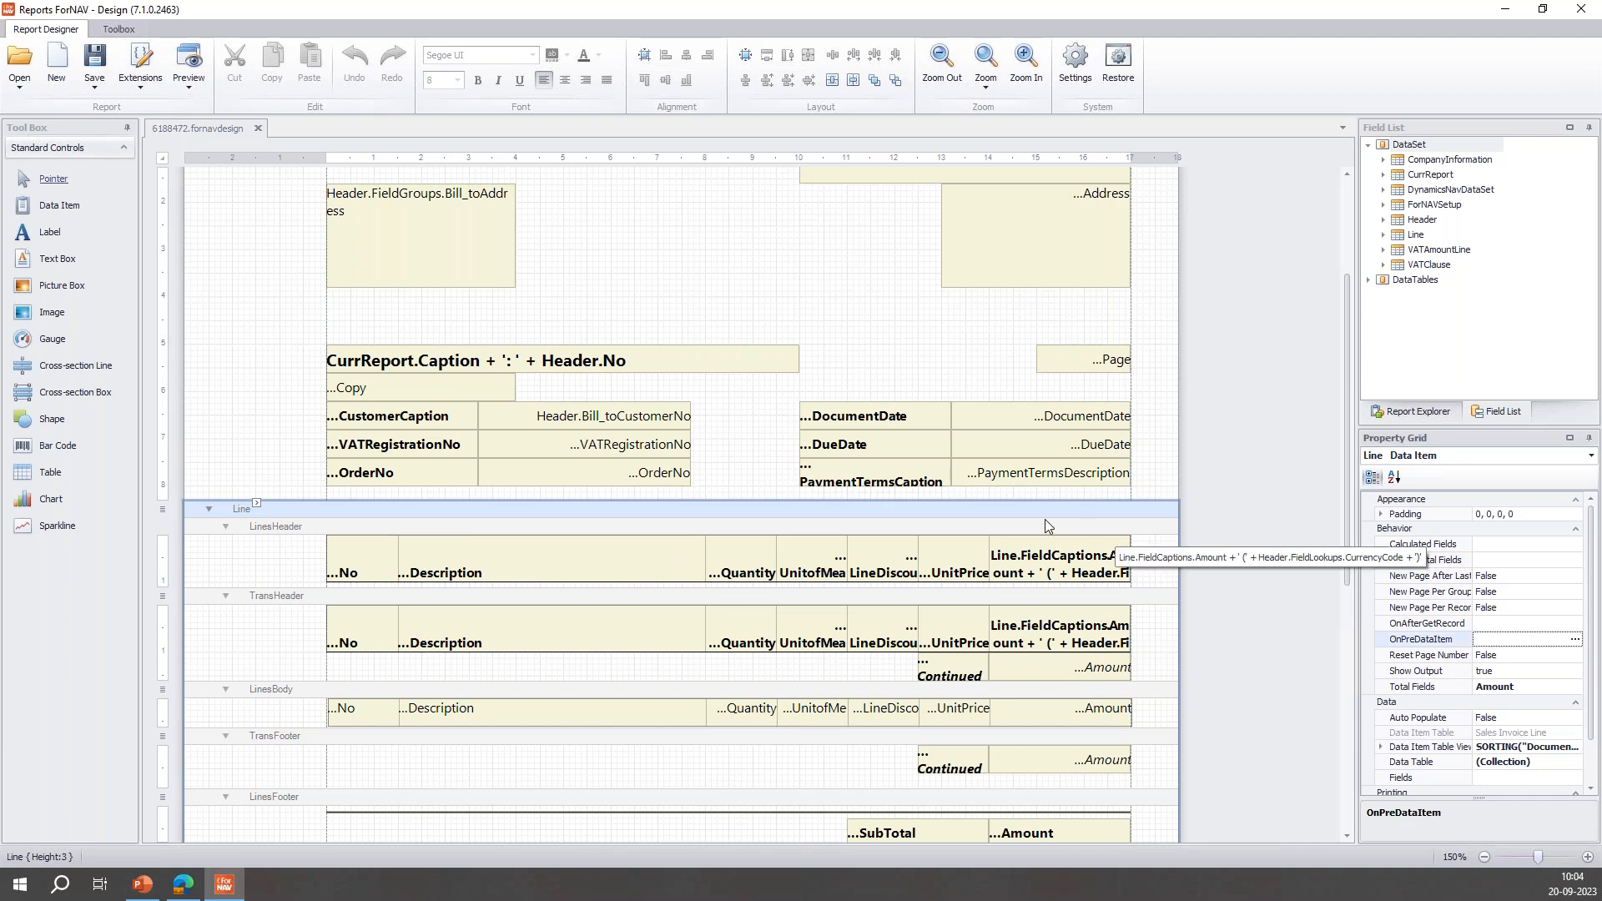
{"action": "scroll", "coordinate": [835, 501], "scroll_direction": "down", "scroll_amount": 2}
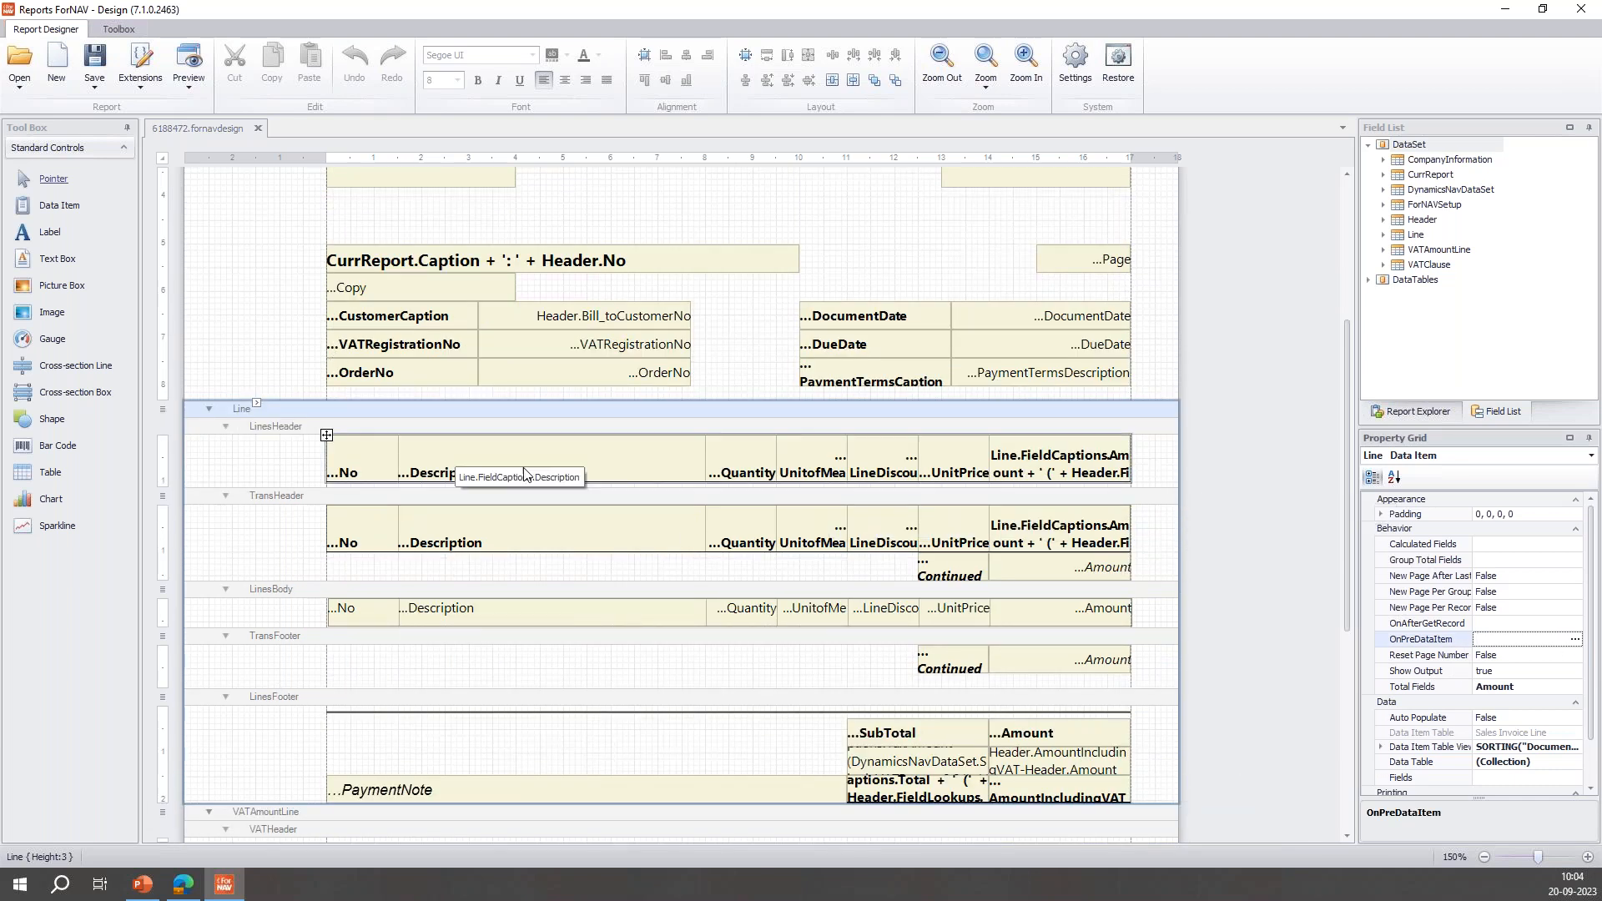
{"action": "left_click", "coordinate": [1575, 640]}
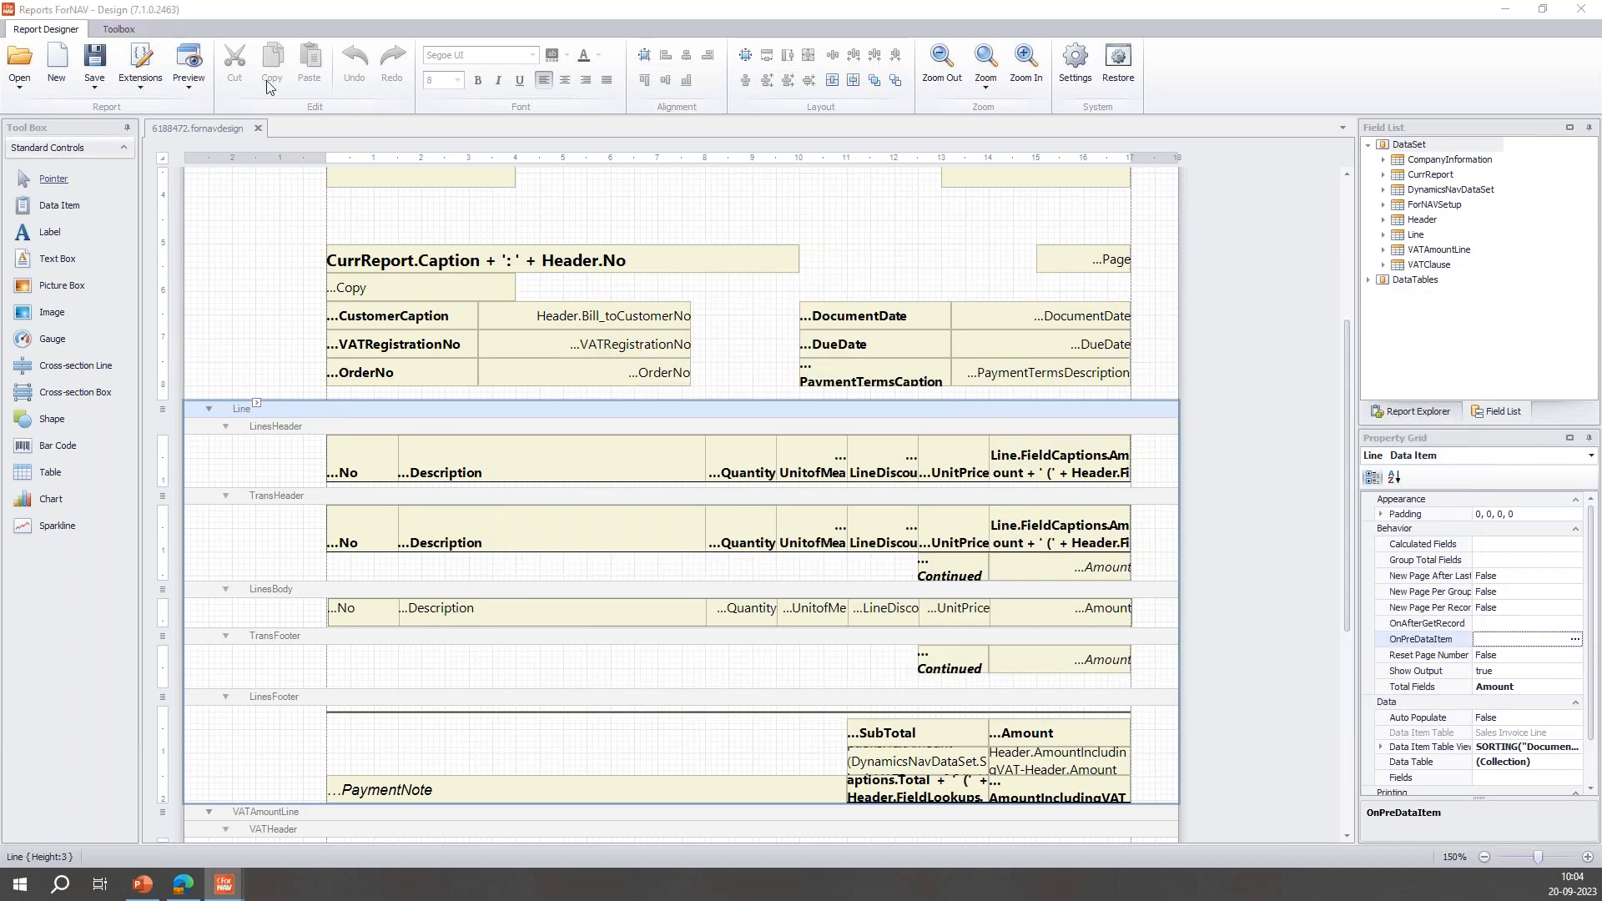
{"action": "left_click_drag", "start_coordinate": [0, 125], "coordinate": [651, 276]}
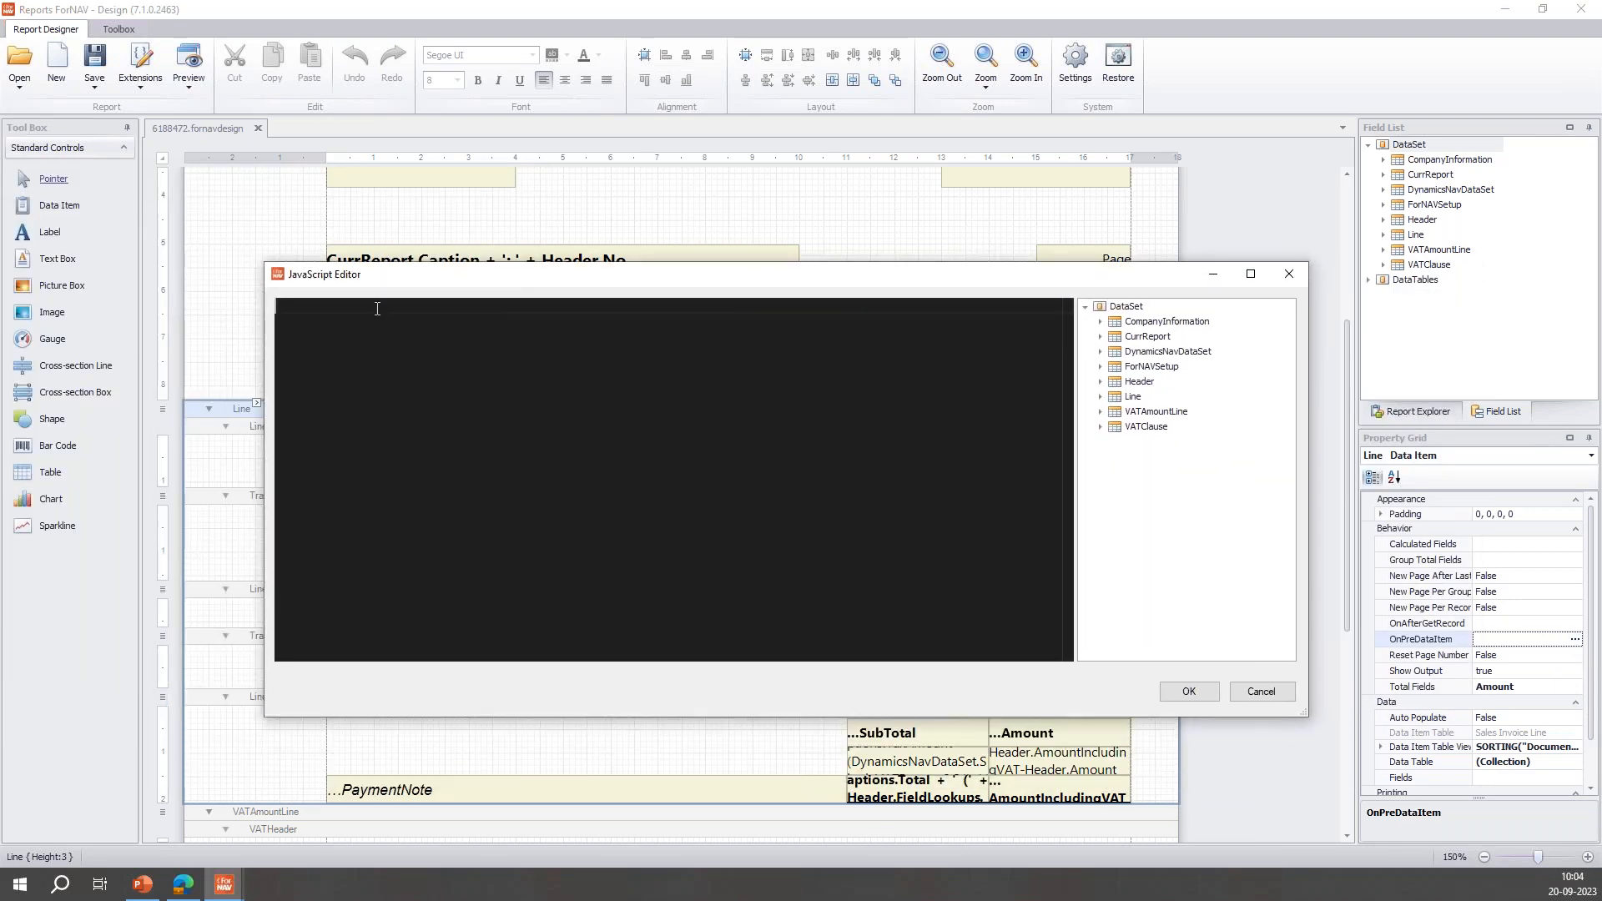
{"action": "key", "text": "alt+Tab"}
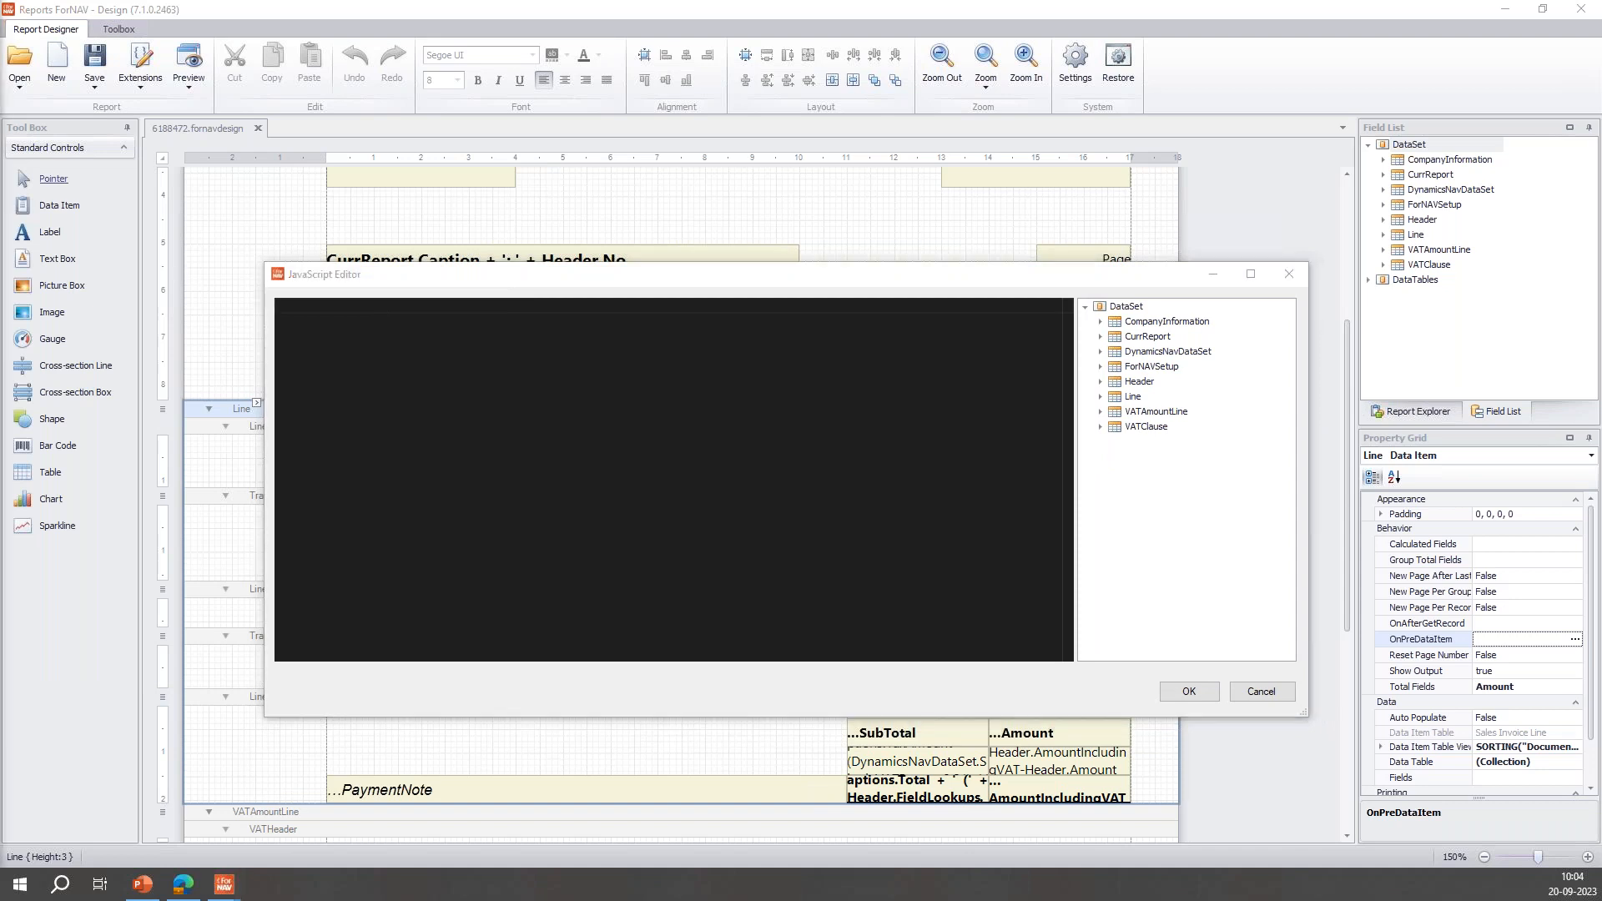
{"action": "key", "text": "alt+Tab"}
{"action": "type", "text": "var amt = 0; var amtPpt = 0; var pptLine = false; var hasPpt = false;"}
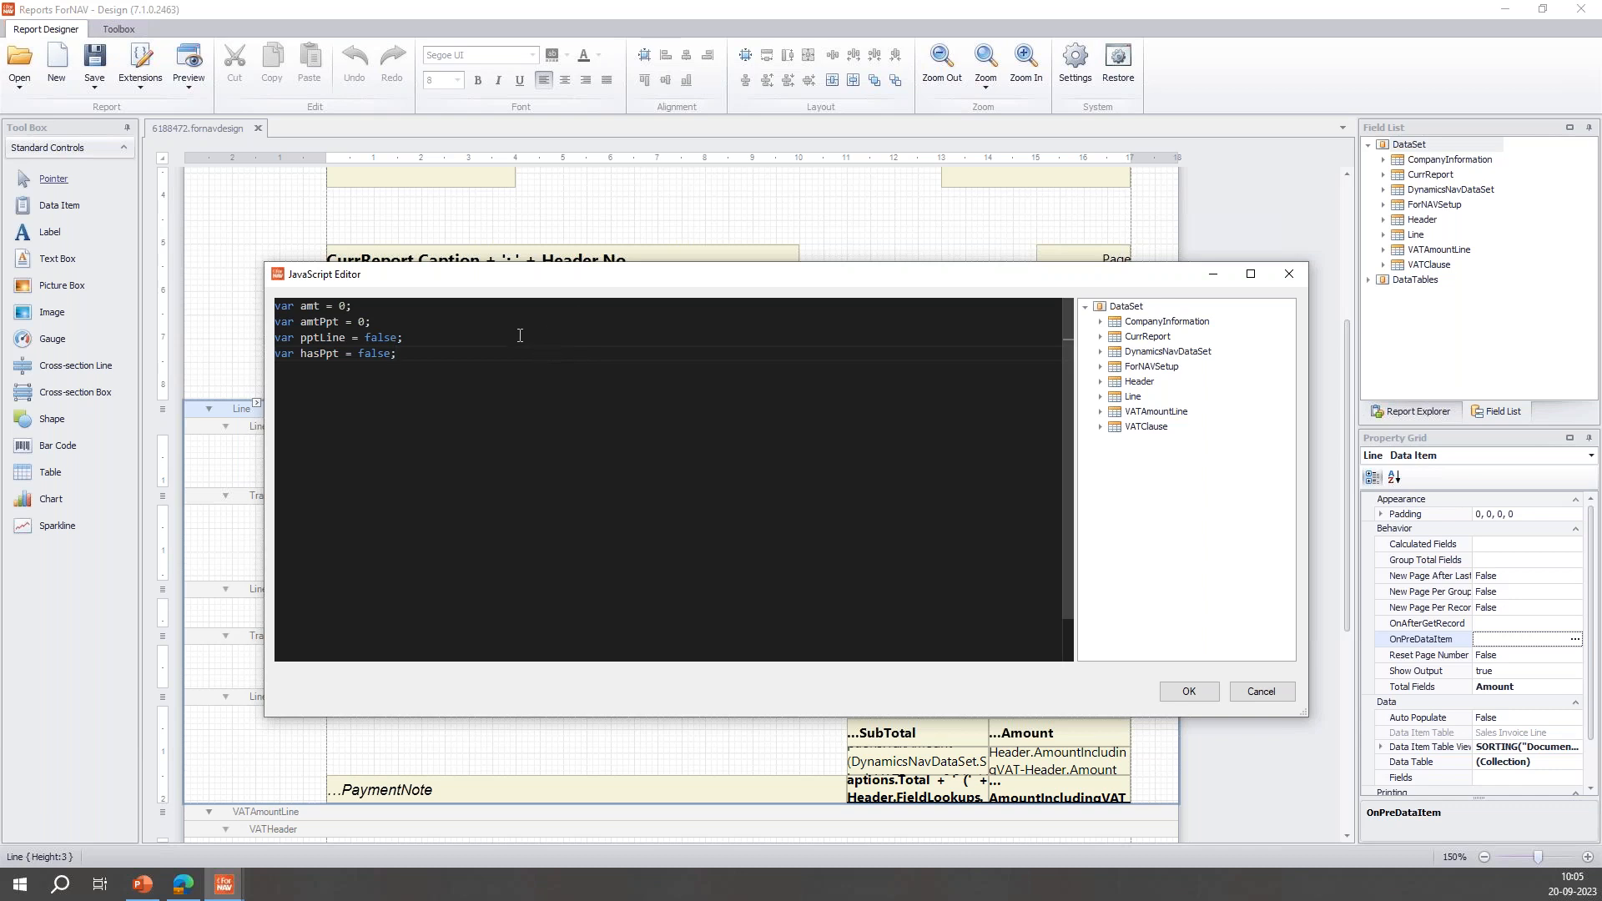
{"action": "left_click_drag", "start_coordinate": [532, 282], "coordinate": [612, 259]}
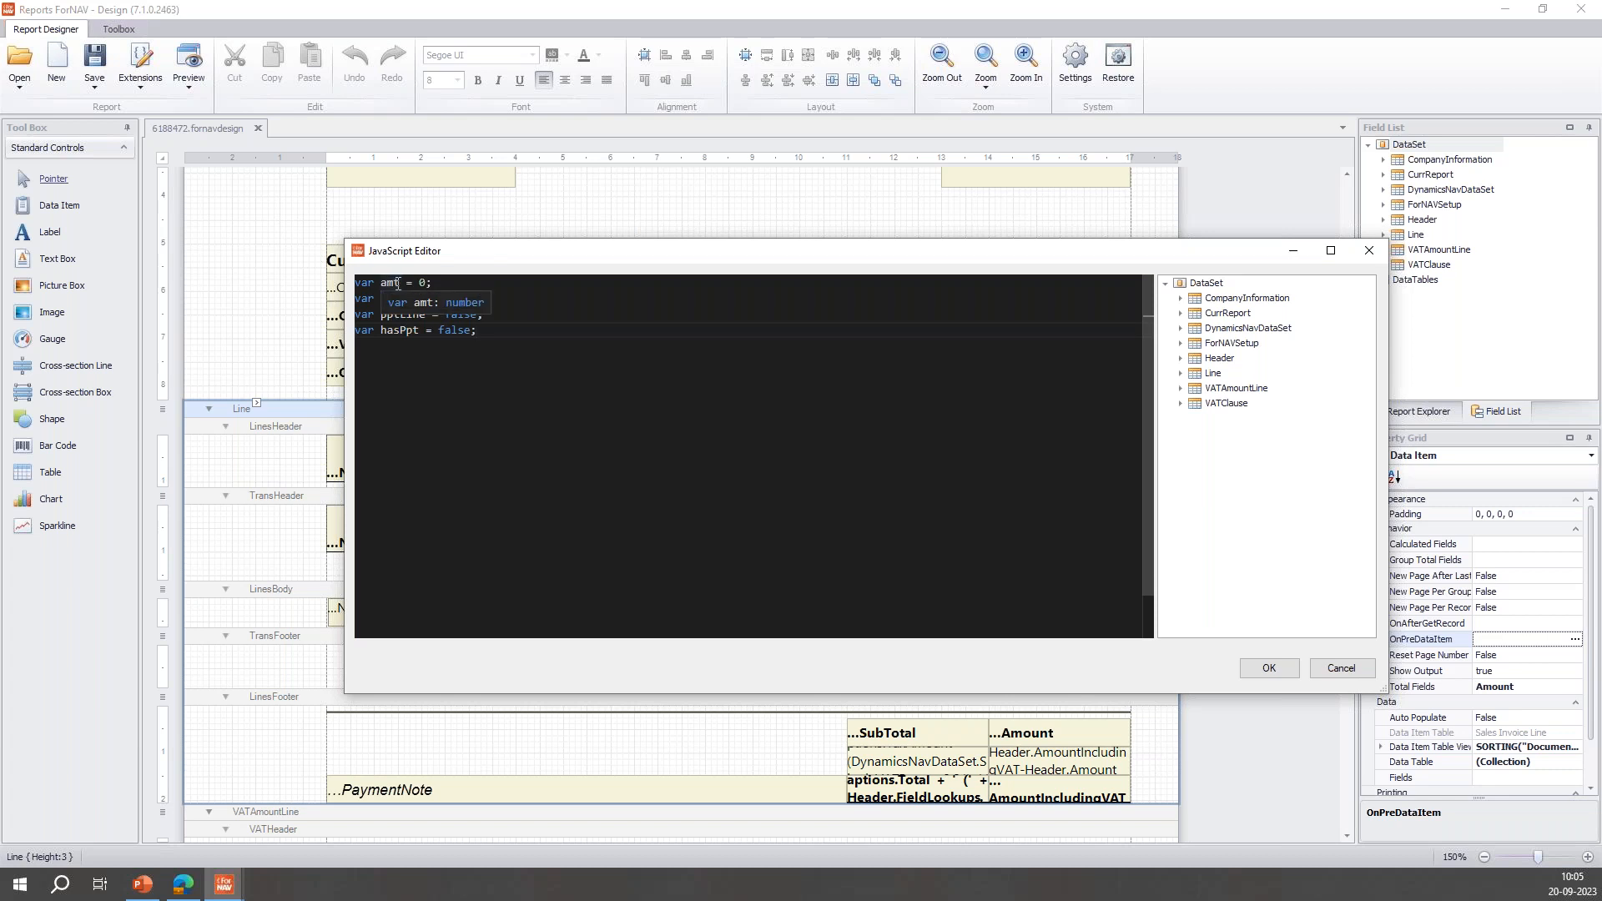
{"action": "mouse_move", "coordinate": [392, 283]}
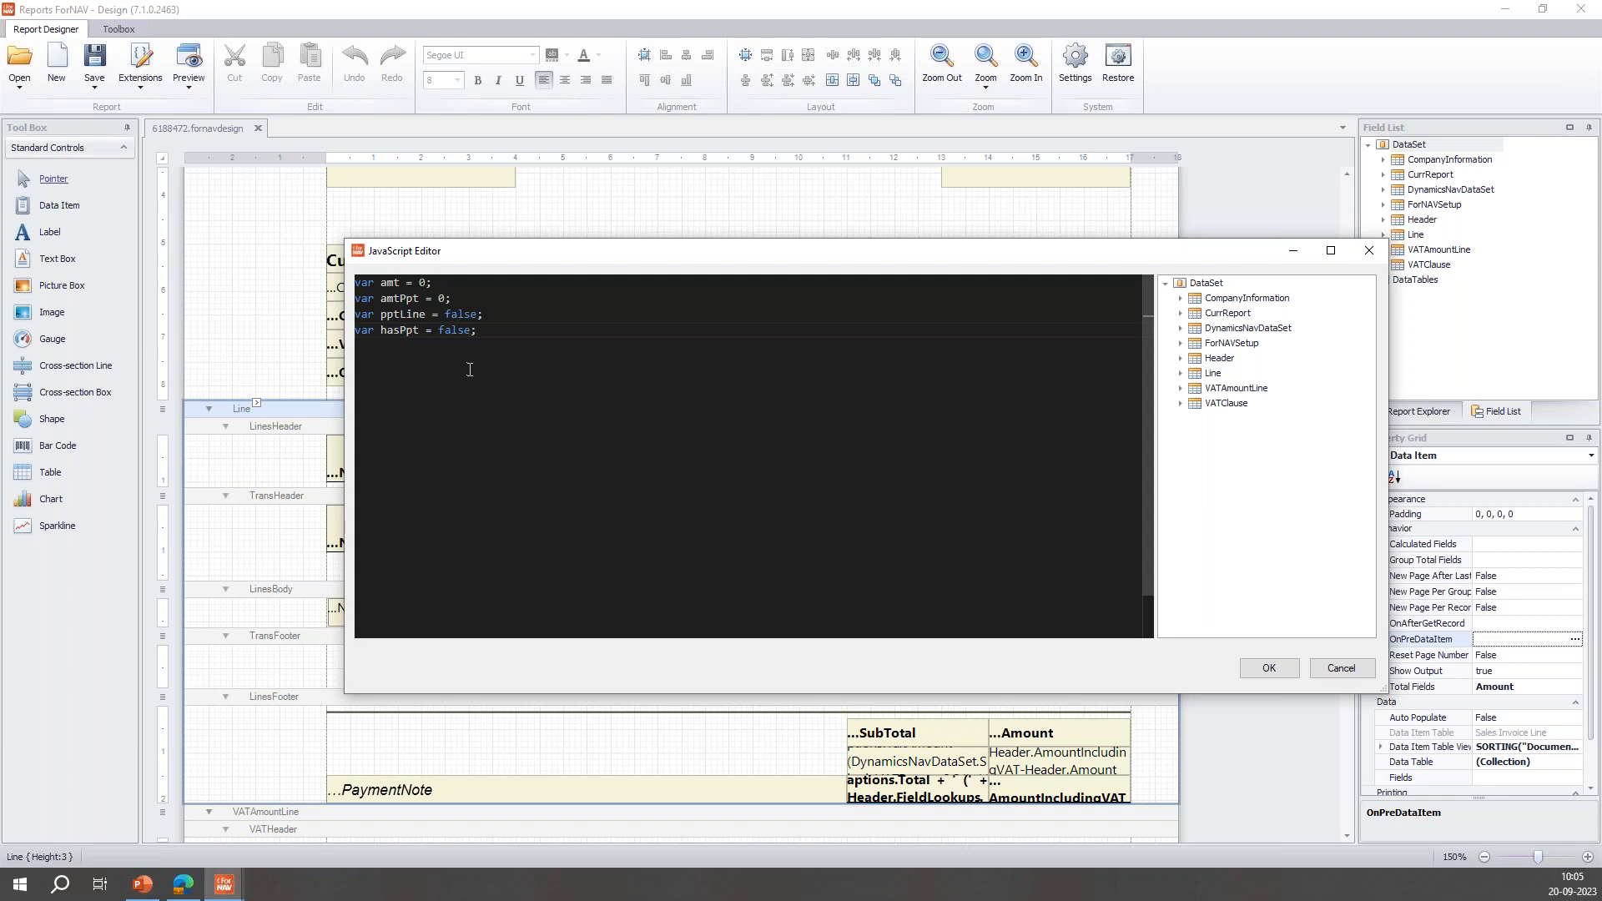
{"action": "left_click", "coordinate": [1269, 671]}
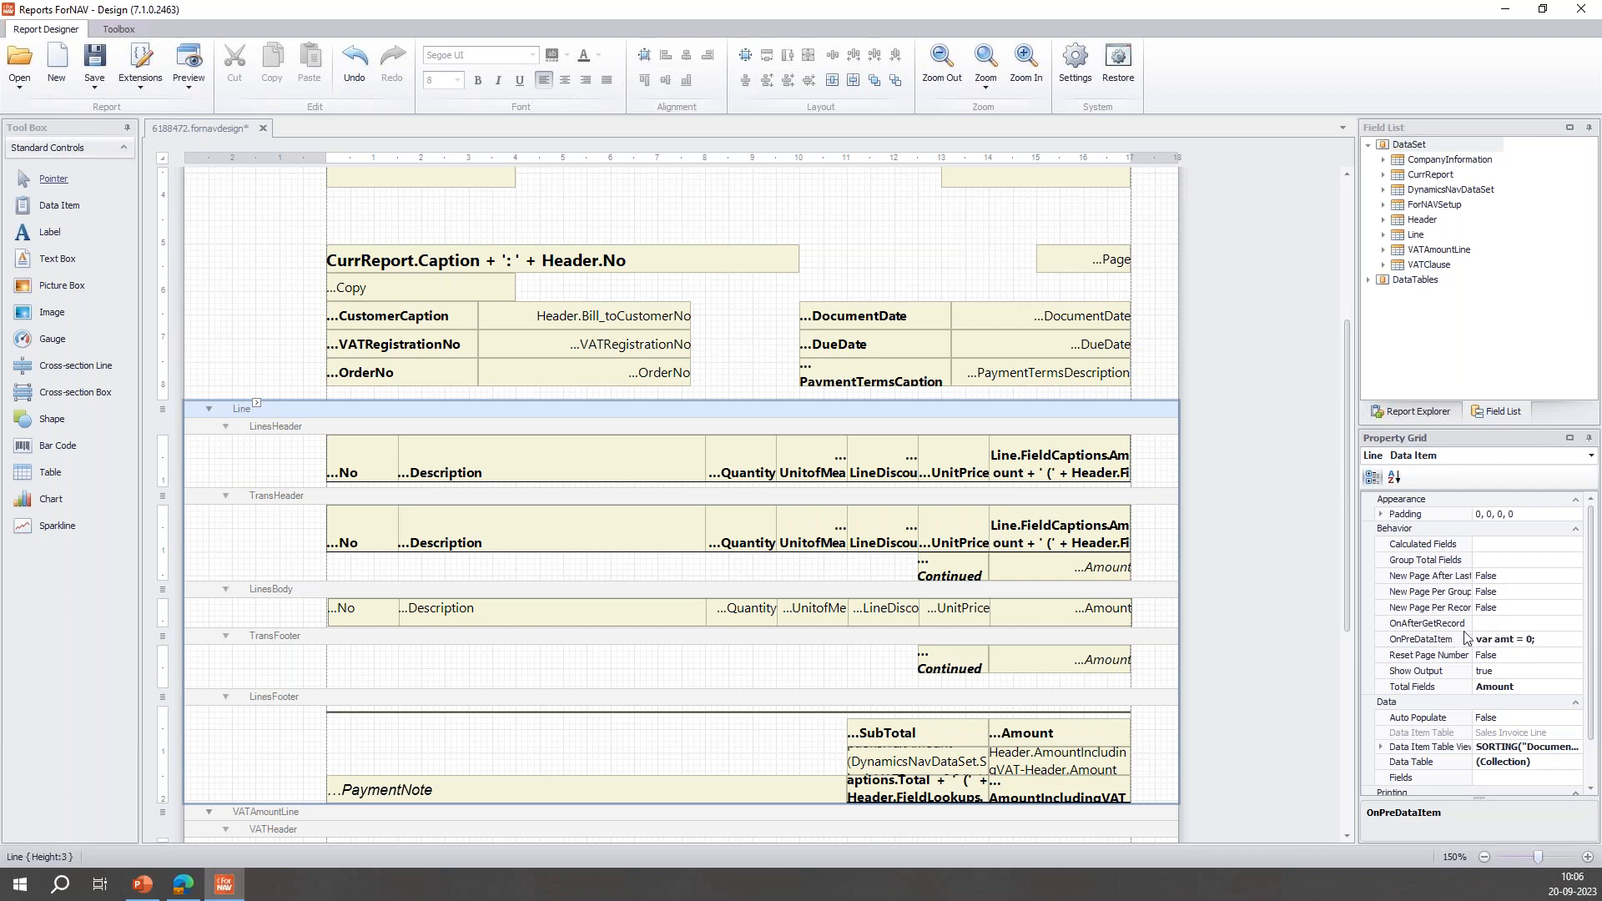
- In the Line data item's OnAfterGetRecord script, enter "pptLine = Line.Amount < 0 && Line.Type == Line.FieldOptions.Type.G_LAccount;"
{"action": "left_click", "coordinate": [1532, 624]}
{"action": "left_click", "coordinate": [1575, 625]}
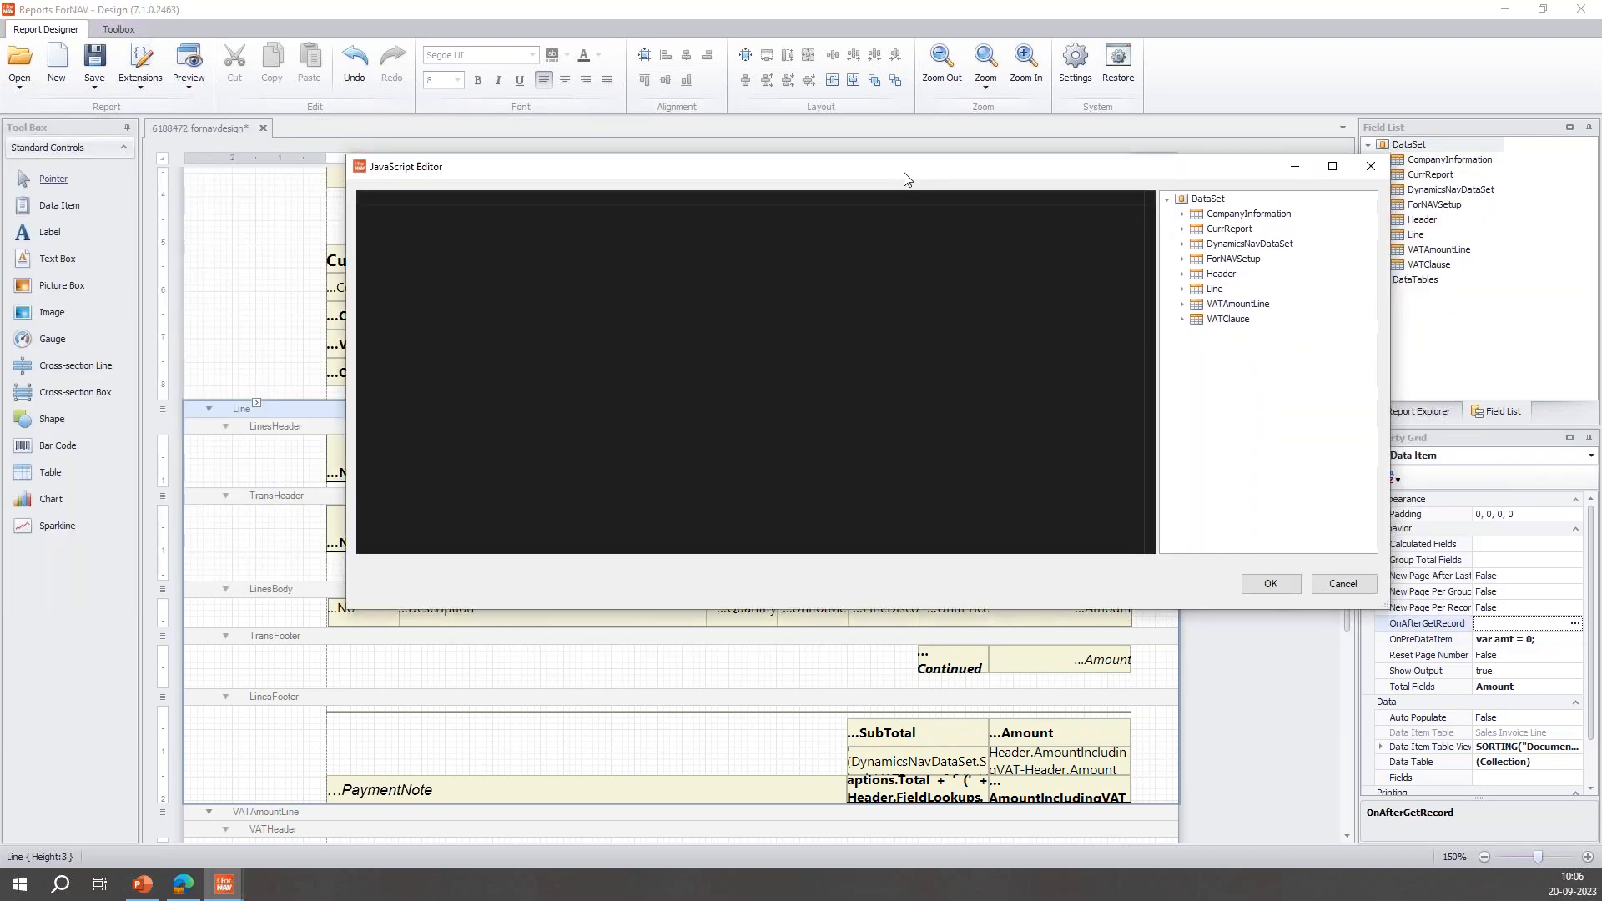
{"action": "left_click_drag", "start_coordinate": [906, 177], "coordinate": [949, 272]}
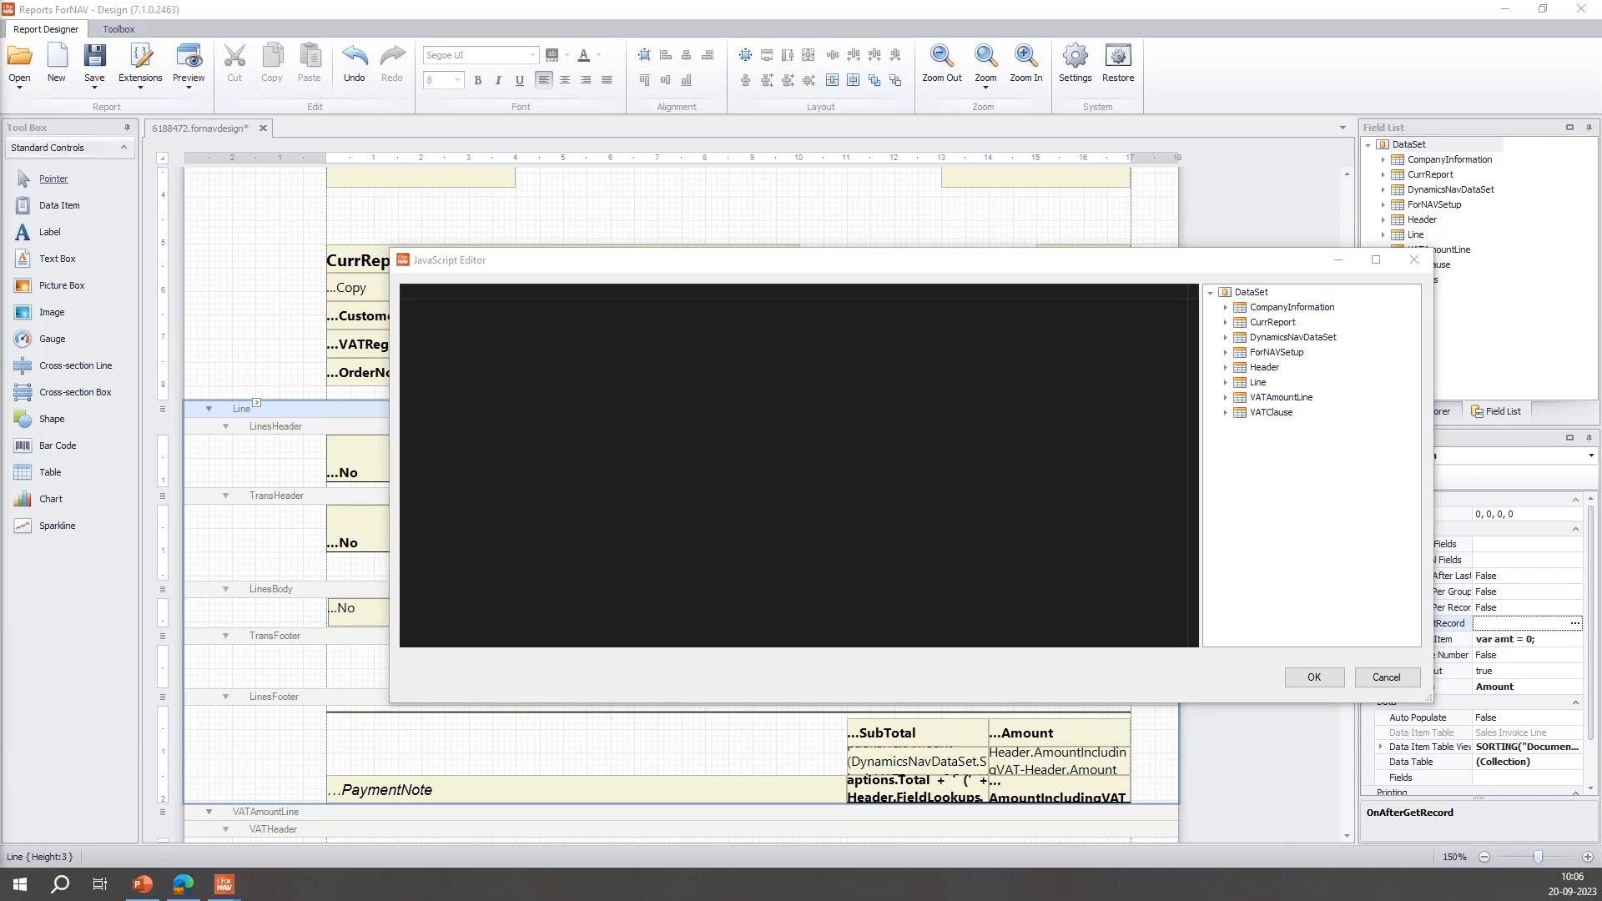
{"action": "left_click", "coordinate": [622, 294]}
{"action": "type", "text": "pptLine = Line.Amount < 0 && Line.Type == Line.FieldOptions.Type.G_LAccount;"}
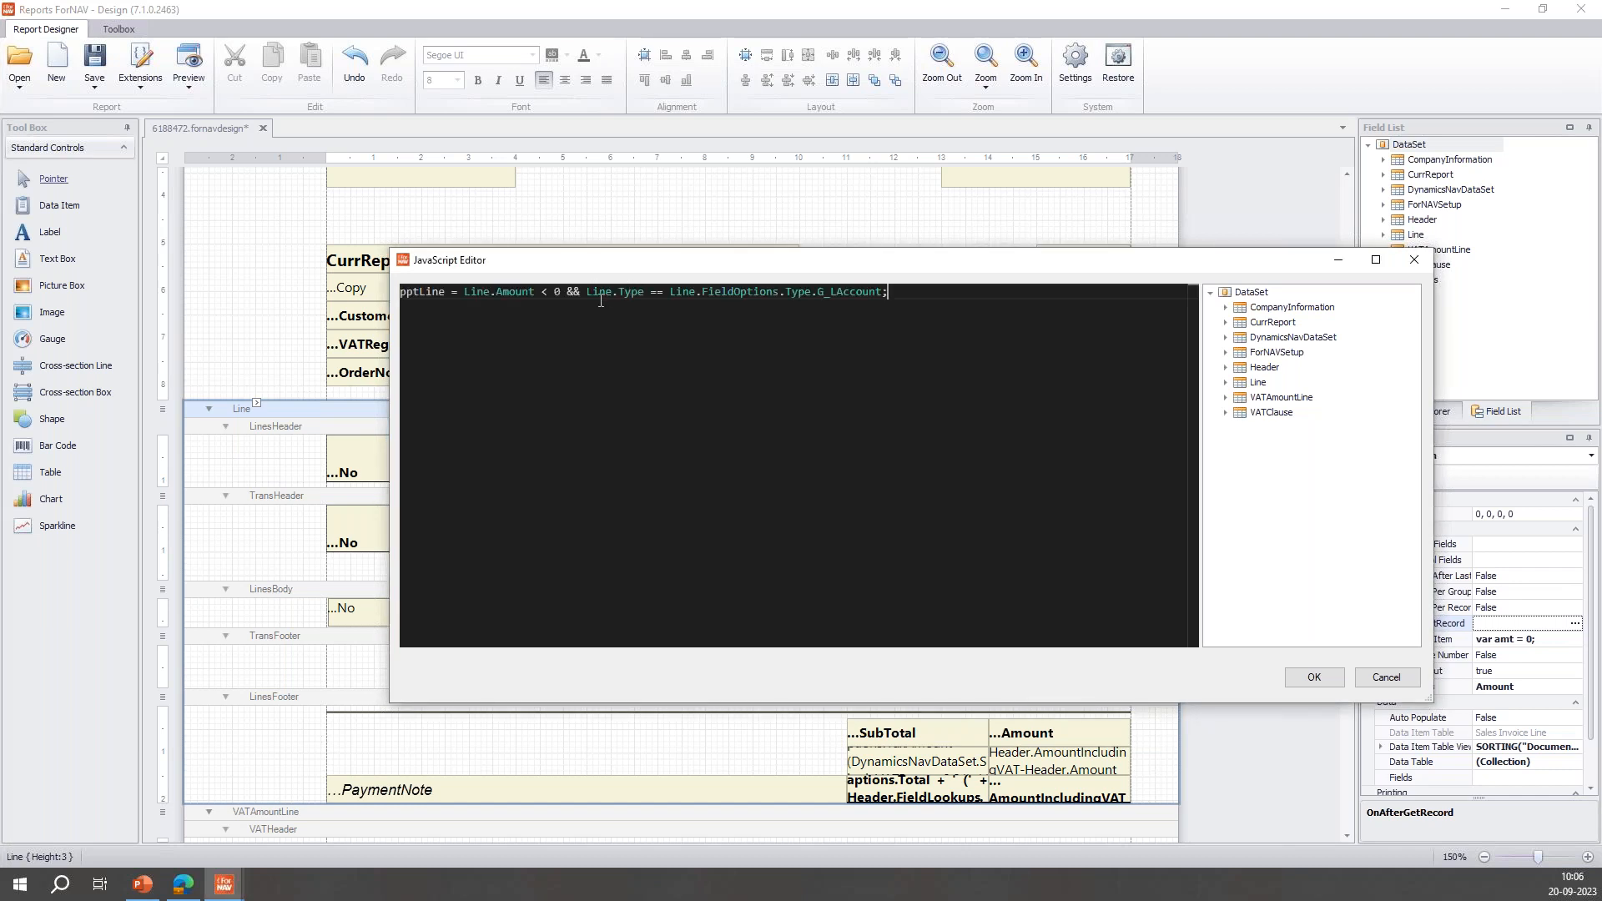
{"action": "double_click", "coordinate": [422, 291]}
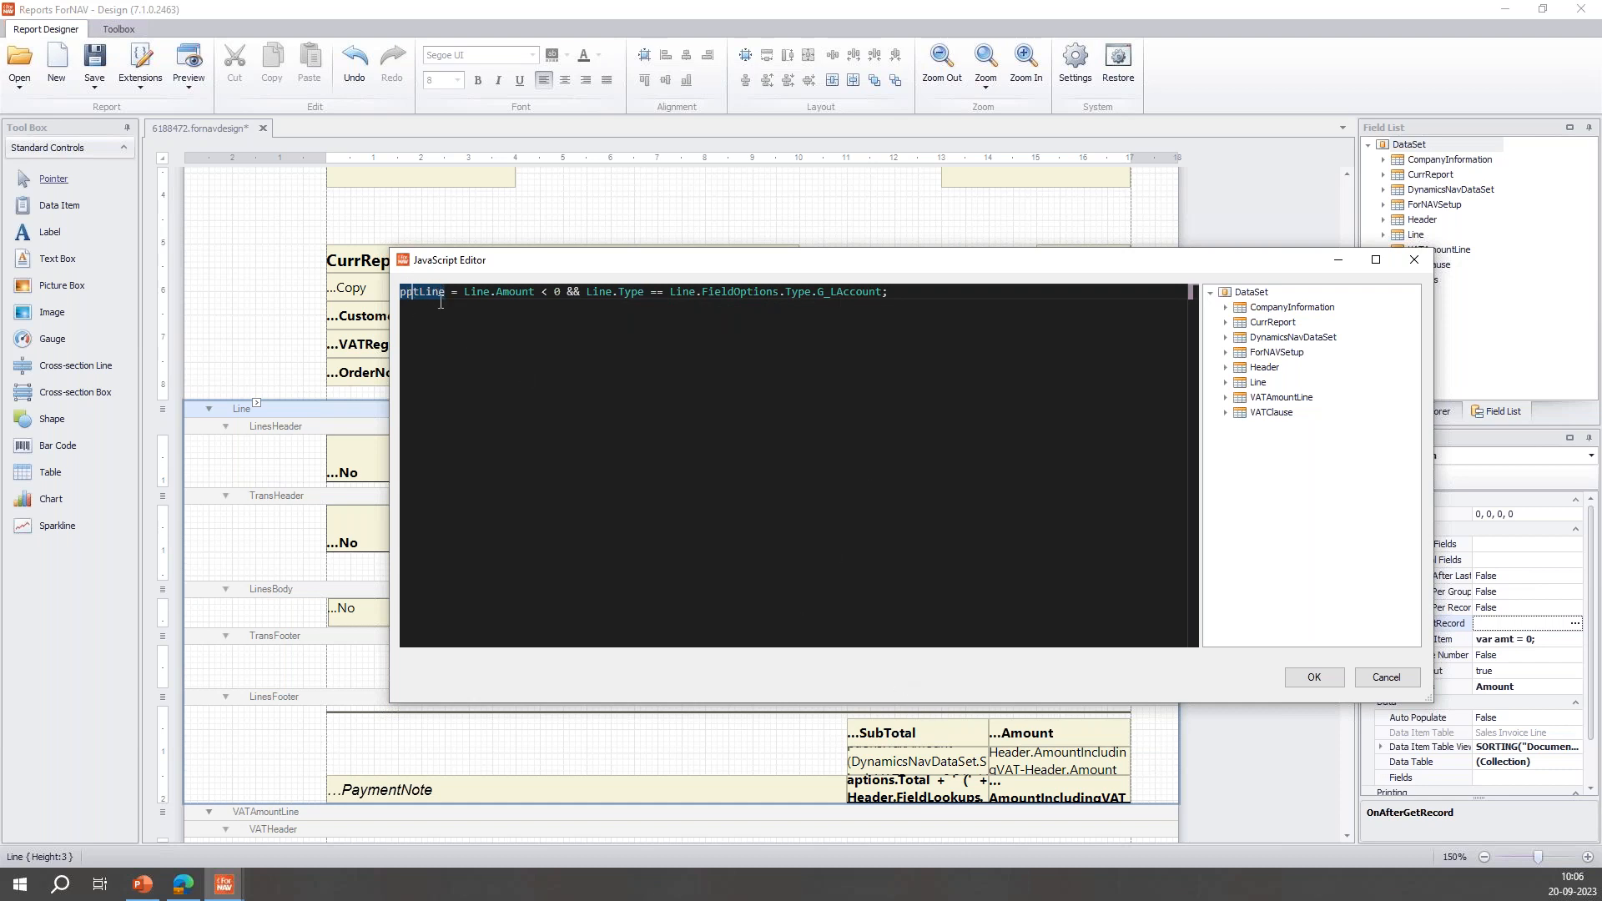
{"action": "mouse_move", "coordinate": [412, 292]}
- Below it, add "if (!pptLine)" with amt += Line.Amount, else hasPpt = true and amtPpt += Line.Amount, and accept the script
{"action": "left_click", "coordinate": [1024, 303]}
{"action": "key", "text": "Return"}
{"action": "key", "text": "alt+Tab"}
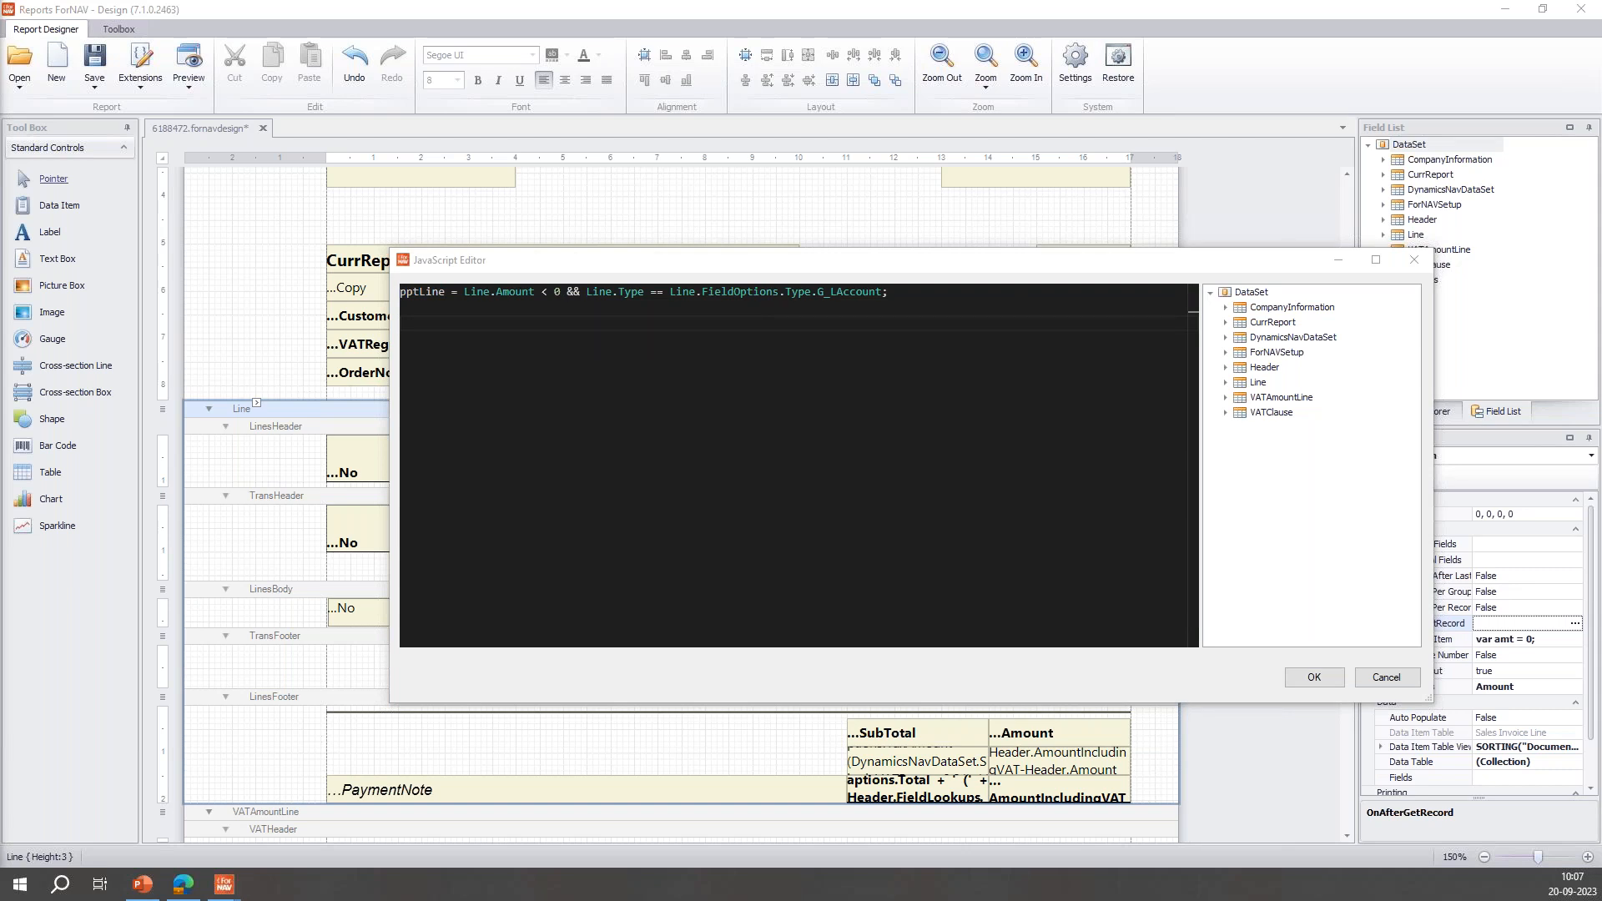
{"action": "left_click", "coordinate": [659, 326]}
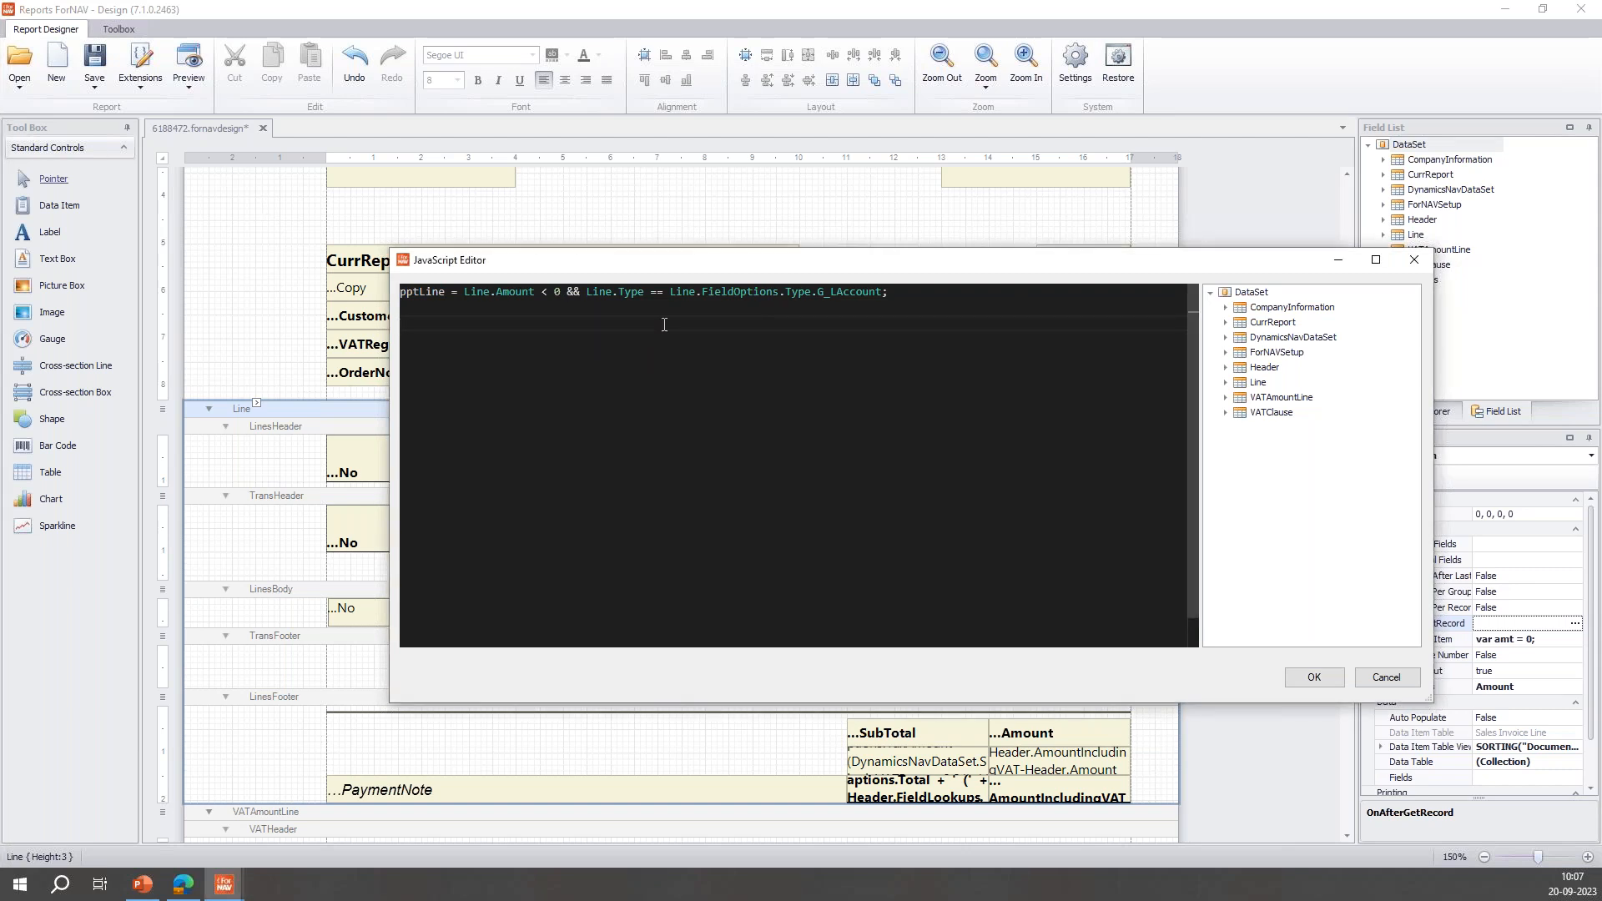
{"action": "type", "text": "if (!pptLine) {     amt += Line.Amount; } else {     hasPpt = true;     amtPpt += Line.Amount; }"}
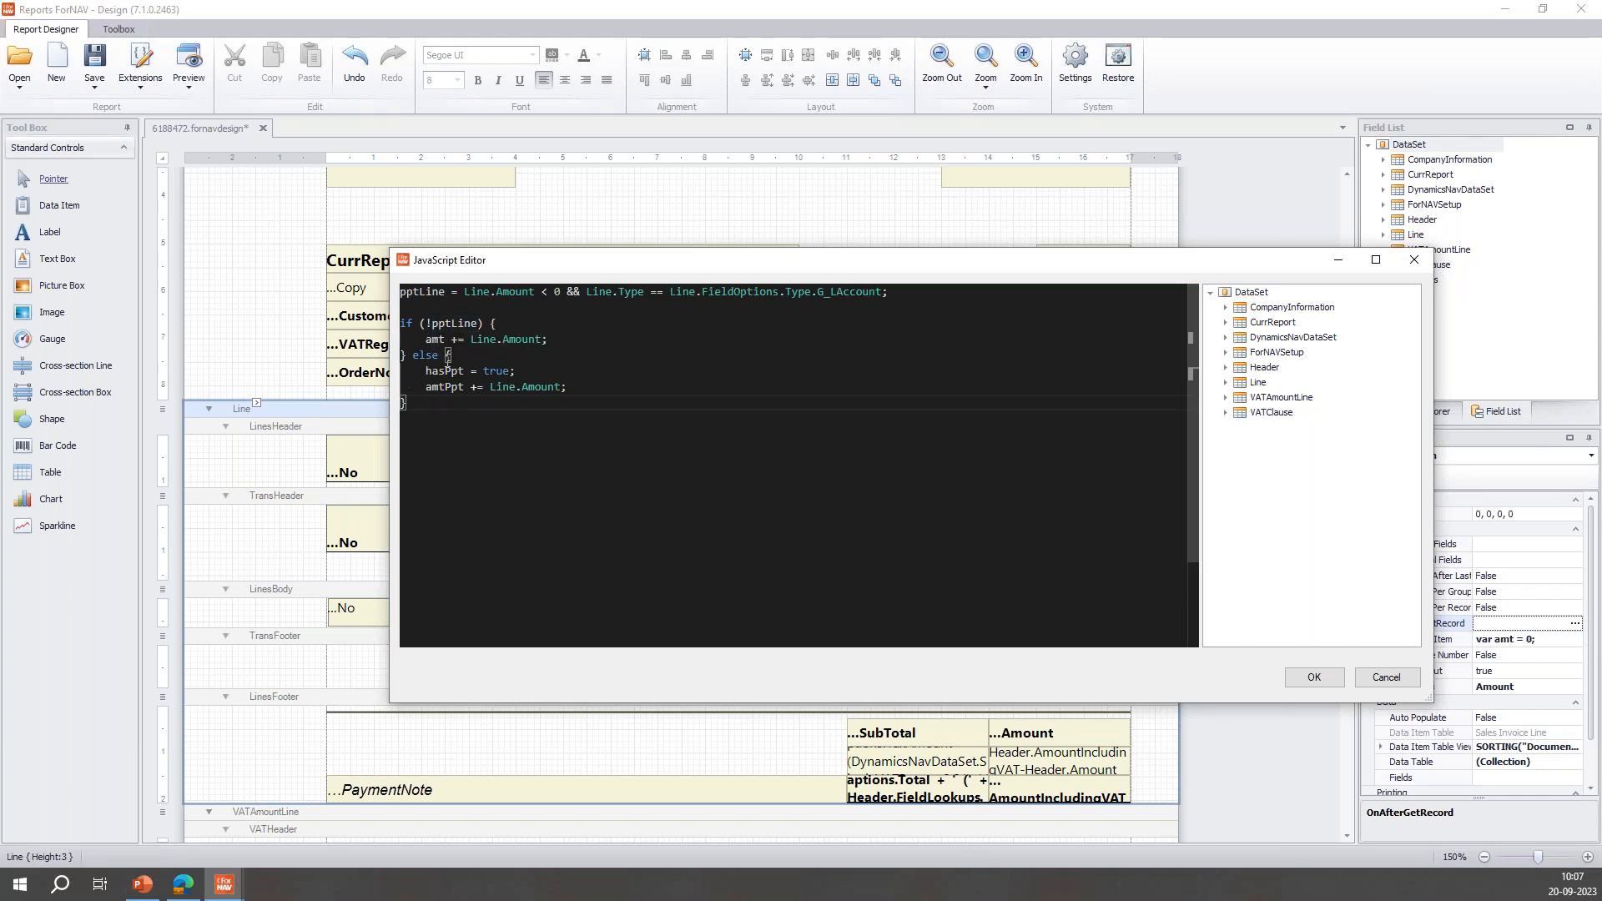
{"action": "left_click_drag", "start_coordinate": [471, 340], "coordinate": [543, 339]}
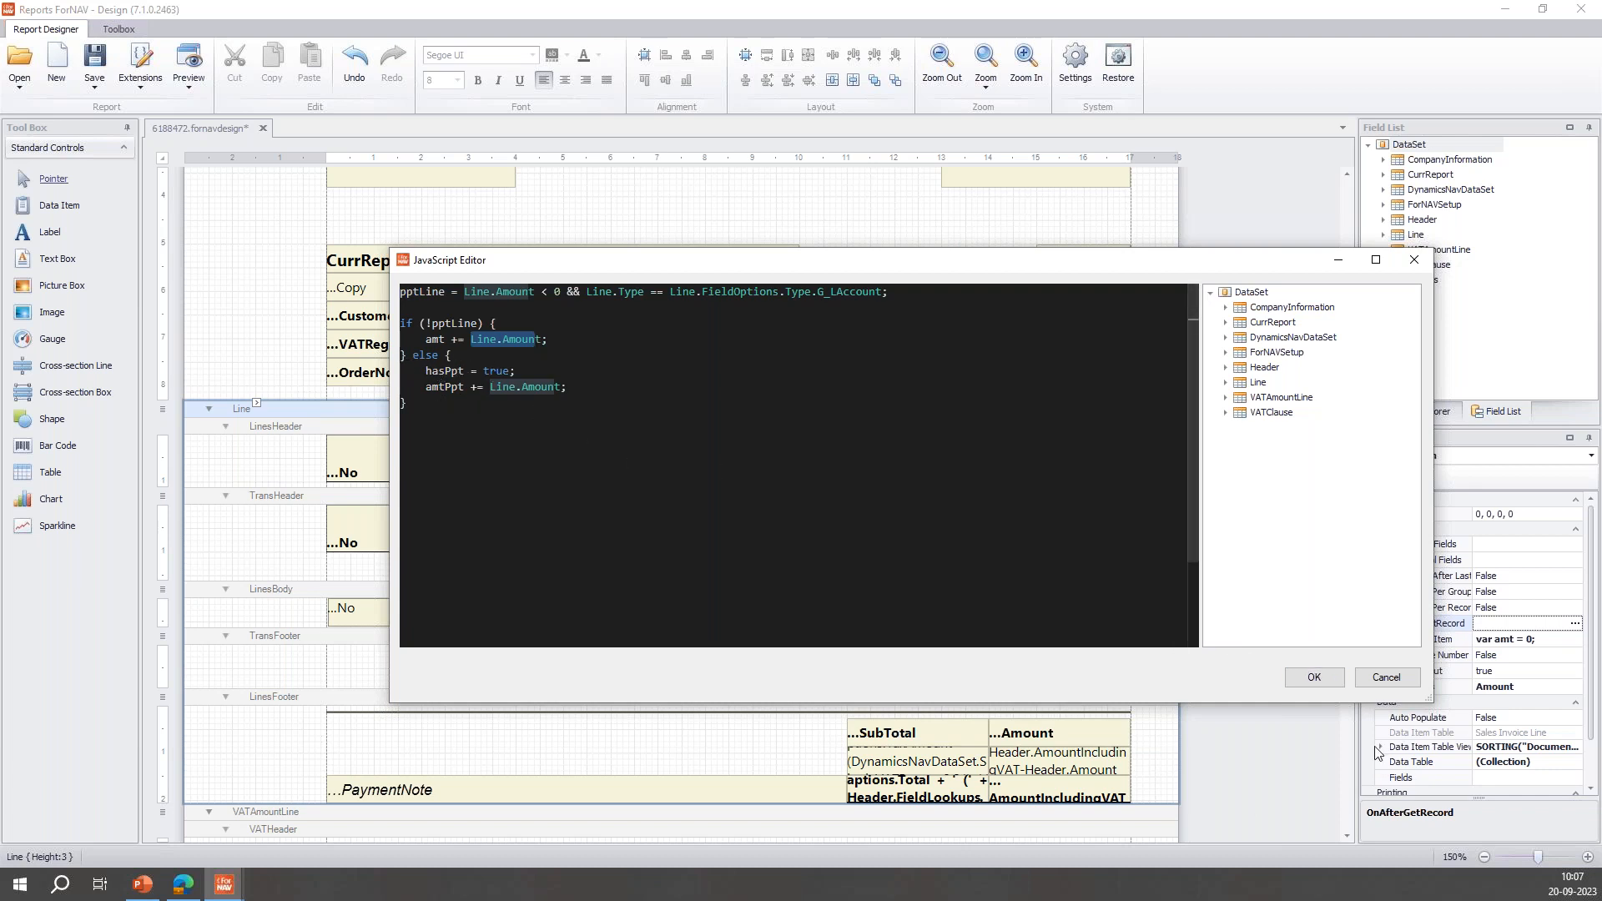
{"action": "left_click", "coordinate": [1325, 679]}
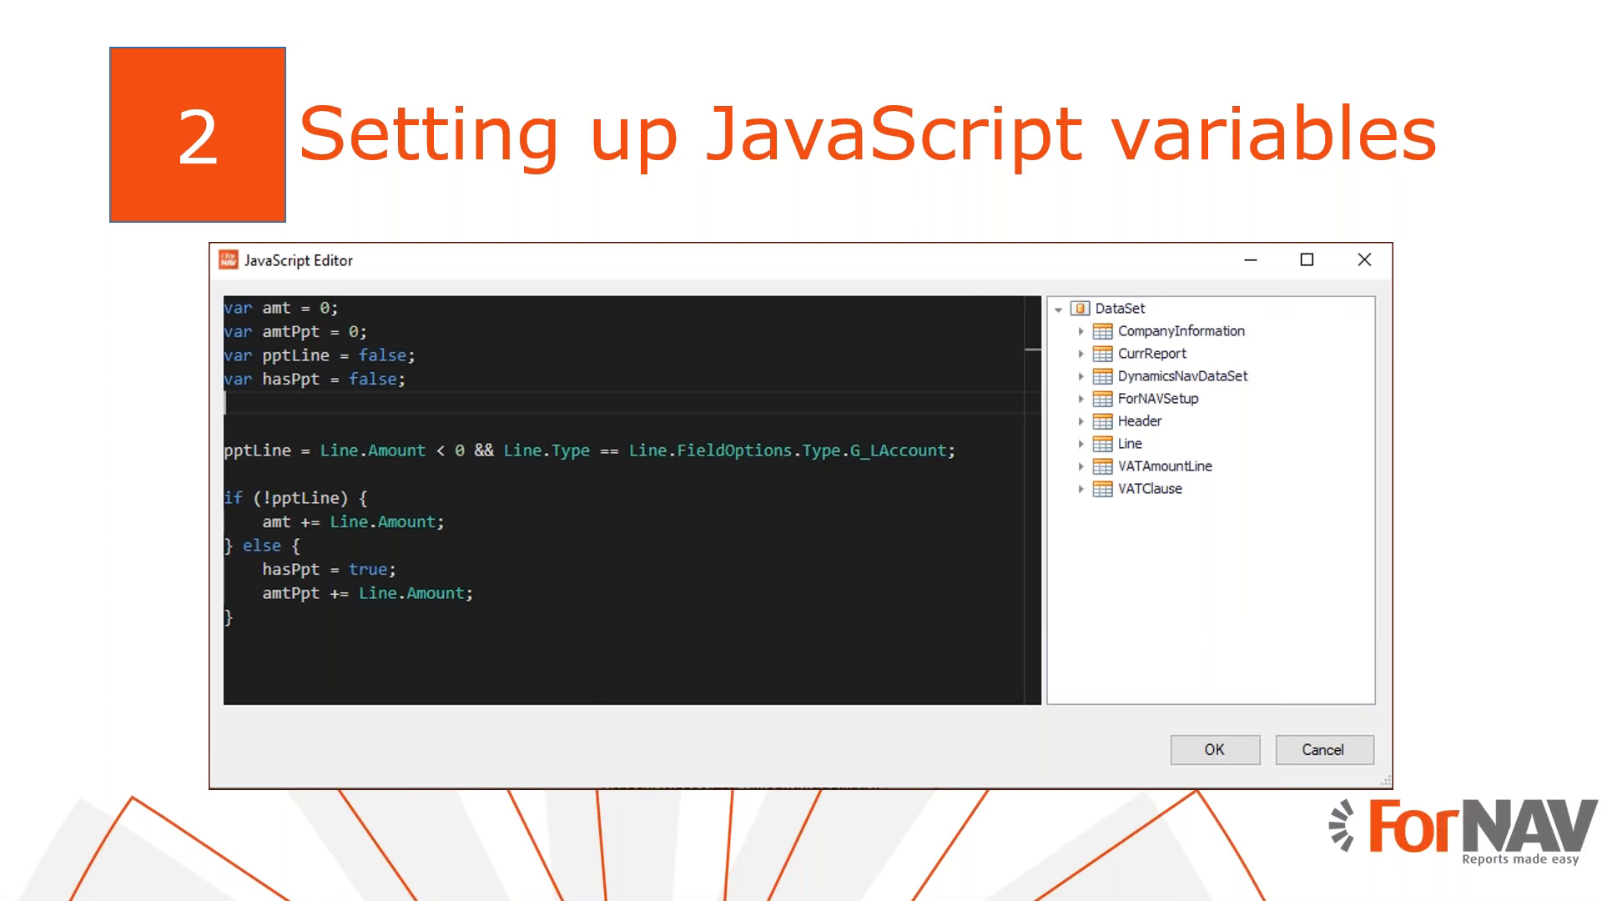
{"action": "left_click", "coordinate": [875, 457]}
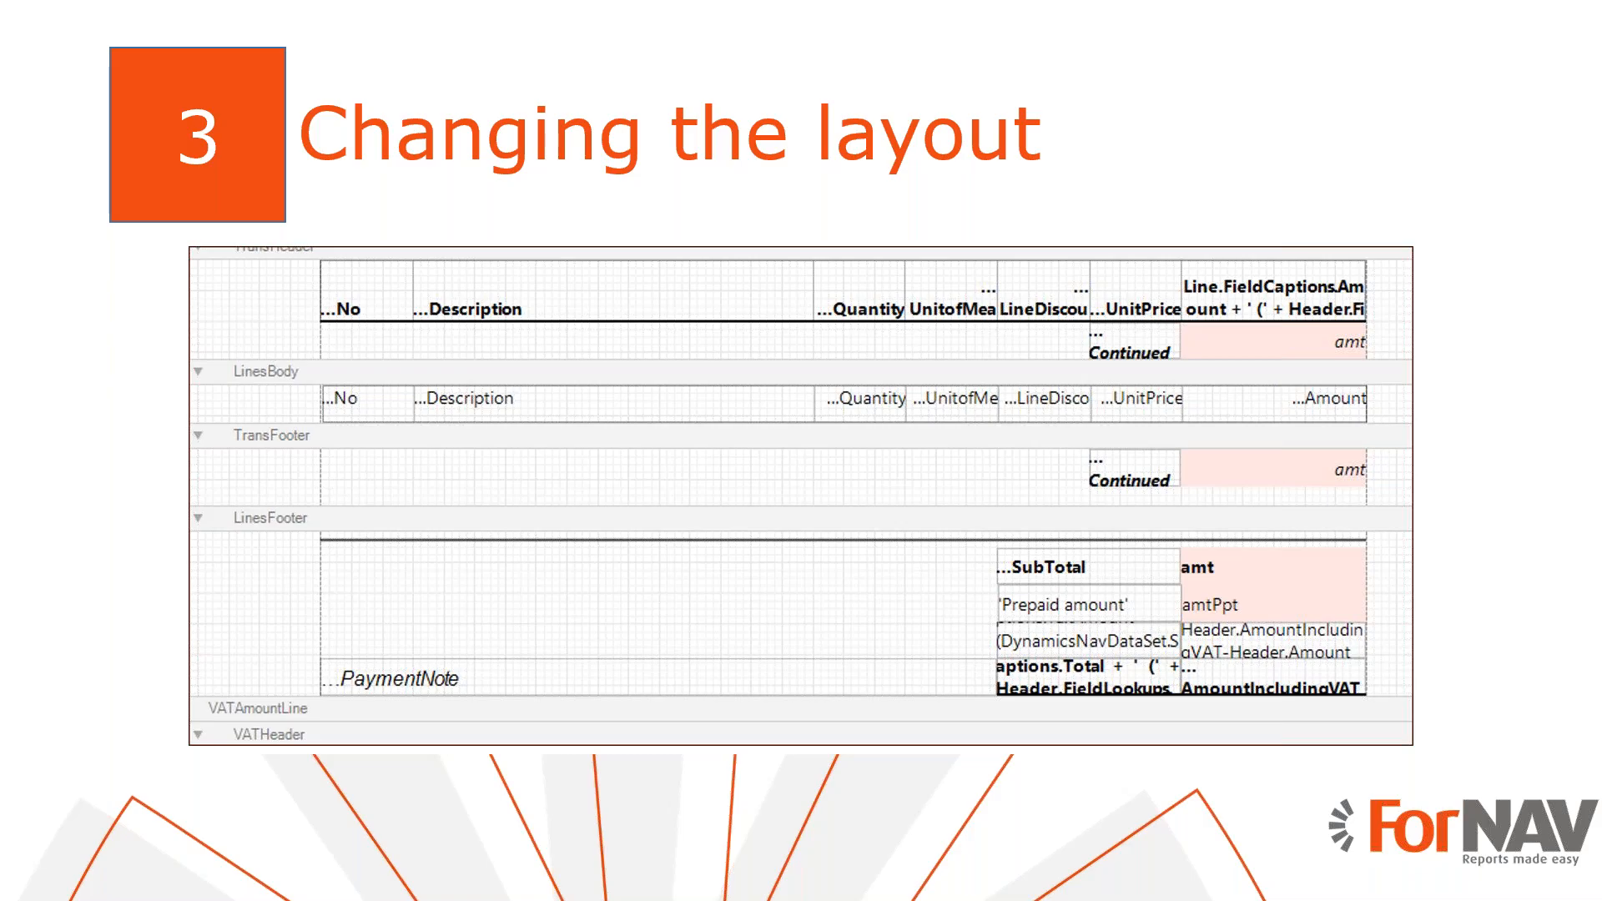
{"action": "key", "text": "alt+Tab"}
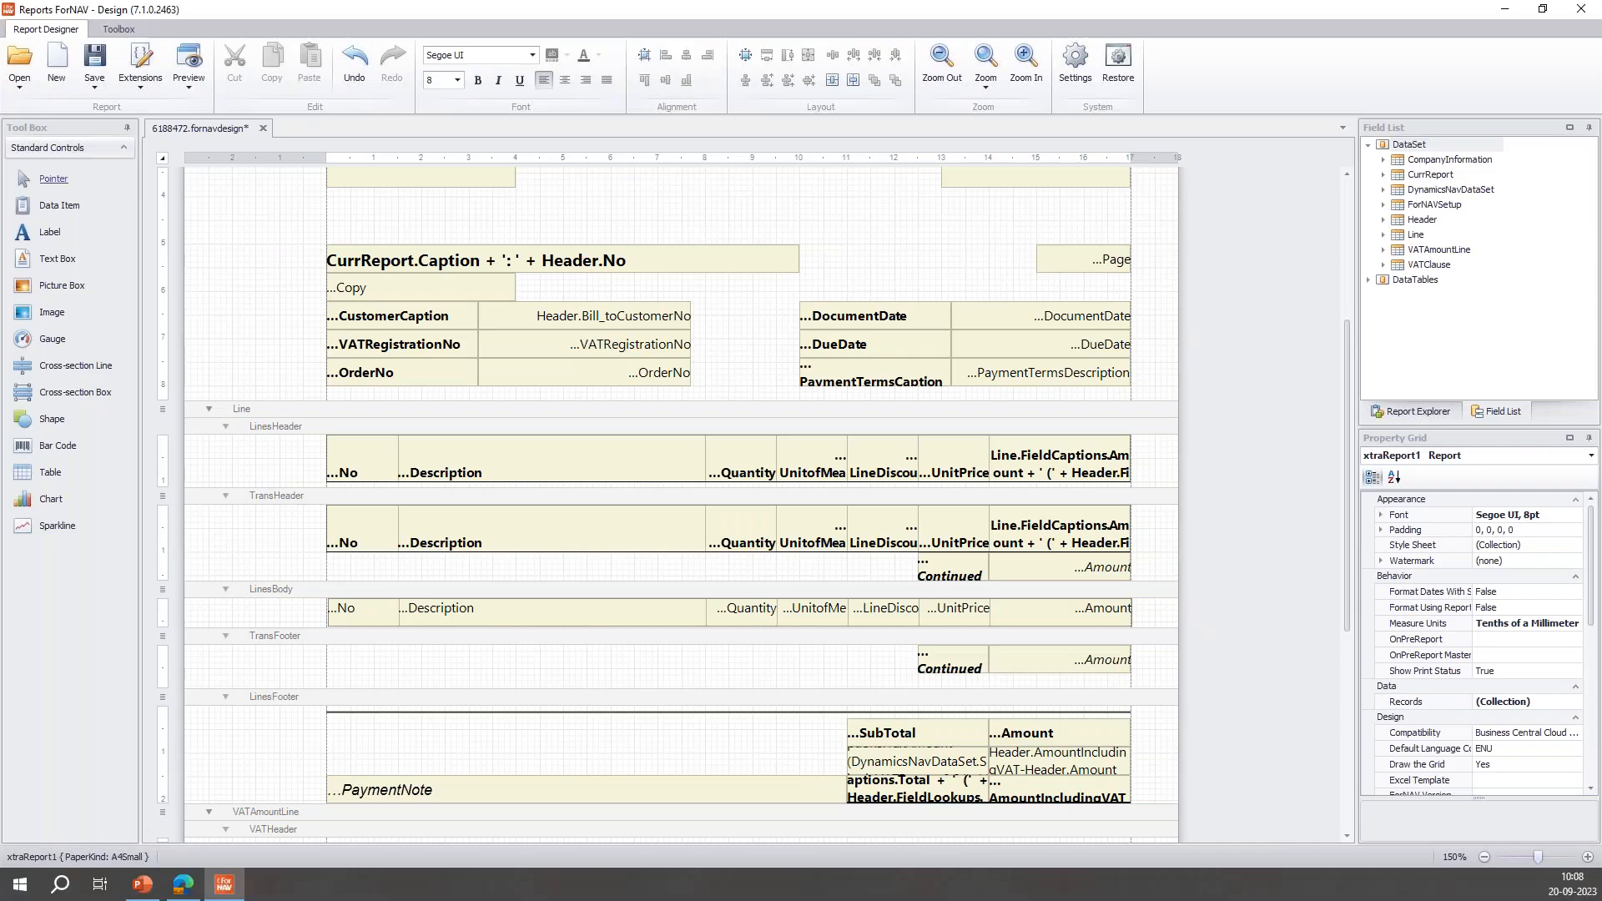
- Reset the Master Report property of the LinesBody section so that it no longer follows the ForNAV Sales Template
{"action": "left_click", "coordinate": [302, 594]}
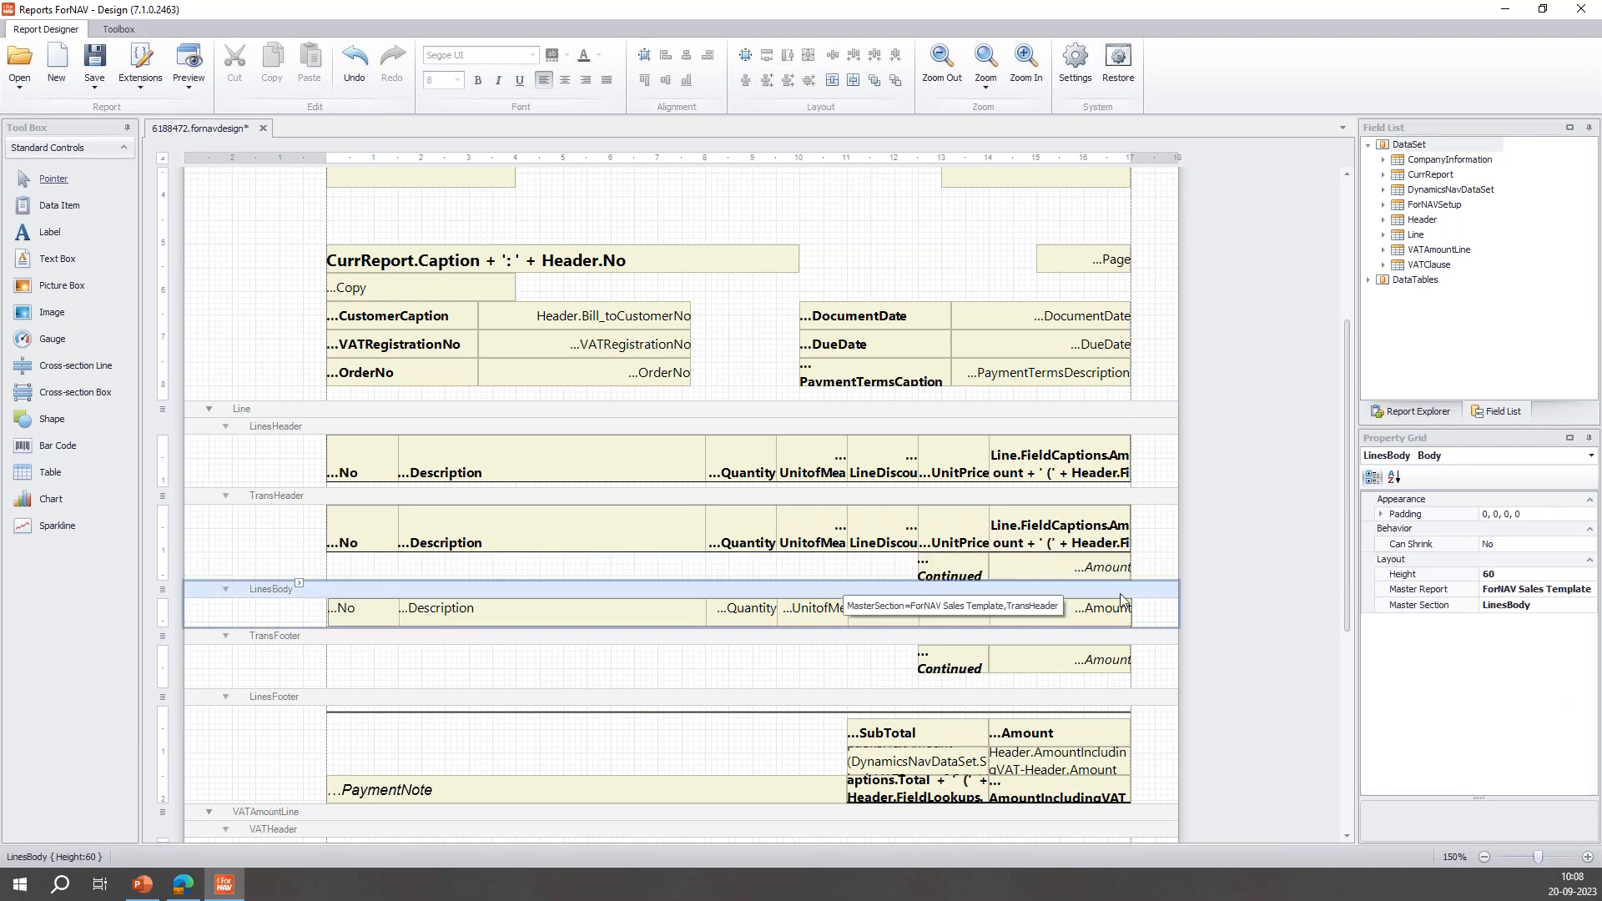
{"action": "left_click", "coordinate": [1438, 592]}
{"action": "right_click", "coordinate": [1446, 593]}
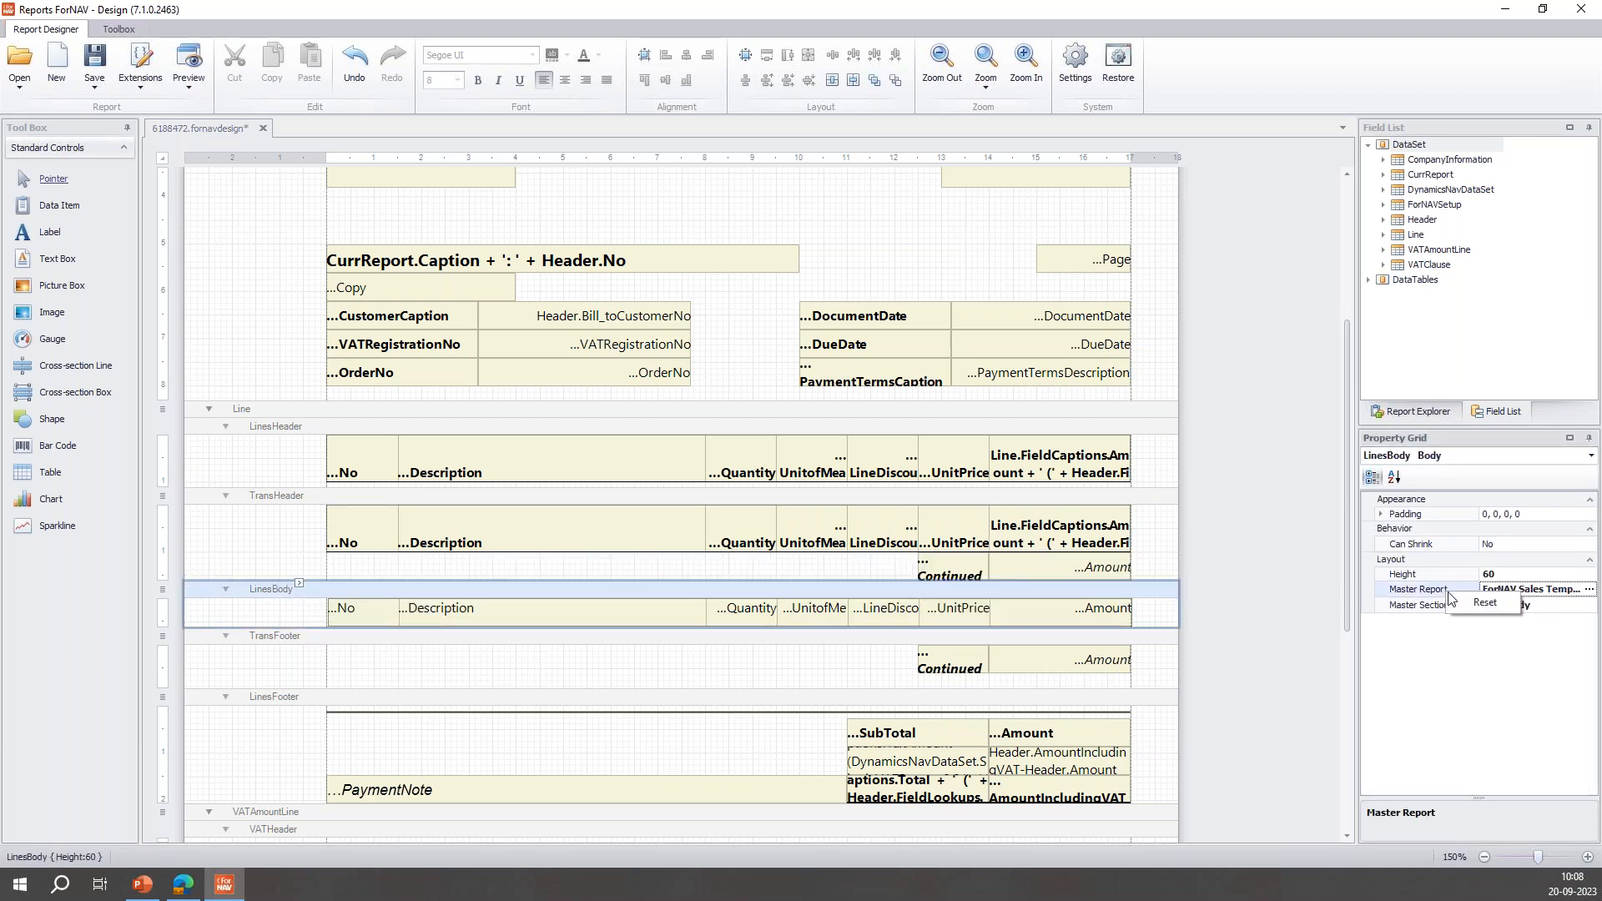
{"action": "left_click", "coordinate": [1467, 605]}
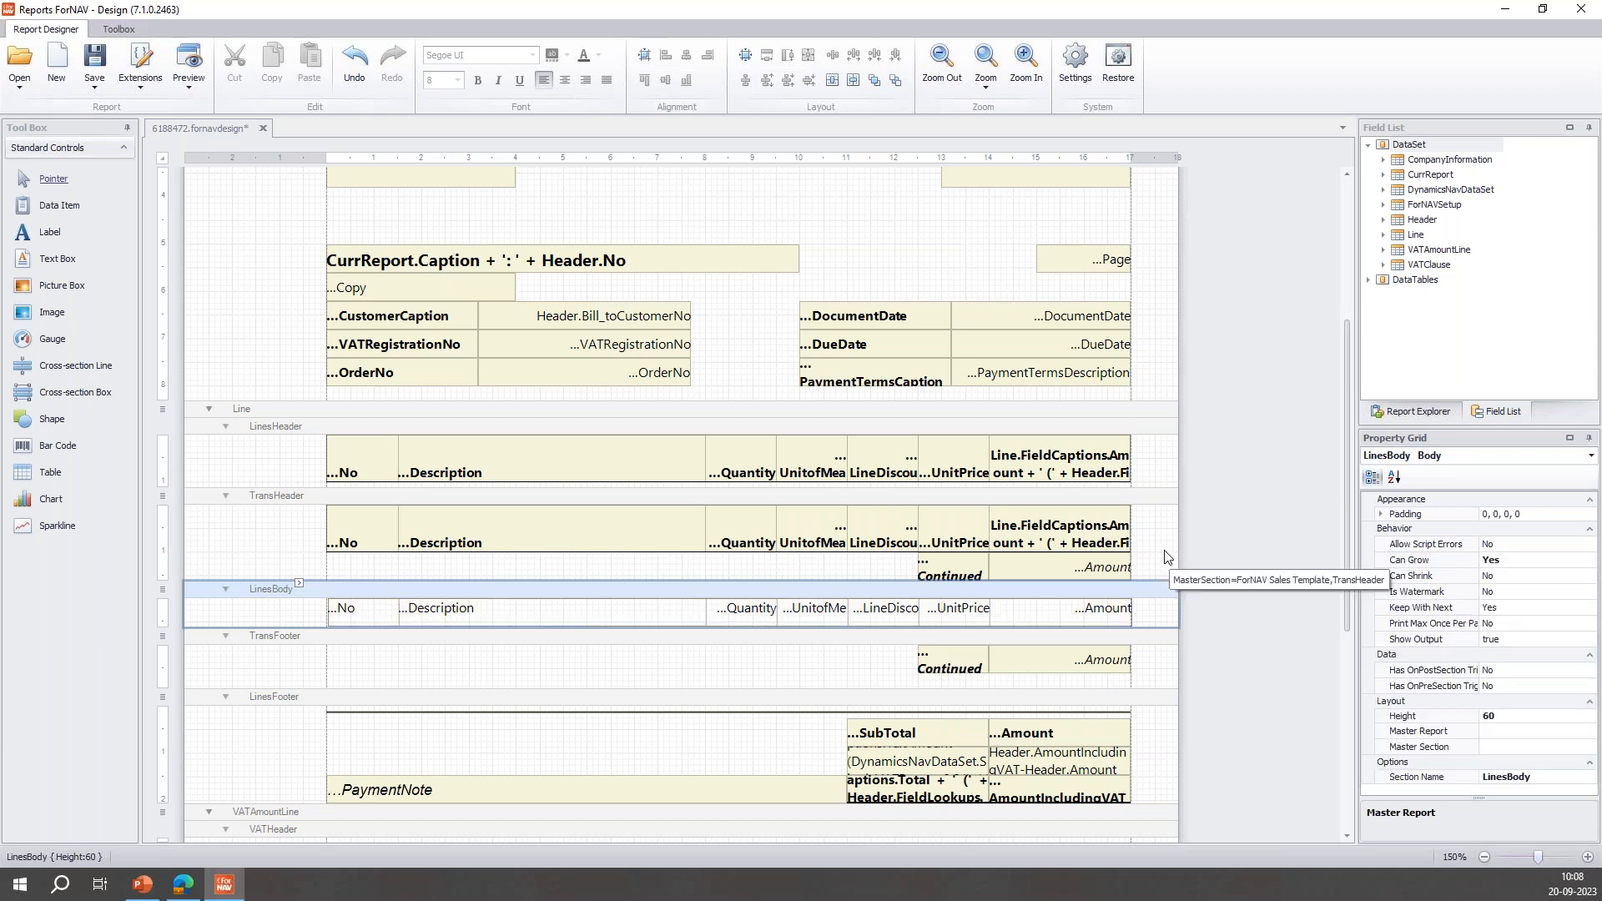
{"action": "left_click", "coordinate": [1287, 544]}
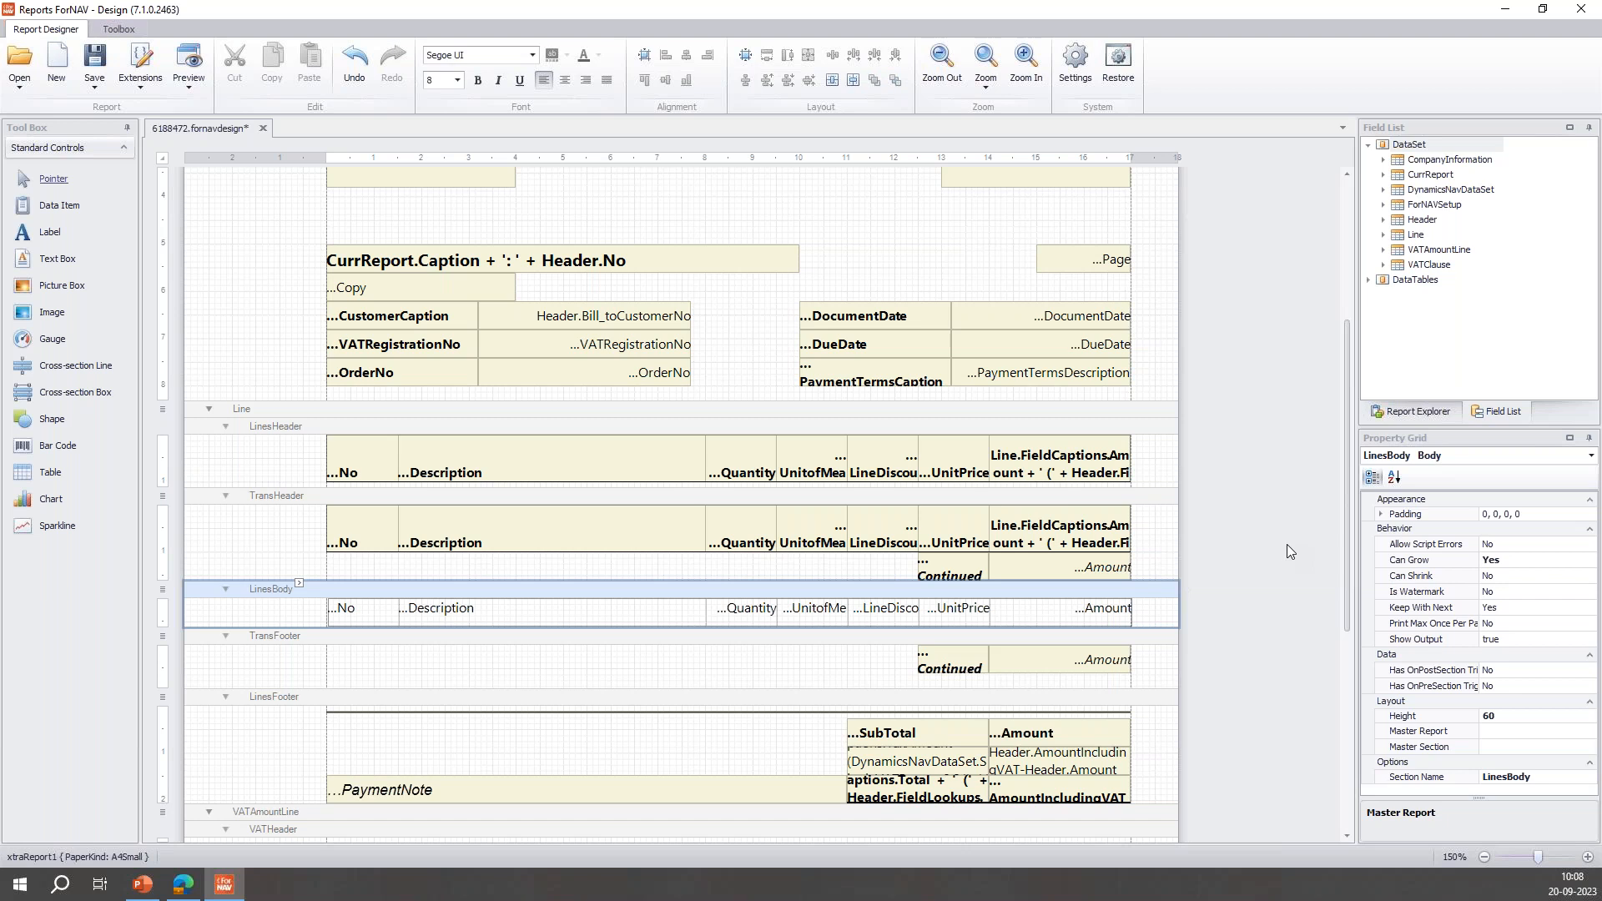
- Set the Show Output property of the LinesBody section to the expression !pptLine
{"action": "left_click", "coordinate": [1125, 589]}
{"action": "left_click", "coordinate": [1536, 640]}
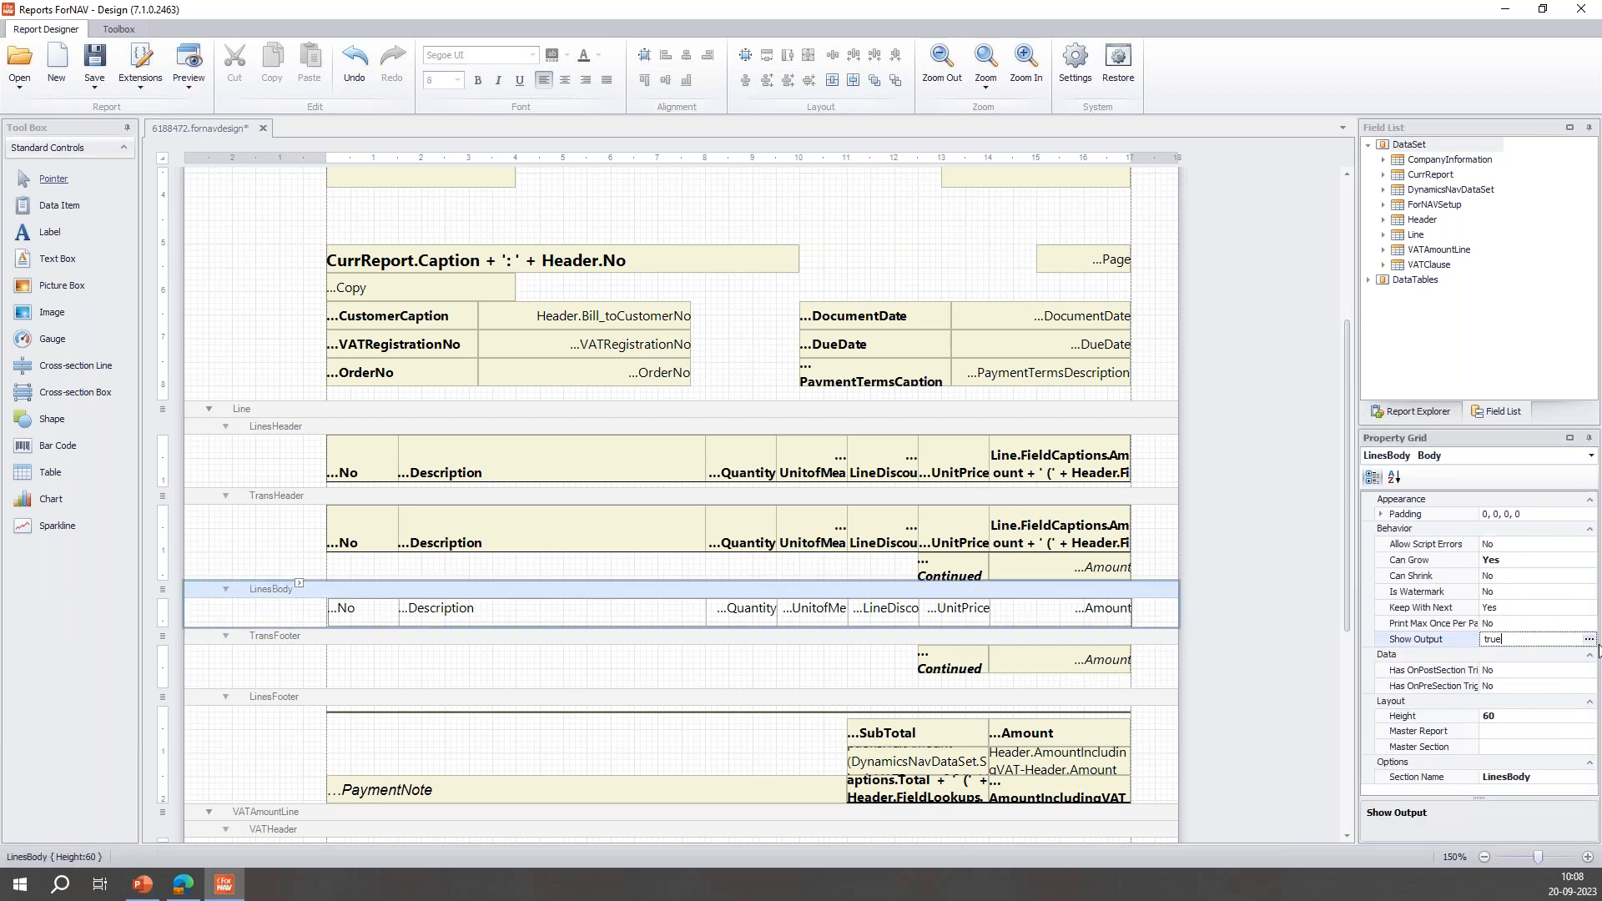
{"action": "left_click", "coordinate": [1590, 640]}
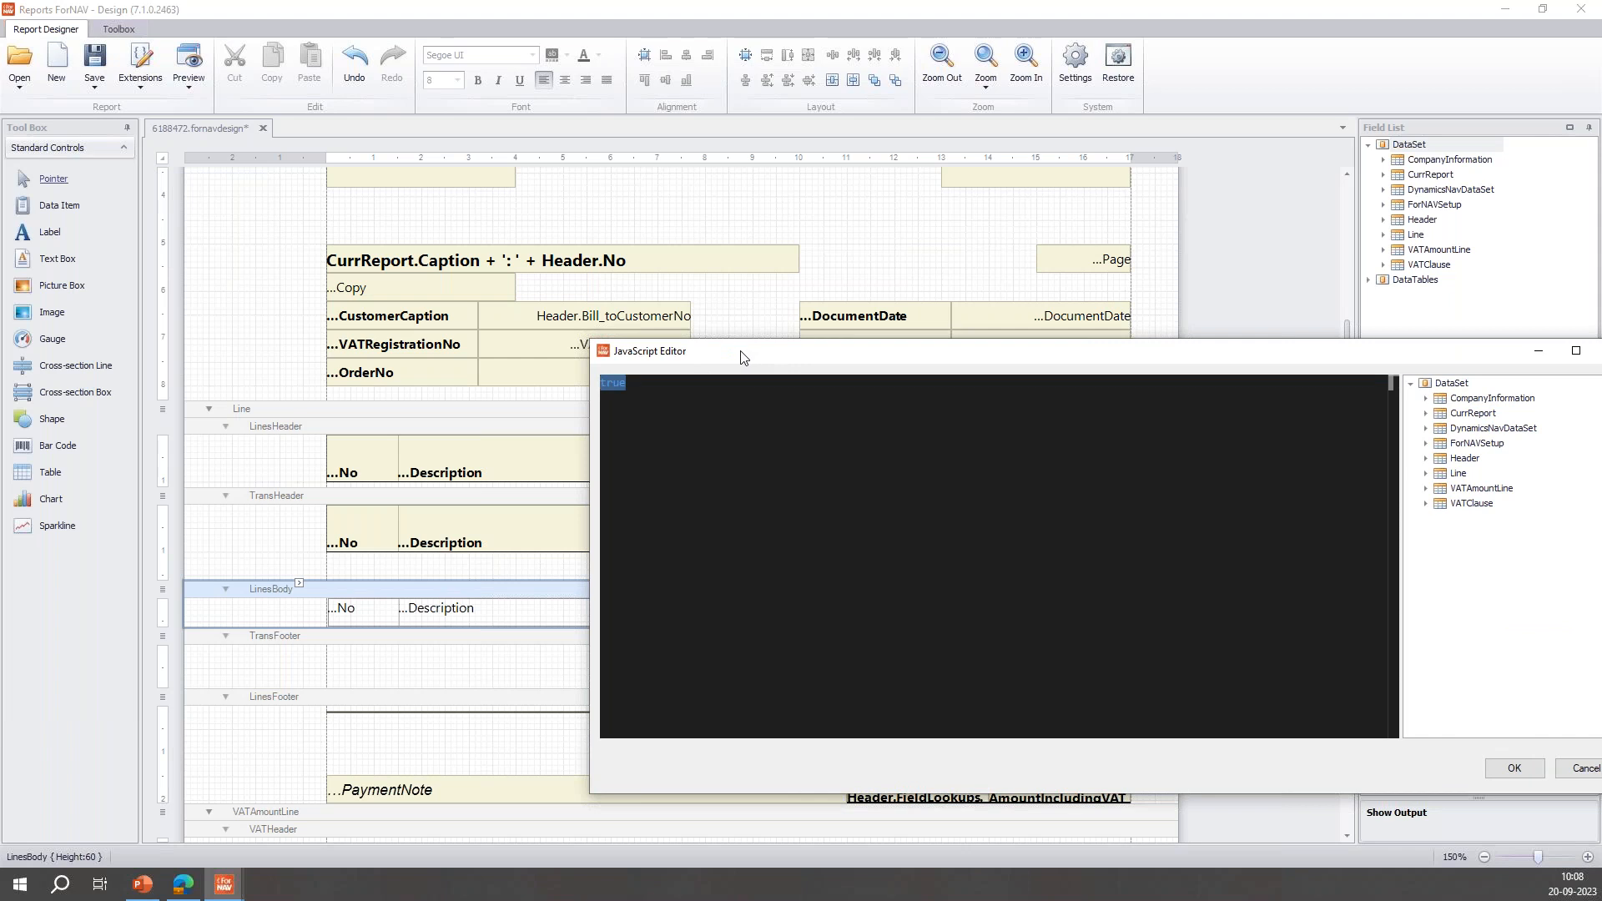
{"action": "left_click_drag", "start_coordinate": [743, 356], "coordinate": [596, 303]}
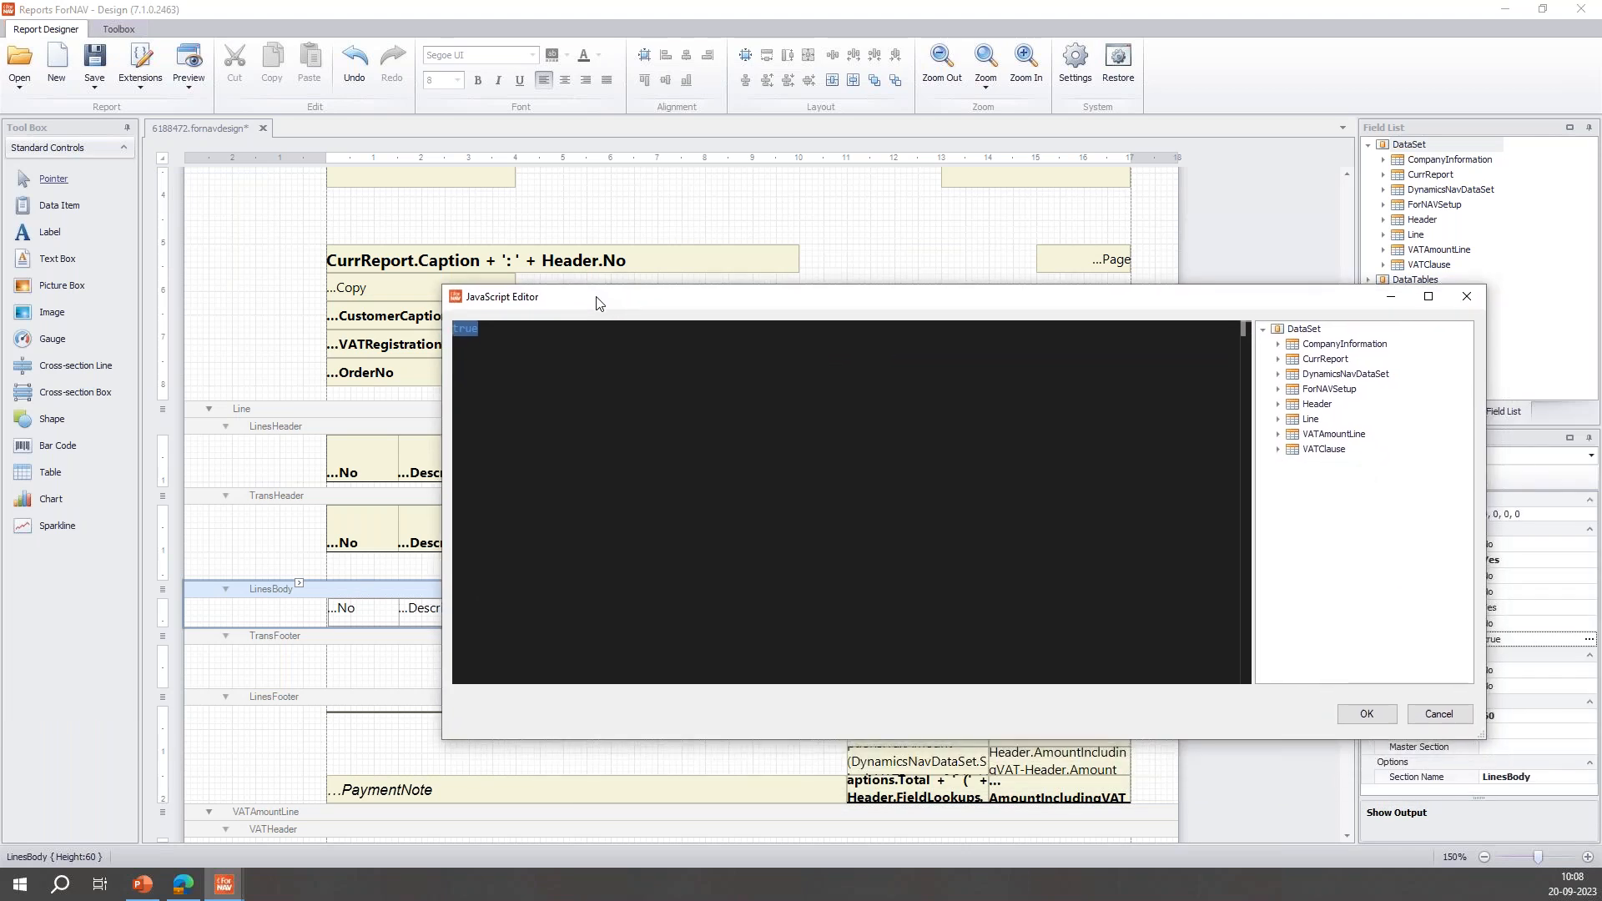
{"action": "type", "text": "!pptL"}
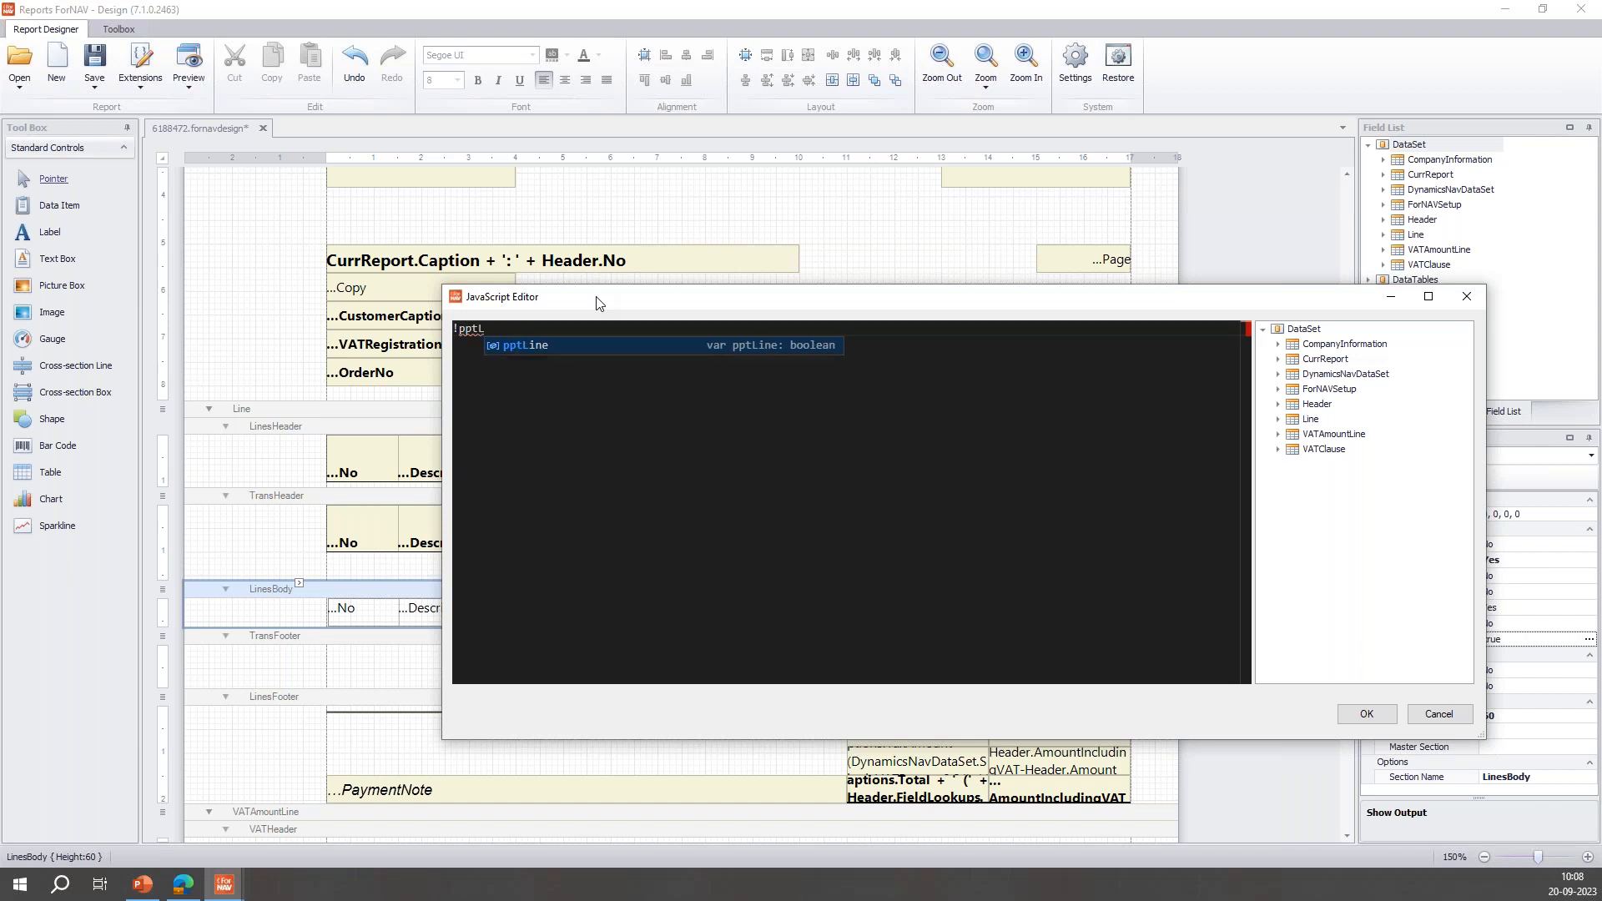
{"action": "key", "text": "Return"}
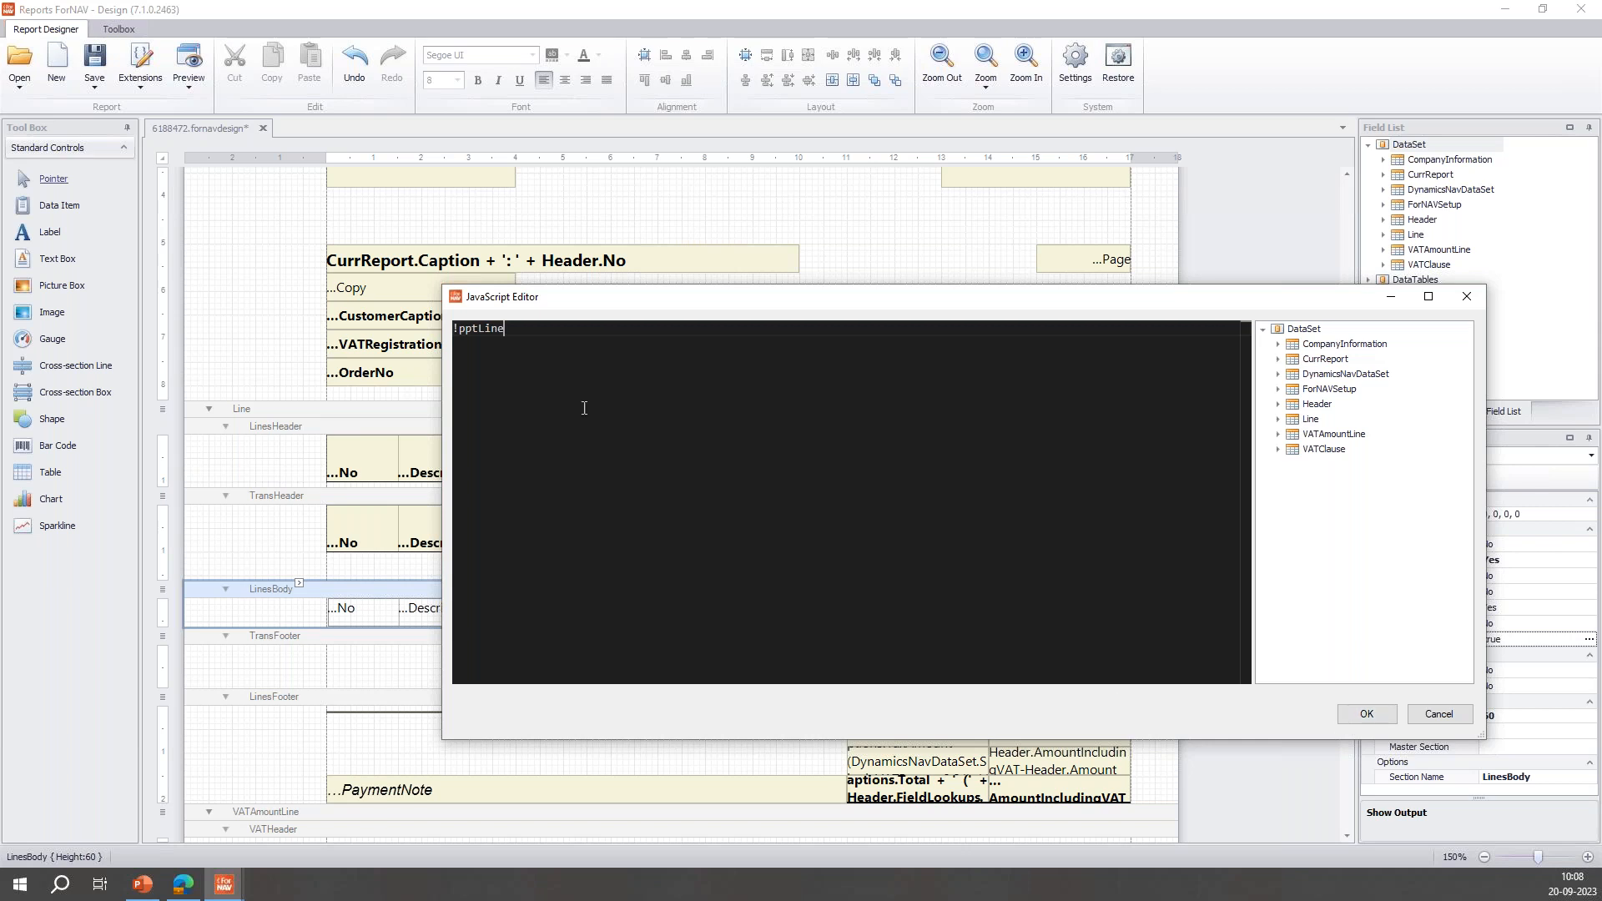
{"action": "left_click", "coordinate": [1362, 716]}
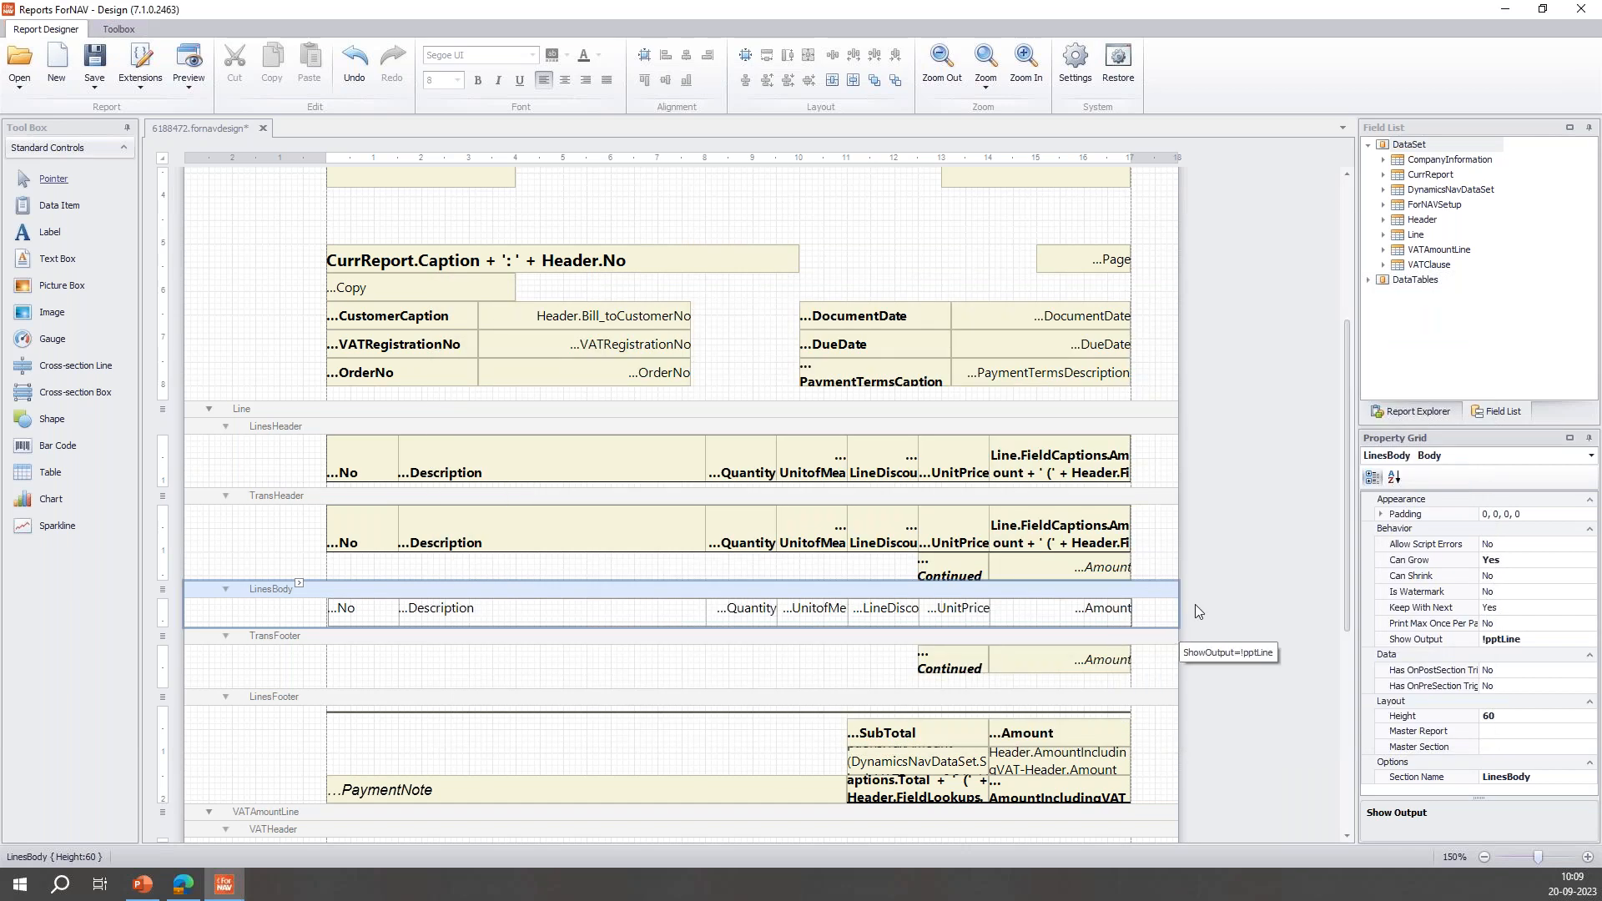
{"action": "left_click", "coordinate": [1195, 604]}
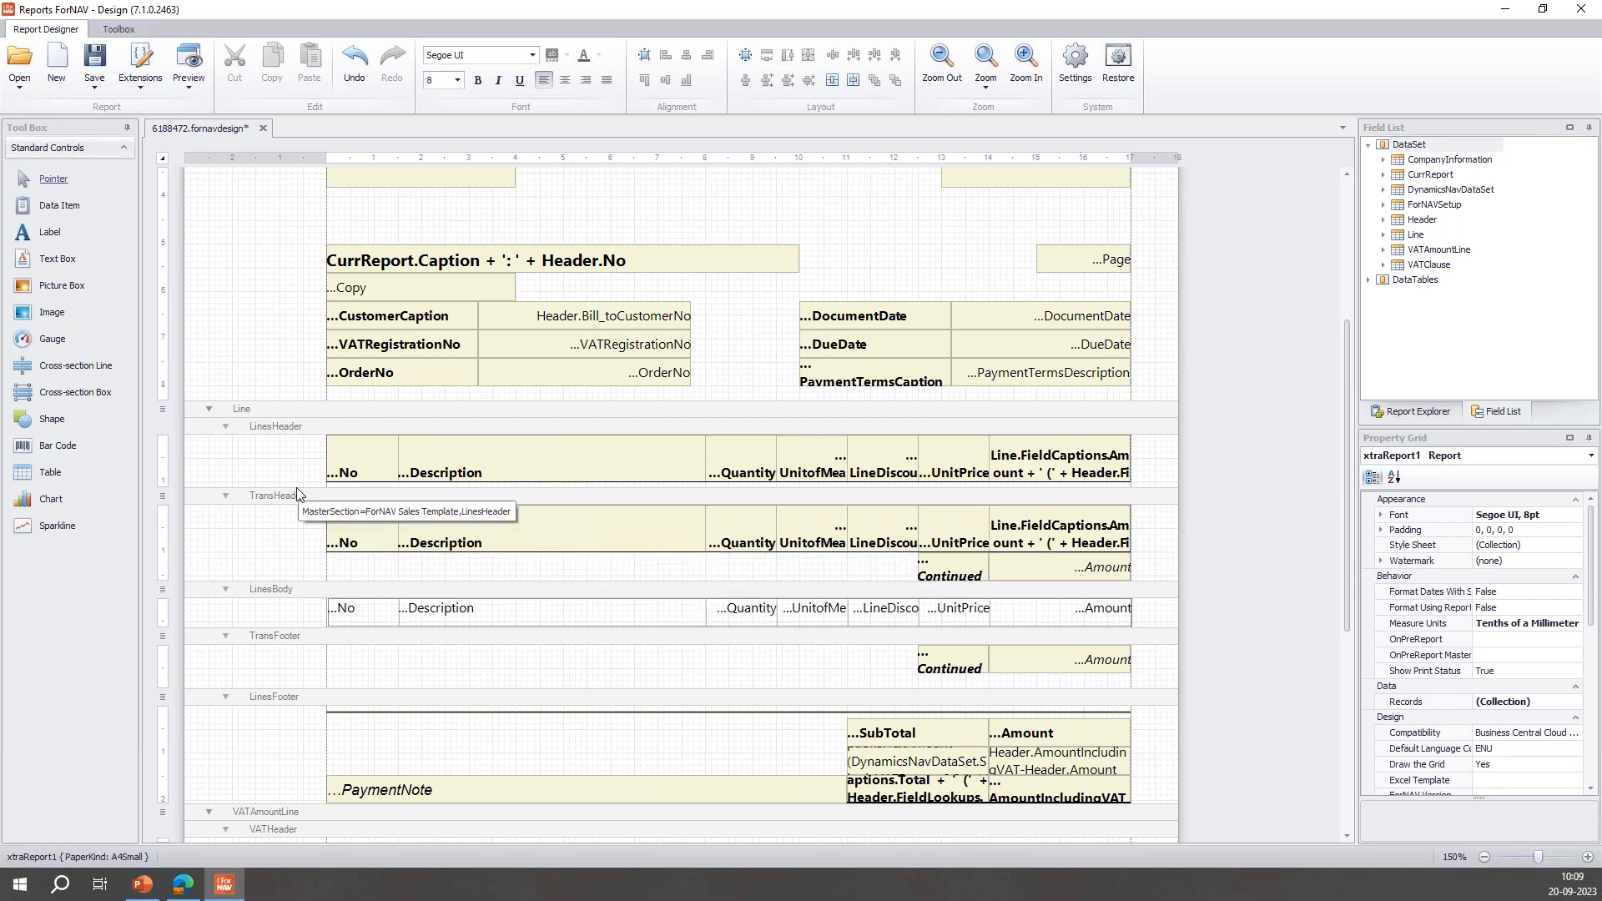
- Reset the Master Report property of the TransHeader, TransFooter and LinesFooter sections so they no longer follow the ForNAV Sales Template
{"action": "left_click", "coordinate": [275, 550]}
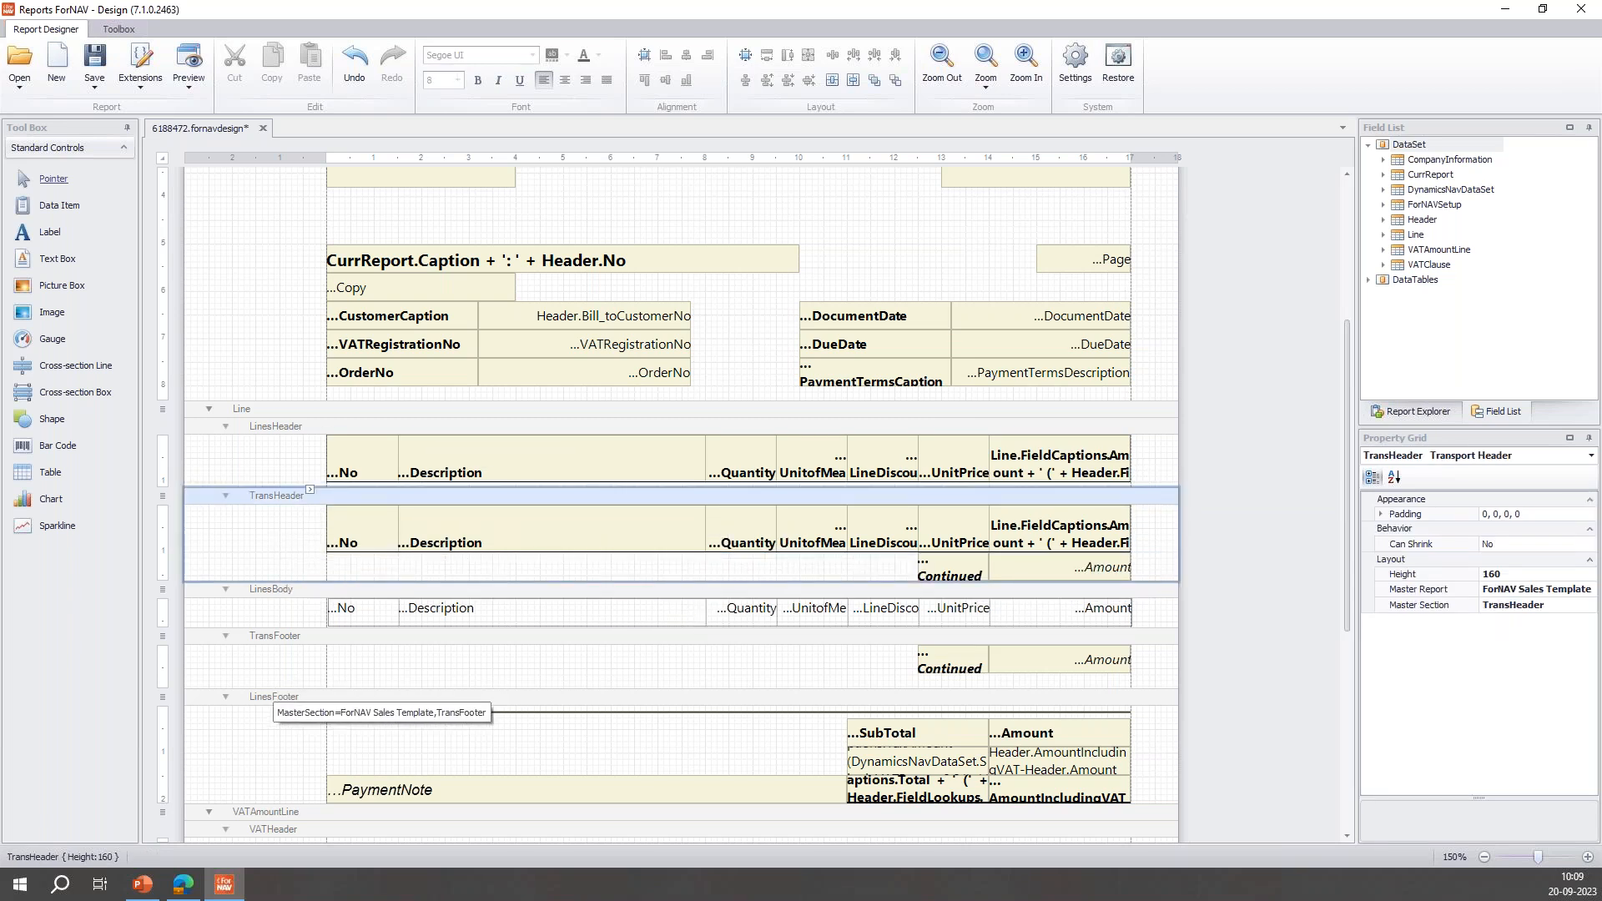
{"action": "left_click", "coordinate": [279, 664], "text": "ctrl"}
{"action": "right_click", "coordinate": [1459, 590]}
{"action": "left_click", "coordinate": [1489, 598]}
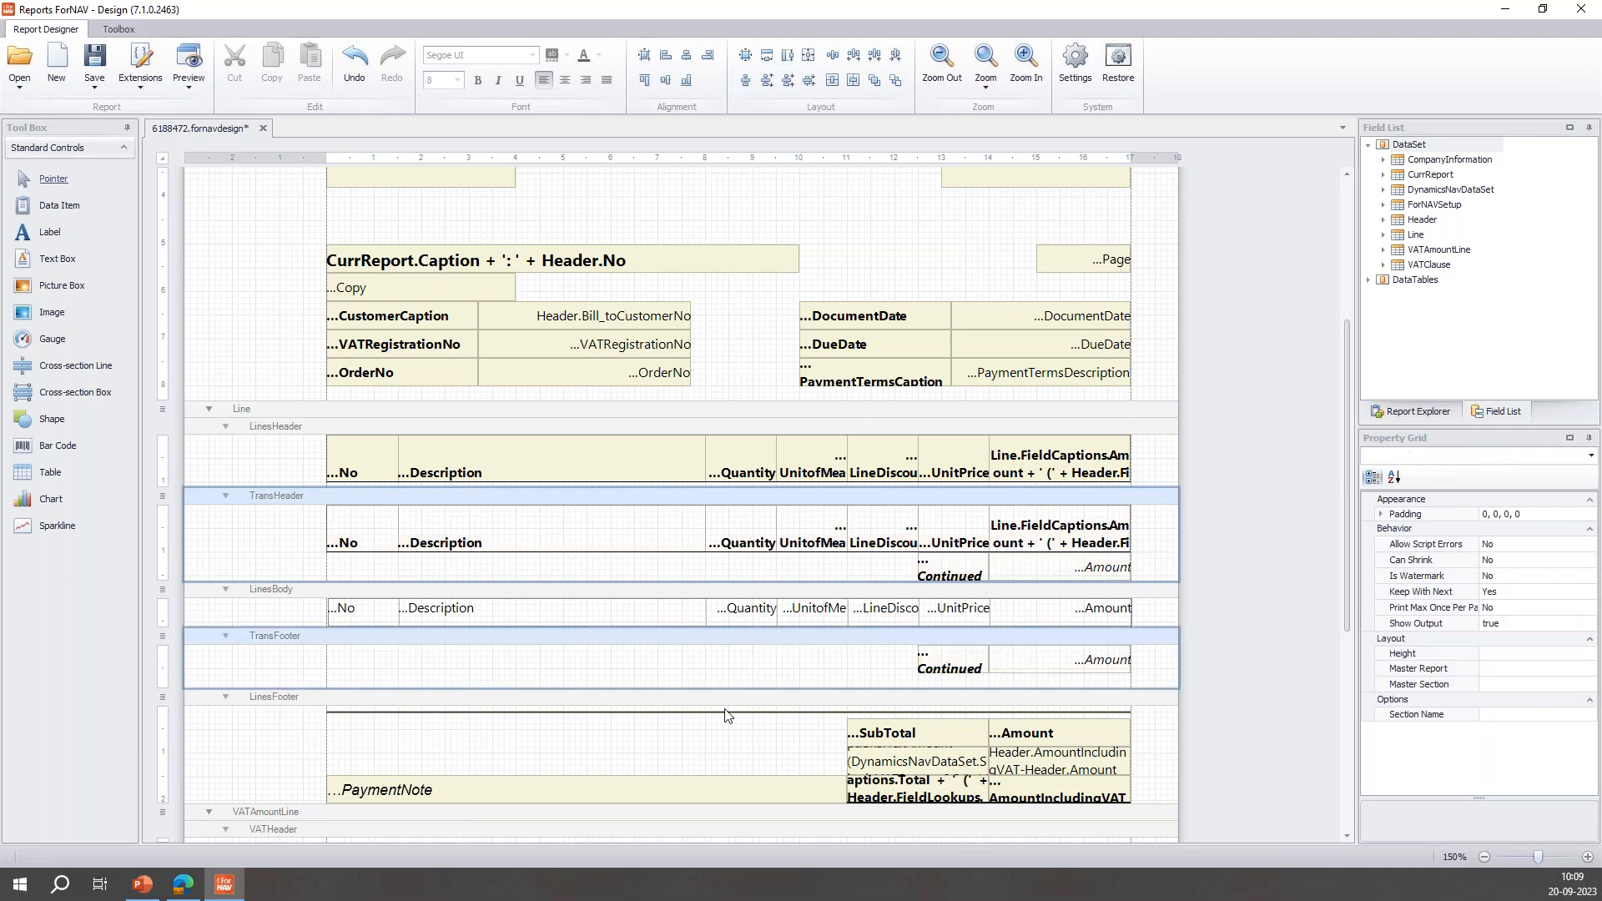
{"action": "left_click", "coordinate": [280, 735]}
{"action": "right_click", "coordinate": [1468, 591]}
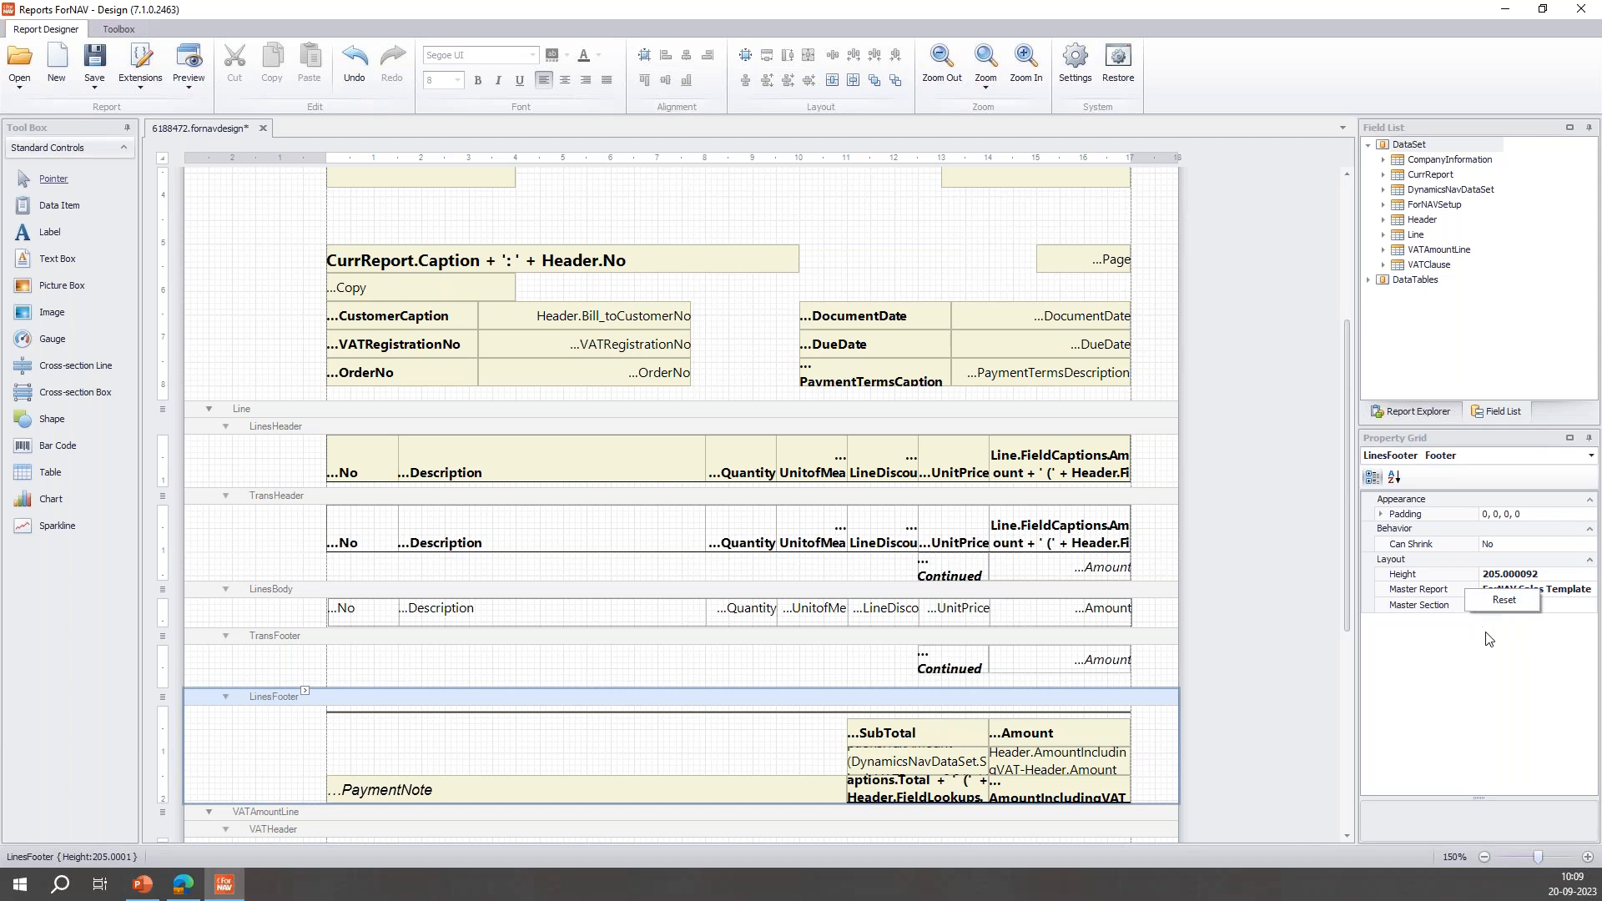
{"action": "left_click", "coordinate": [1505, 601]}
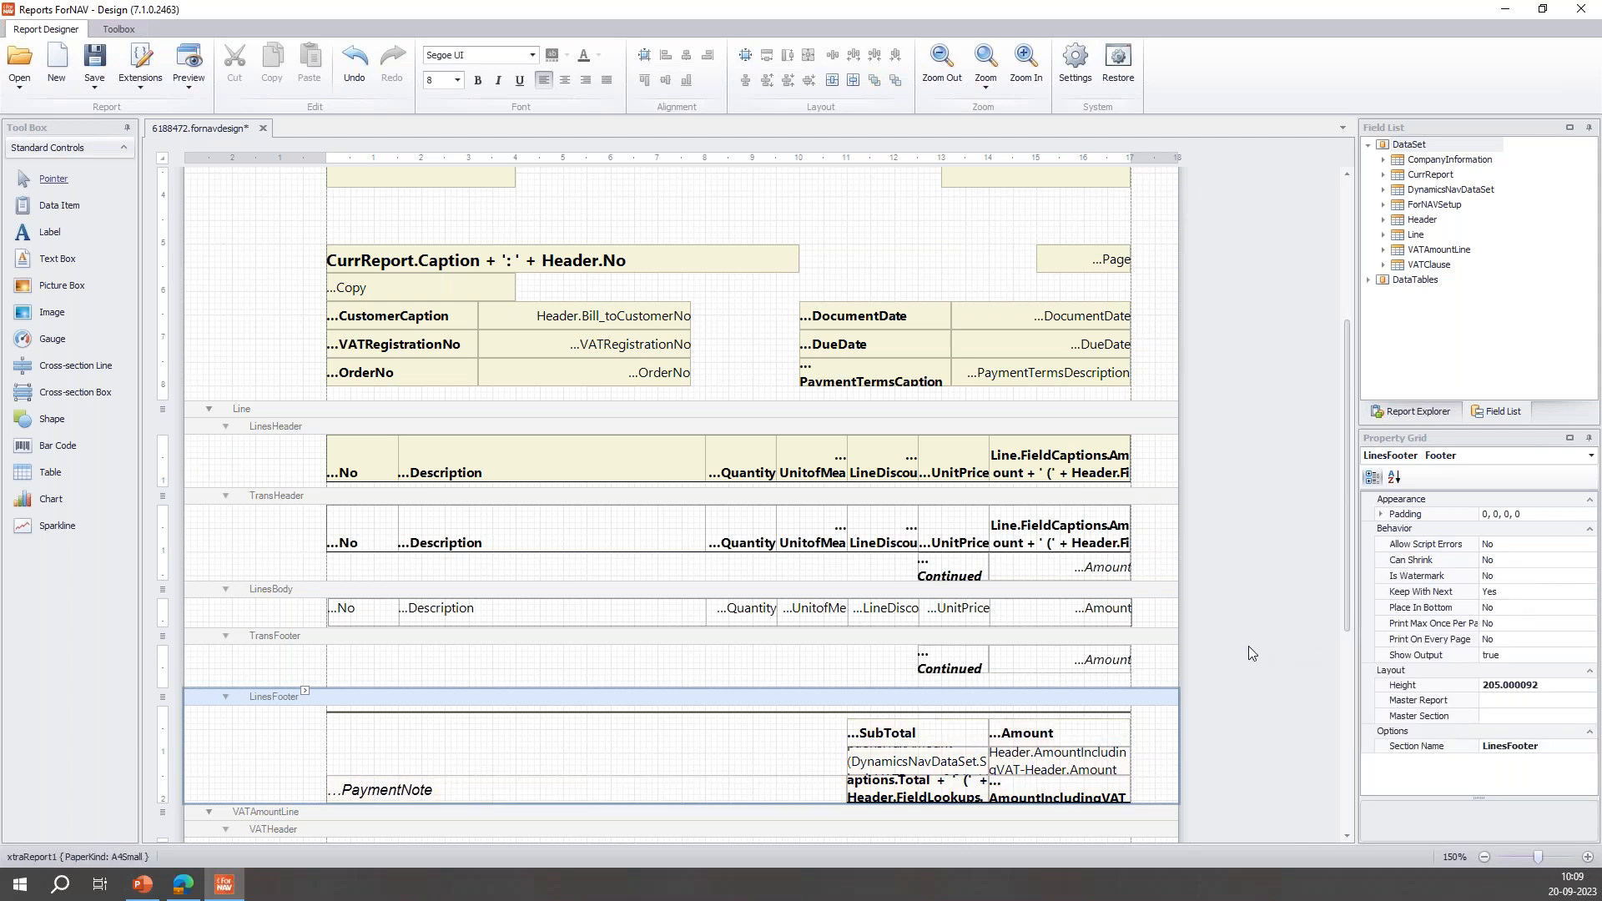
- Set the Source Expression of the amount boxes in TransHeader, TransFooter and the LinesFooter subtotal row to amt
{"action": "left_click", "coordinate": [1076, 568]}
{"action": "left_click", "coordinate": [1063, 664], "text": "ctrl"}
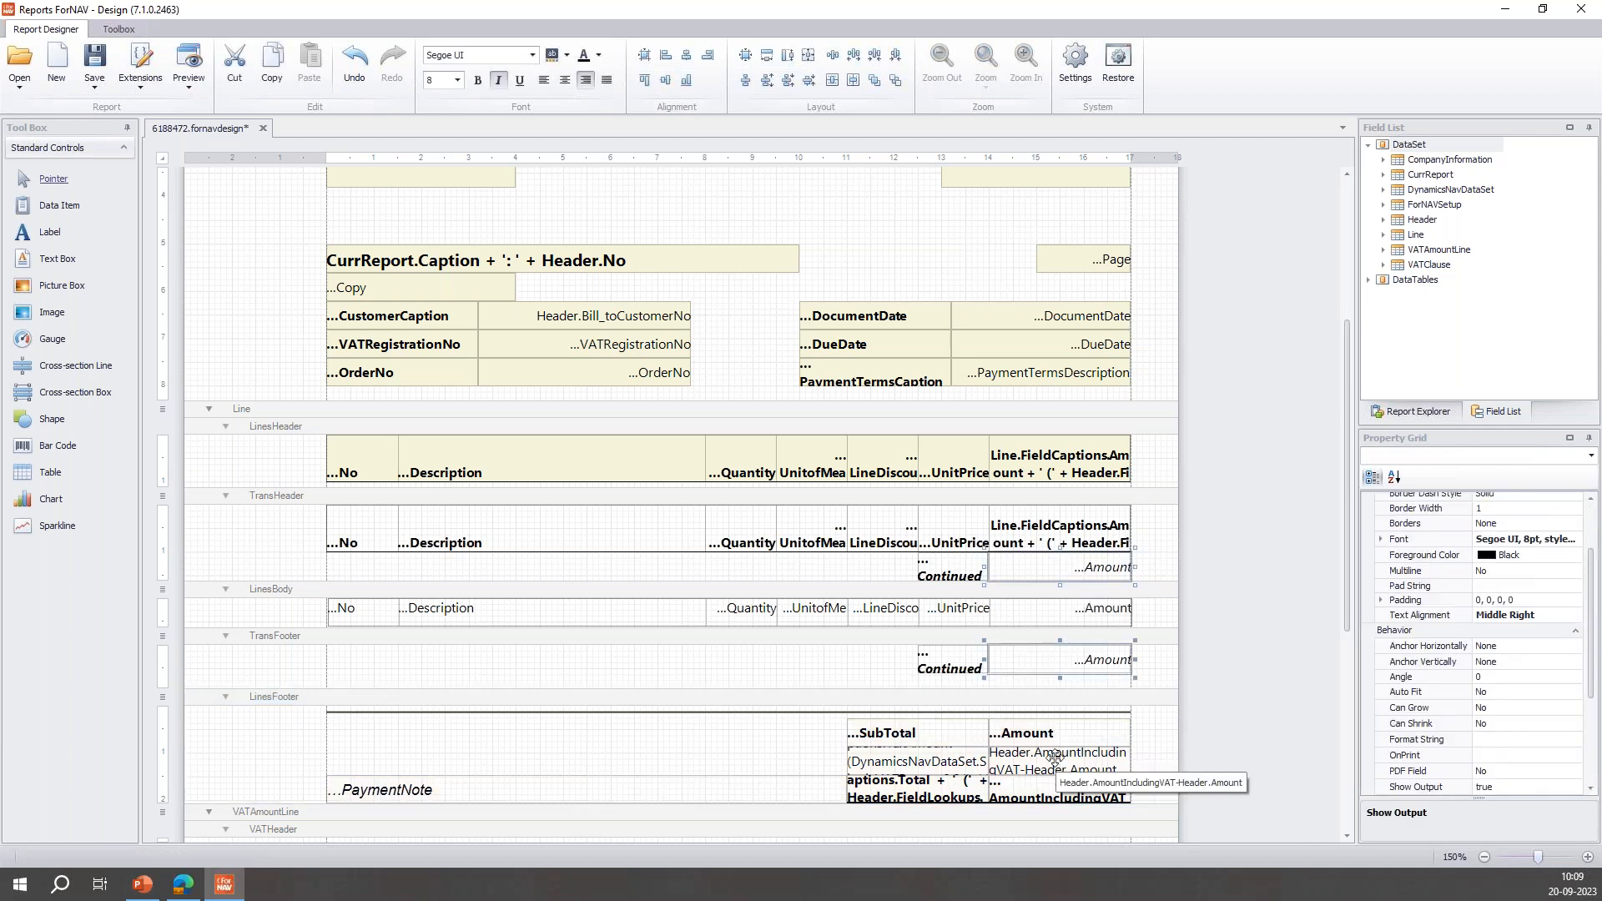
{"action": "left_click", "coordinate": [1060, 727], "text": "ctrl"}
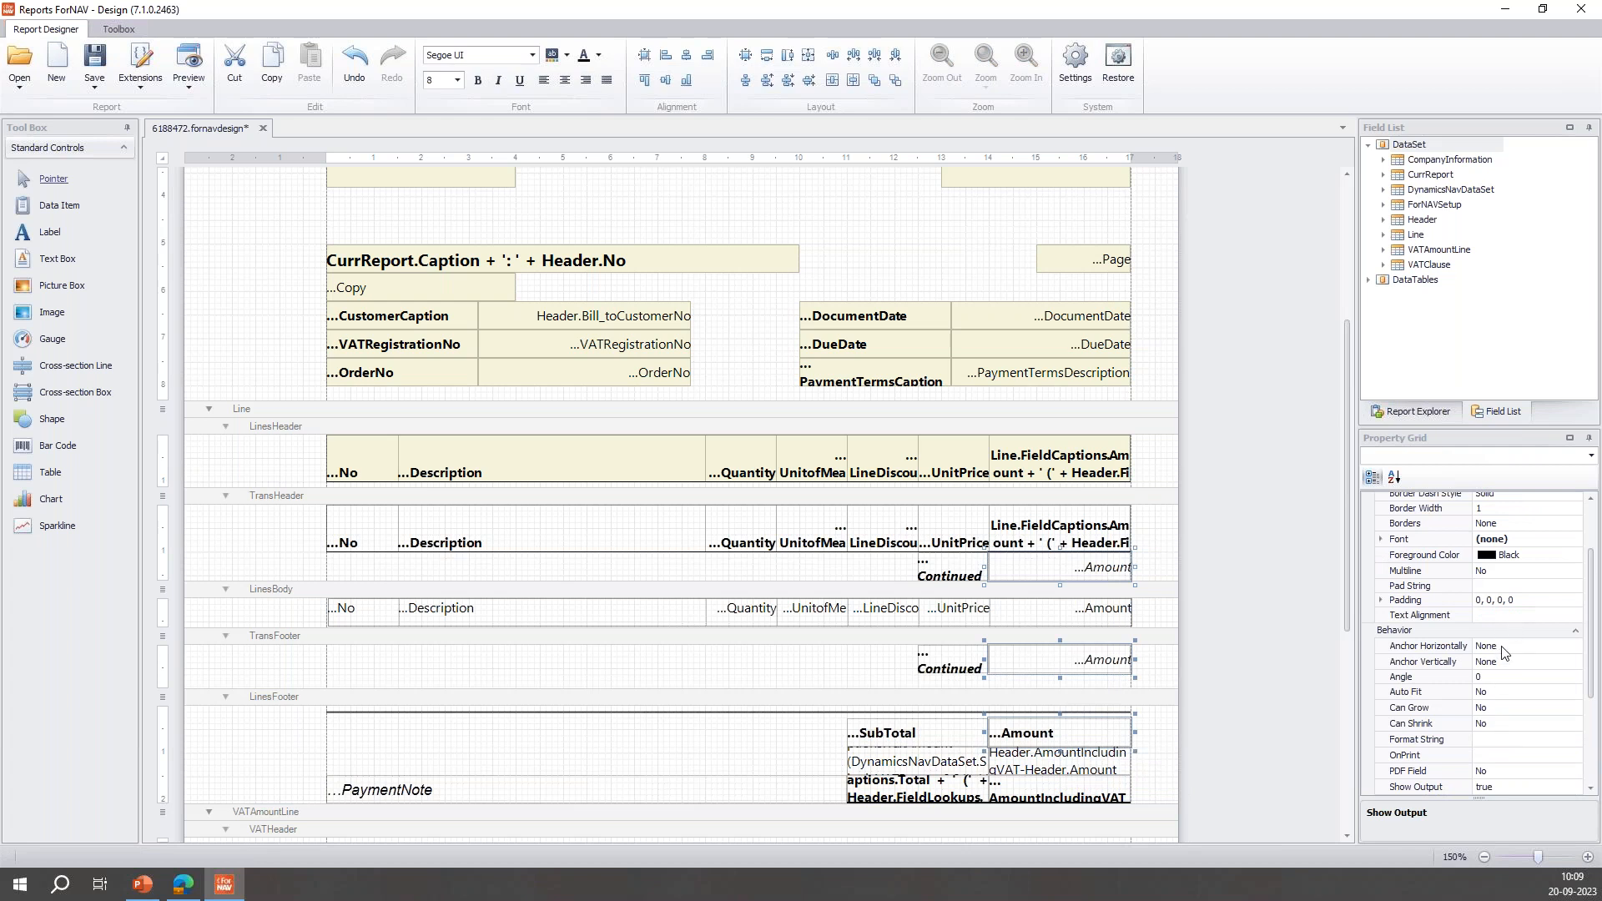
{"action": "scroll", "coordinate": [1512, 639], "scroll_direction": "down", "scroll_amount": 3}
{"action": "left_click", "coordinate": [1540, 672]}
{"action": "left_click", "coordinate": [1575, 669]}
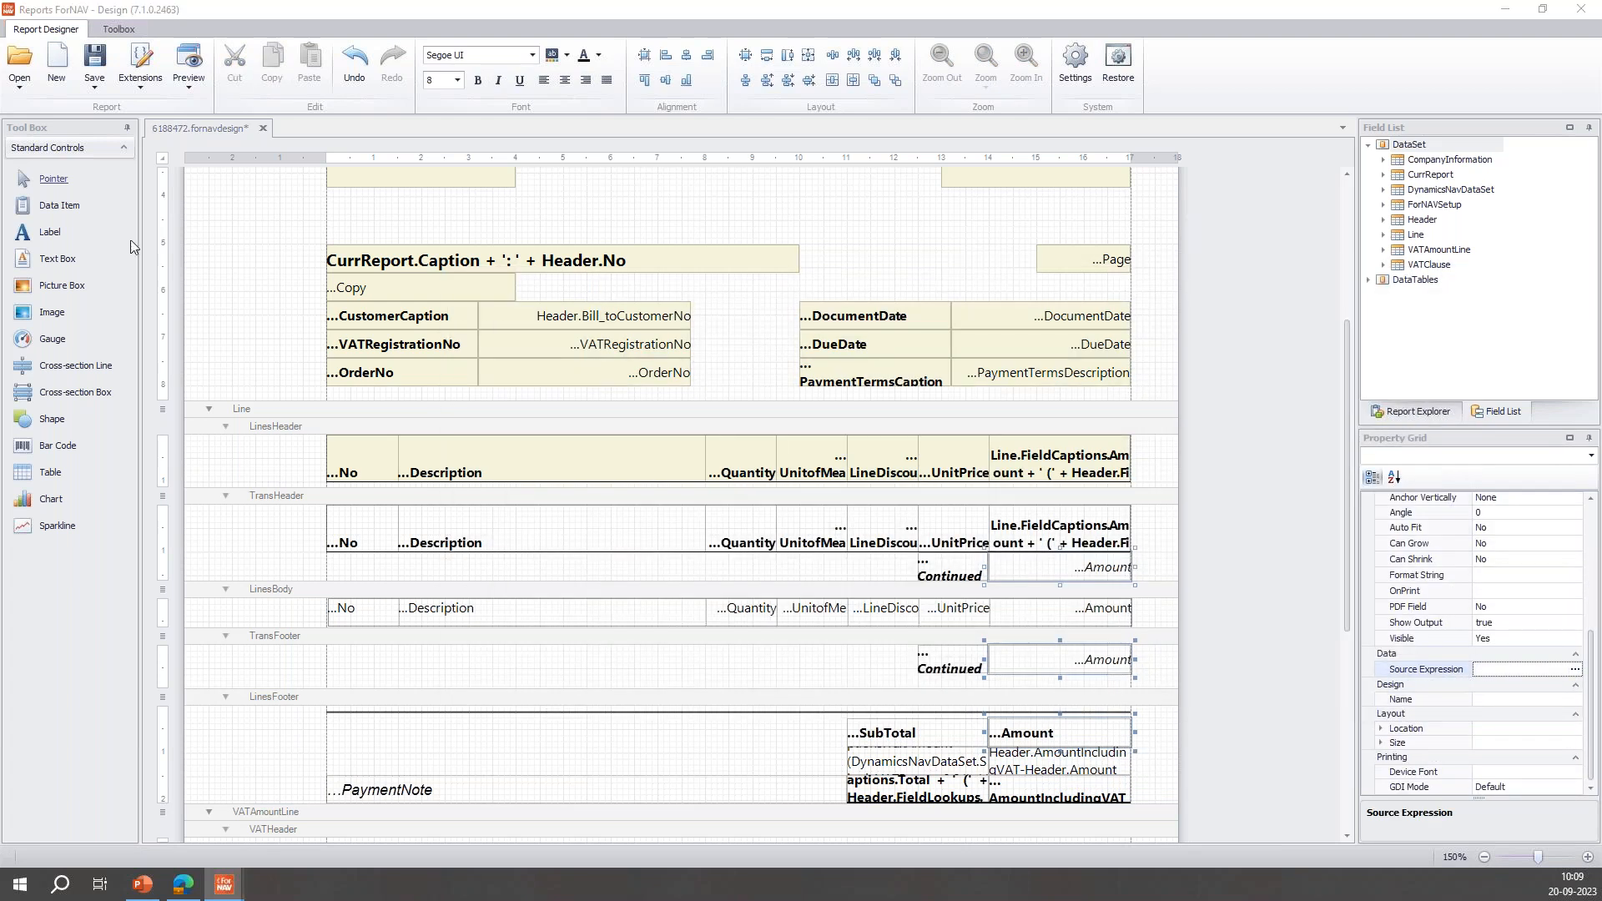
{"action": "type", "text": "amt"}
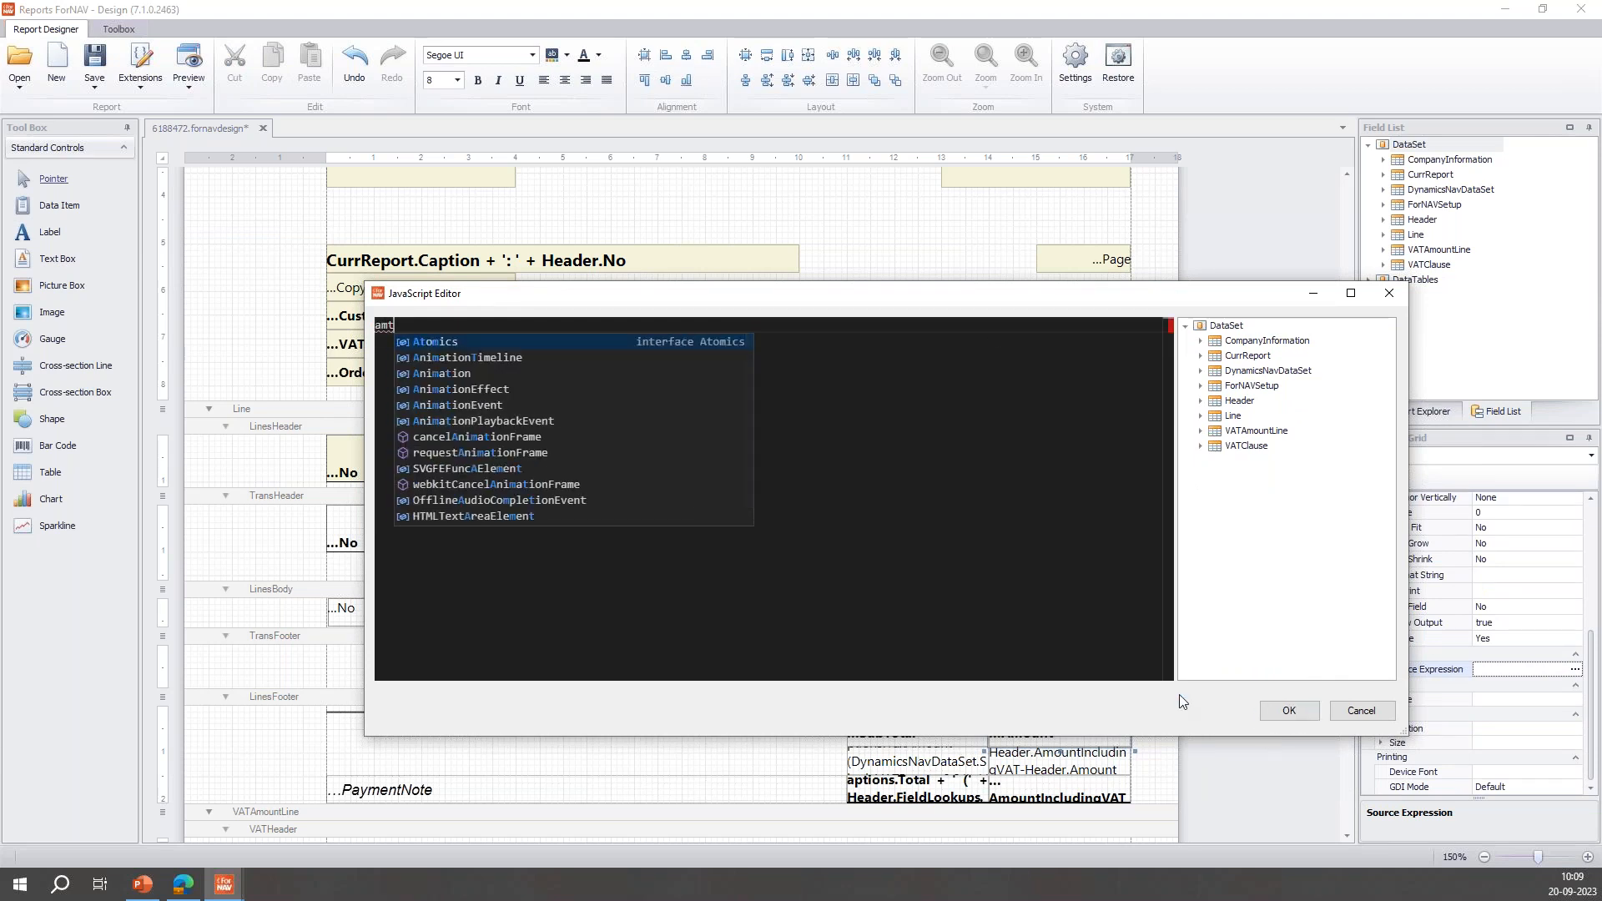
{"action": "left_click", "coordinate": [1291, 712]}
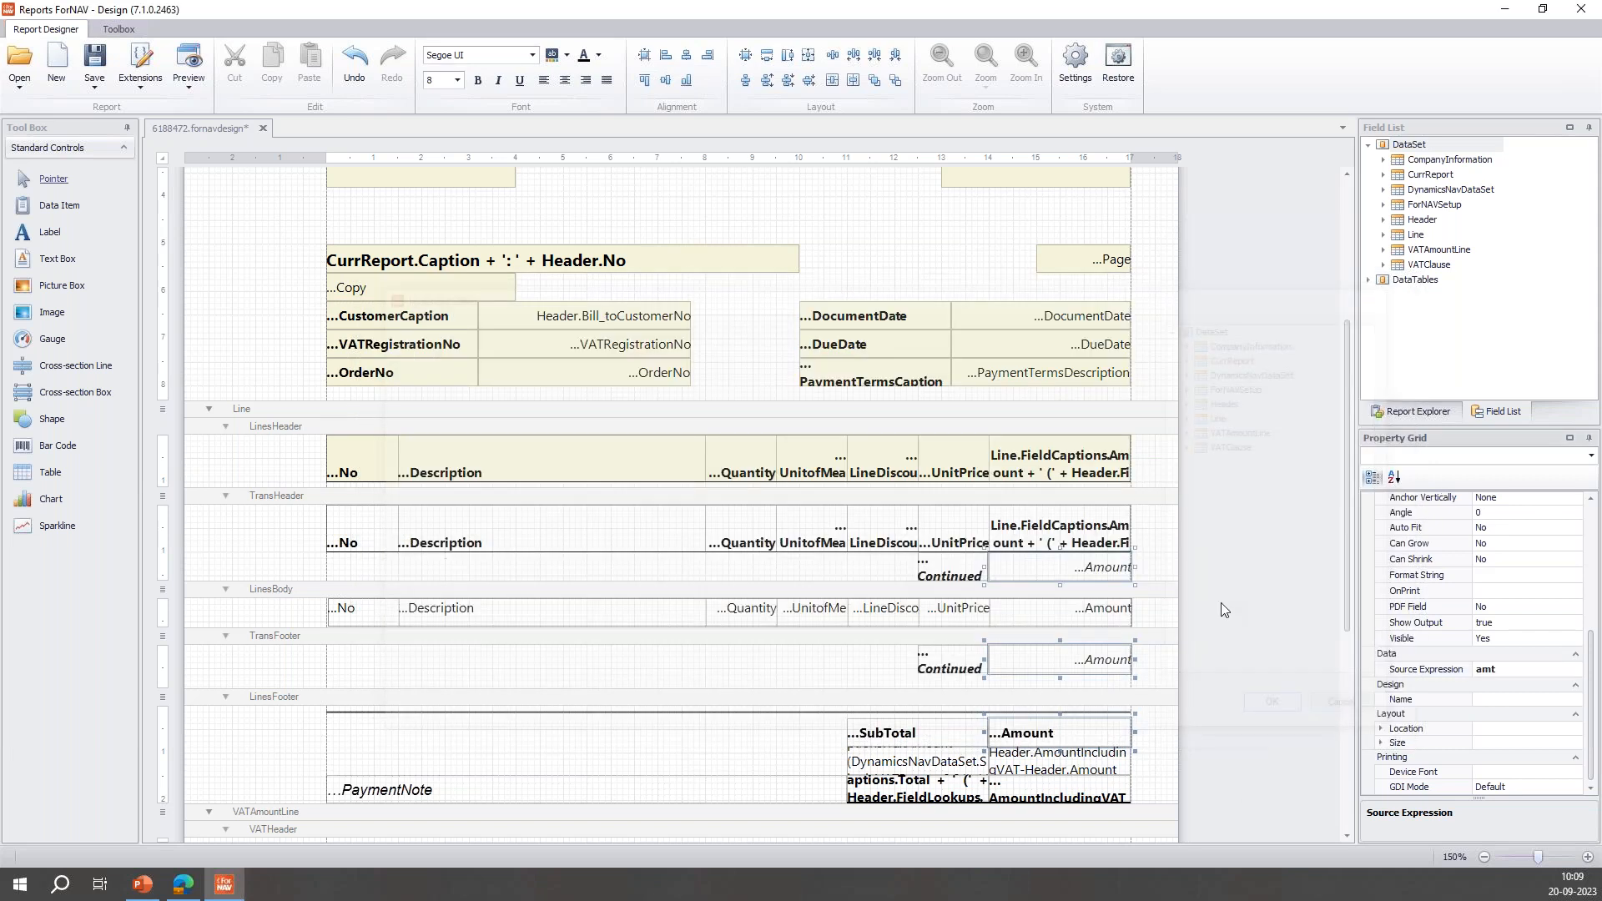
{"action": "left_click", "coordinate": [1264, 547]}
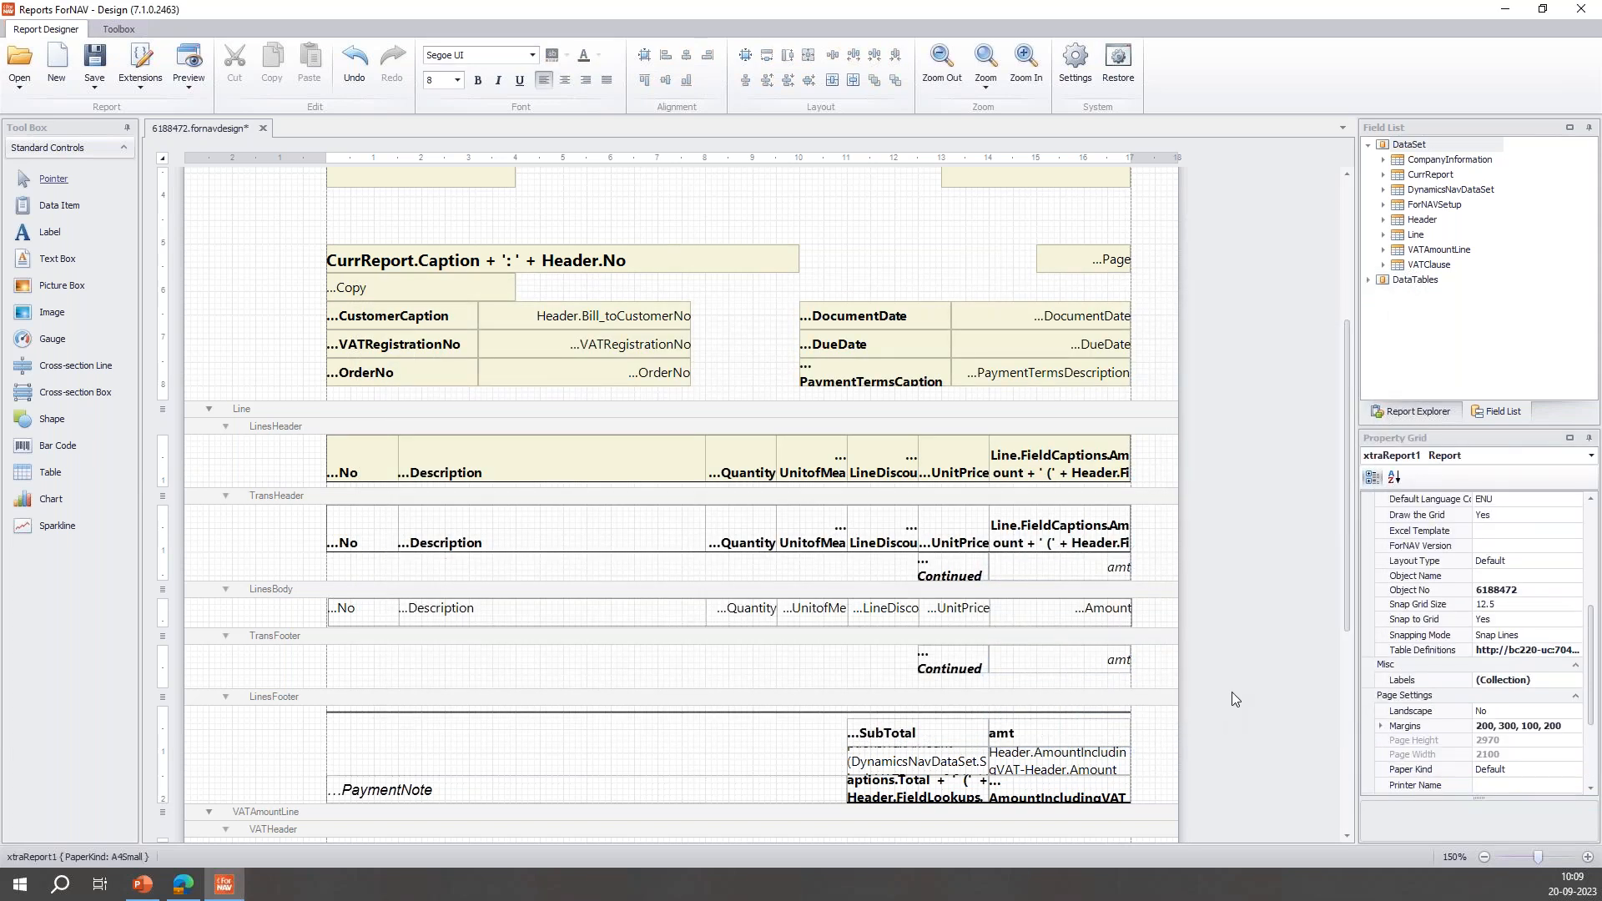
- Give the three amt boxes in TransHeader, TransFooter and LinesFooter a light pink web background color
{"action": "scroll", "coordinate": [1230, 693], "scroll_direction": "down", "scroll_amount": 3}
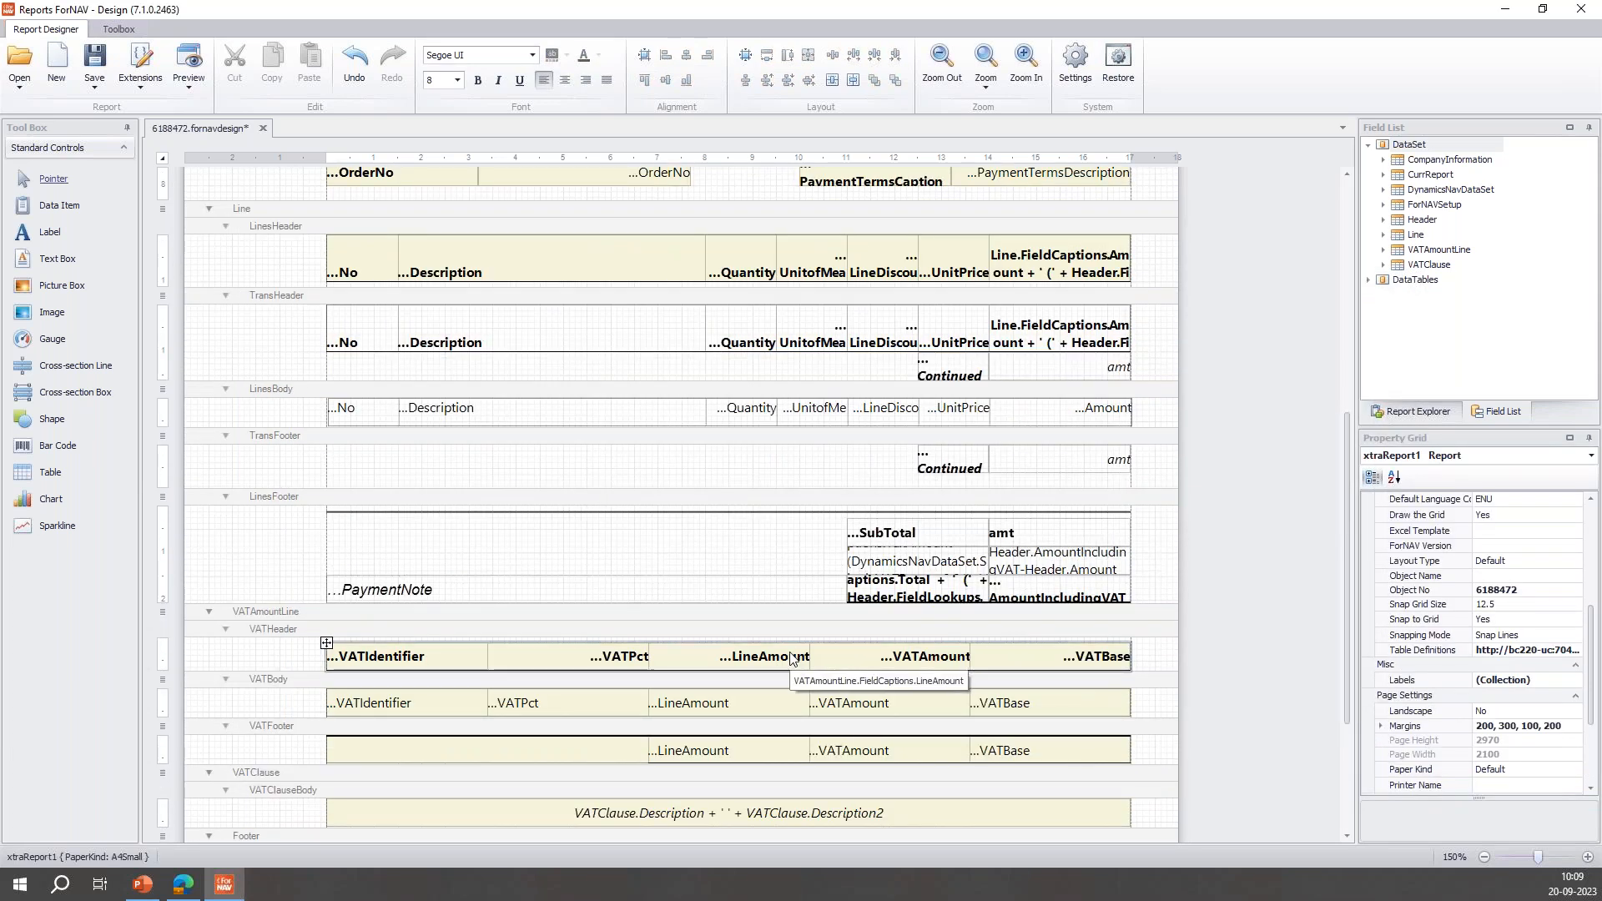
{"action": "left_click", "coordinate": [1062, 537]}
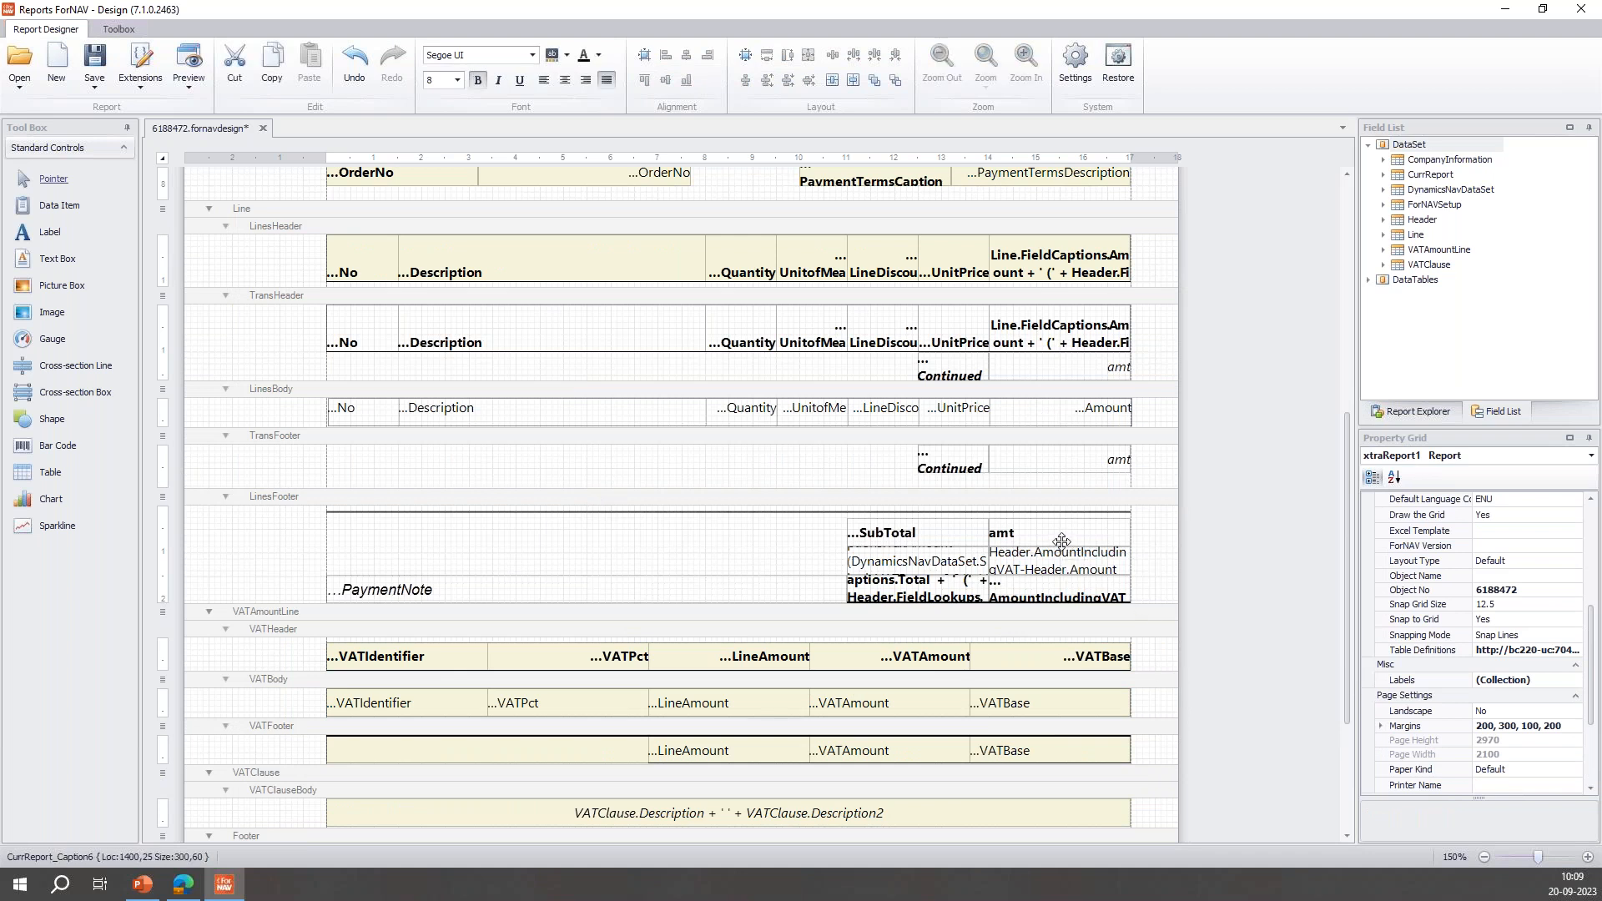
{"action": "left_click", "coordinate": [1069, 457], "text": "ctrl"}
{"action": "left_click", "coordinate": [1077, 371], "text": "ctrl"}
{"action": "left_click", "coordinate": [567, 55]}
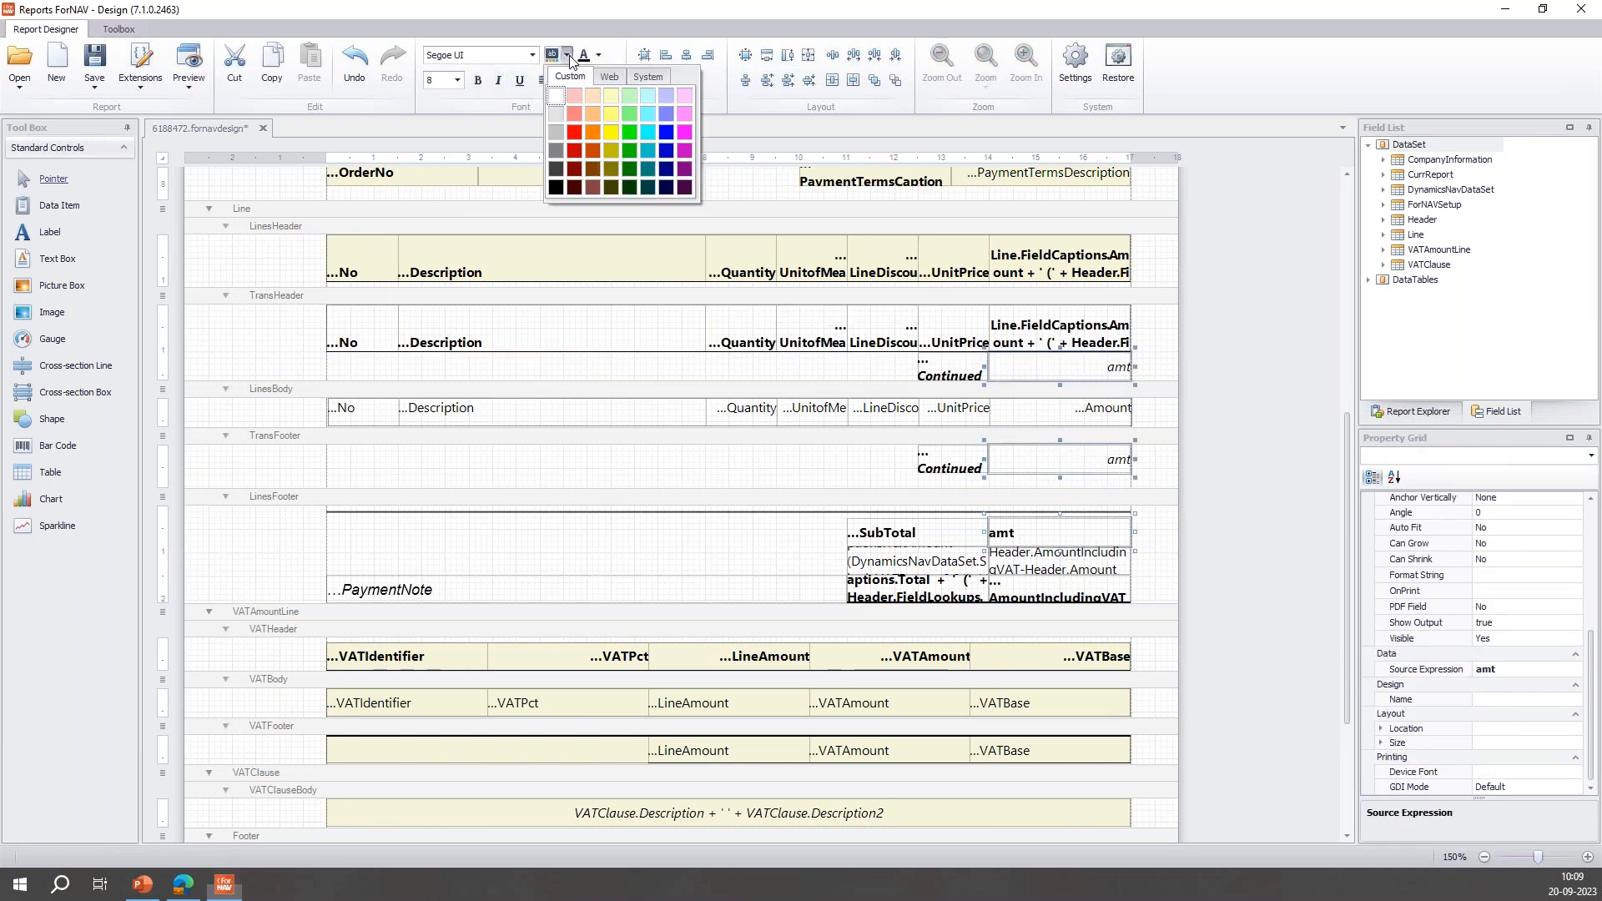
{"action": "left_click", "coordinate": [609, 76]}
{"action": "scroll", "coordinate": [614, 159], "scroll_direction": "down", "scroll_amount": 3}
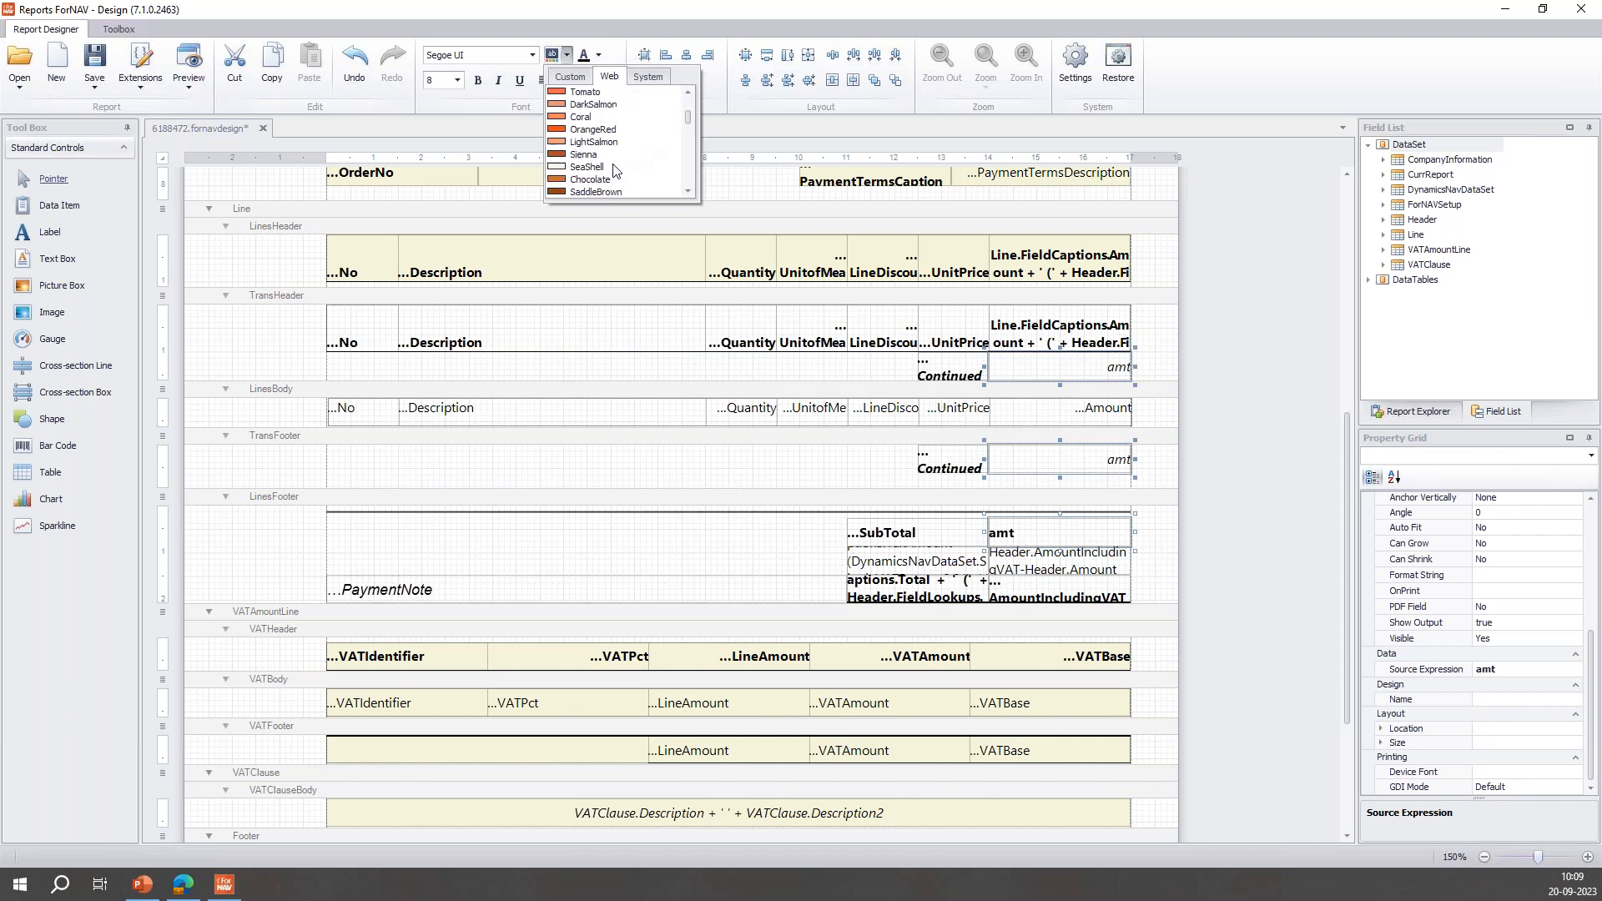
{"action": "left_click", "coordinate": [596, 105]}
{"action": "left_click", "coordinate": [1239, 343]}
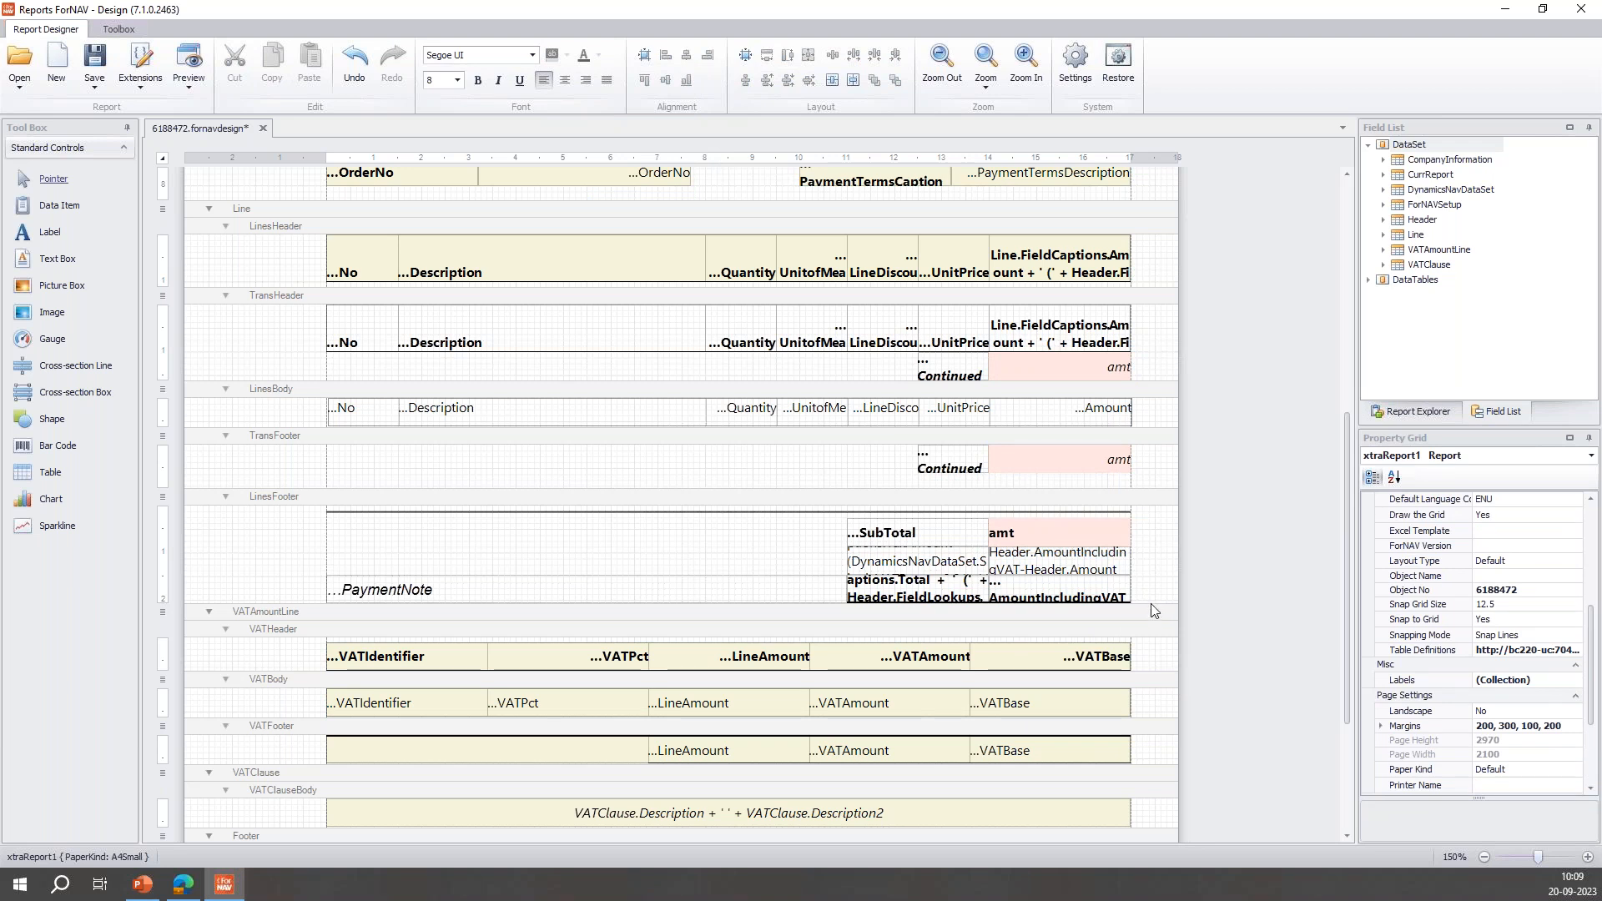
- Enlarge the LinesFooter section to a height of about 462 and move the tax row, total row and payment note down, away from the subtotal
{"action": "left_click_drag", "start_coordinate": [1151, 604], "coordinate": [1151, 710]}
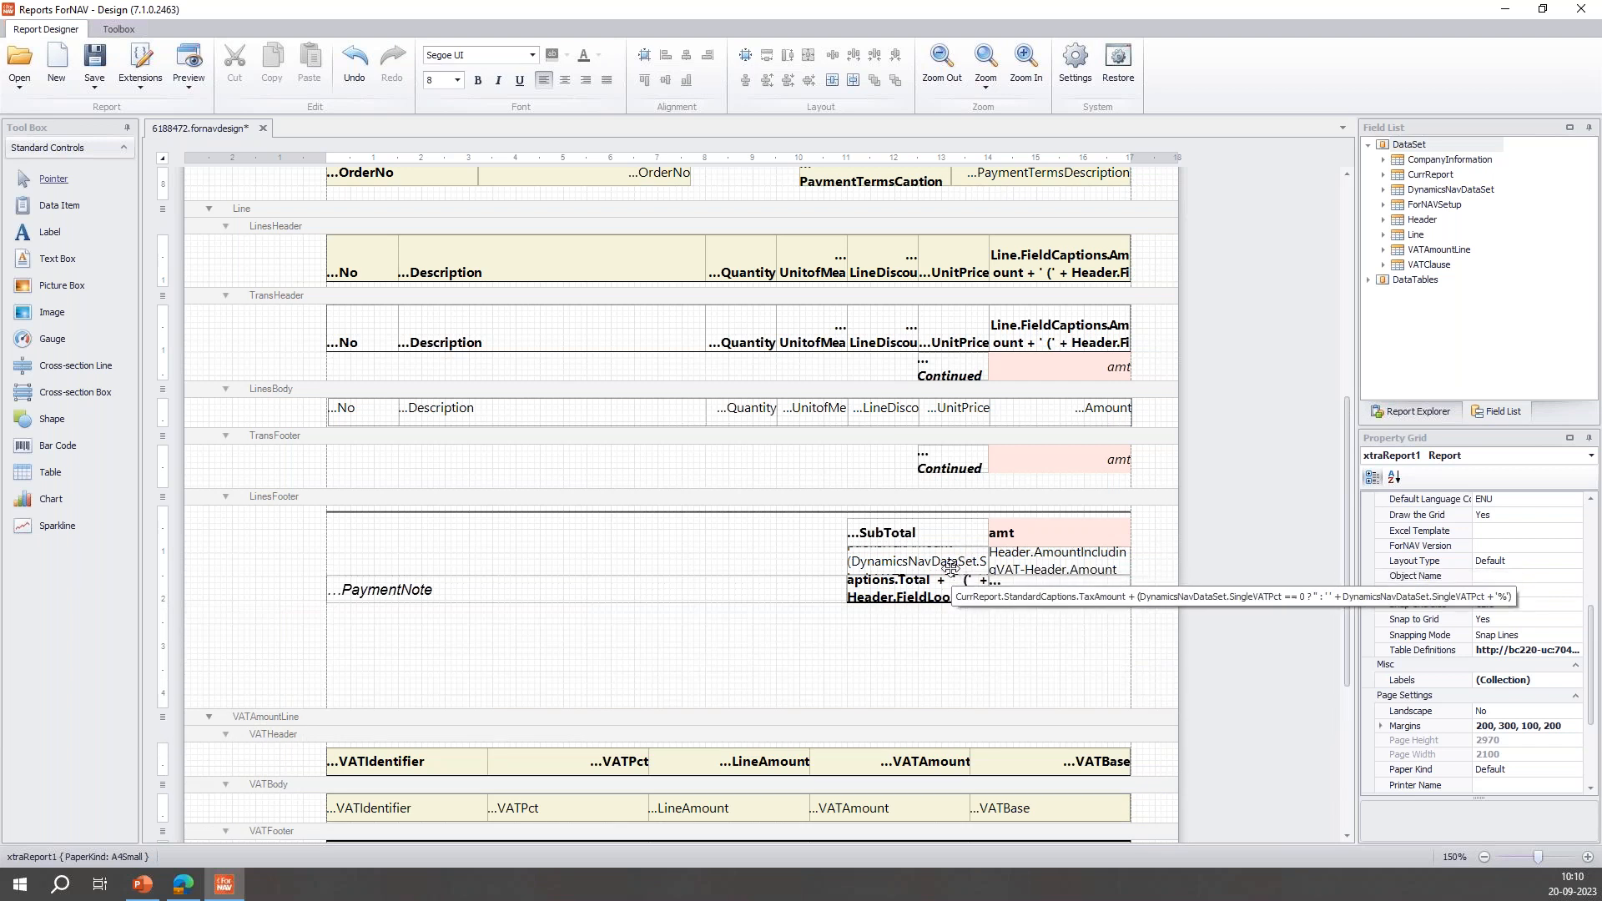
{"action": "left_click_drag", "start_coordinate": [708, 541], "coordinate": [1158, 641]}
{"action": "key", "text": "Down"}
{"action": "key", "text": "Down"}
{"action": "key", "text": "Down"}
{"action": "key", "text": "Down"}
{"action": "key", "text": "Down"}
{"action": "key", "text": "Down"}
{"action": "key", "text": "Down"}
{"action": "key", "text": "Down"}
{"action": "key", "text": "Down"}
{"action": "key", "text": "Down"}
{"action": "left_click", "coordinate": [959, 623]}
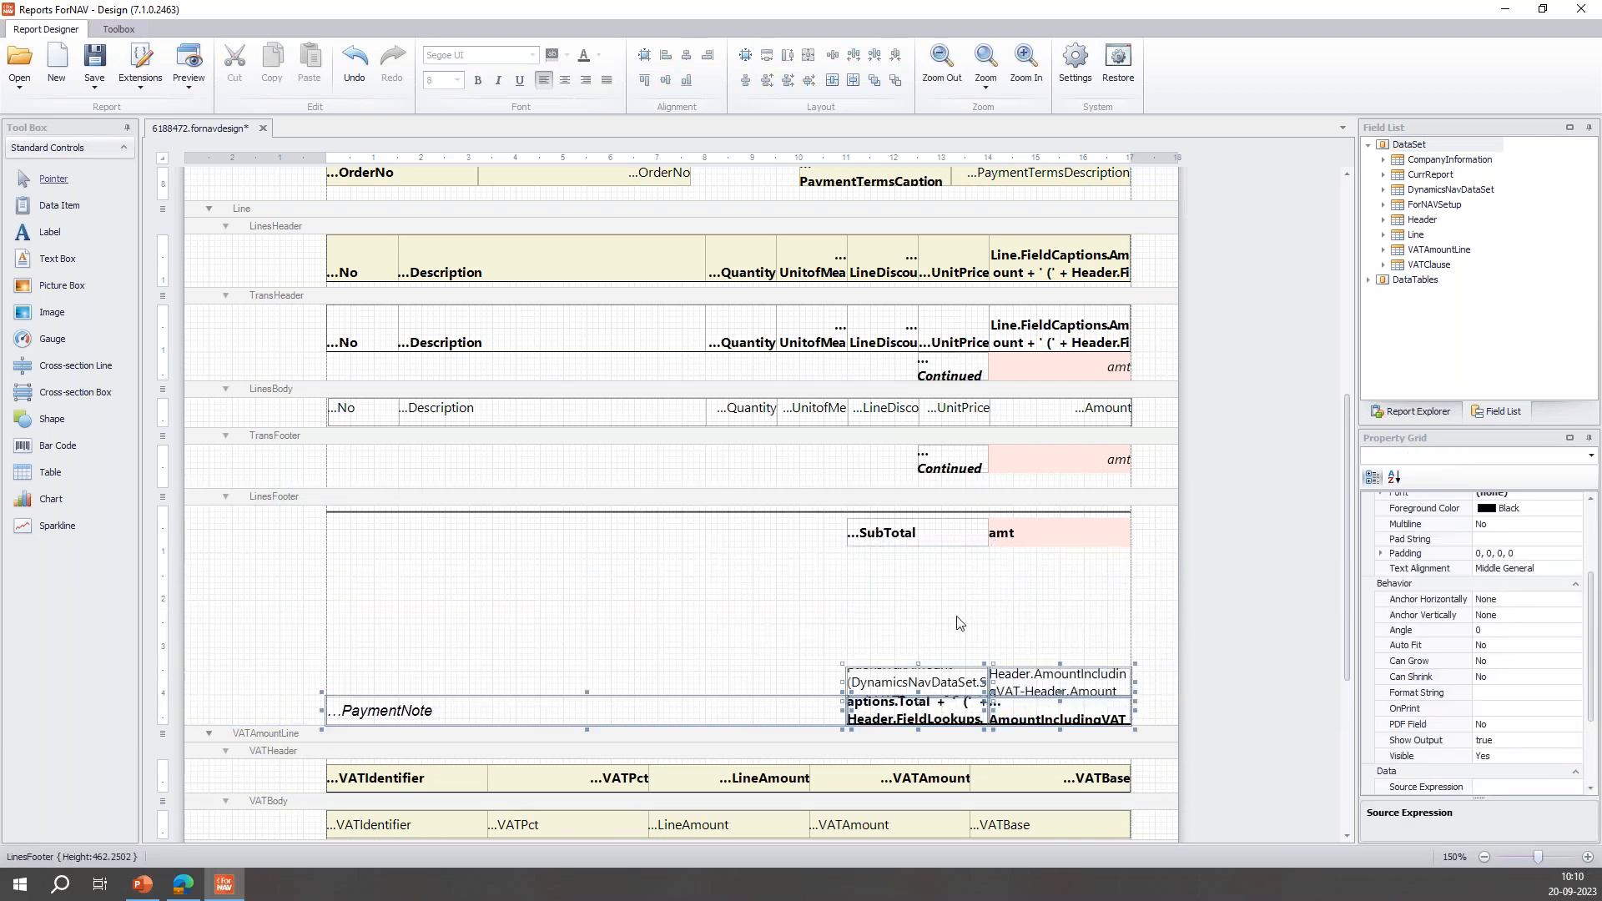
- Duplicate the tax label and tax amount boxes in LinesFooter and place the copies directly beneath the subtotal row
{"action": "left_click", "coordinate": [942, 690]}
{"action": "left_click", "coordinate": [1070, 681], "text": "ctrl"}
{"action": "left_click_drag", "start_coordinate": [1058, 679], "coordinate": [1058, 562]}
- Move the original tax row, total row and payment note up beneath the copied row and shrink LinesFooter to a height of about 265
{"action": "left_click_drag", "start_coordinate": [764, 644], "coordinate": [1148, 758]}
{"action": "key", "text": "ctrl+Up"}
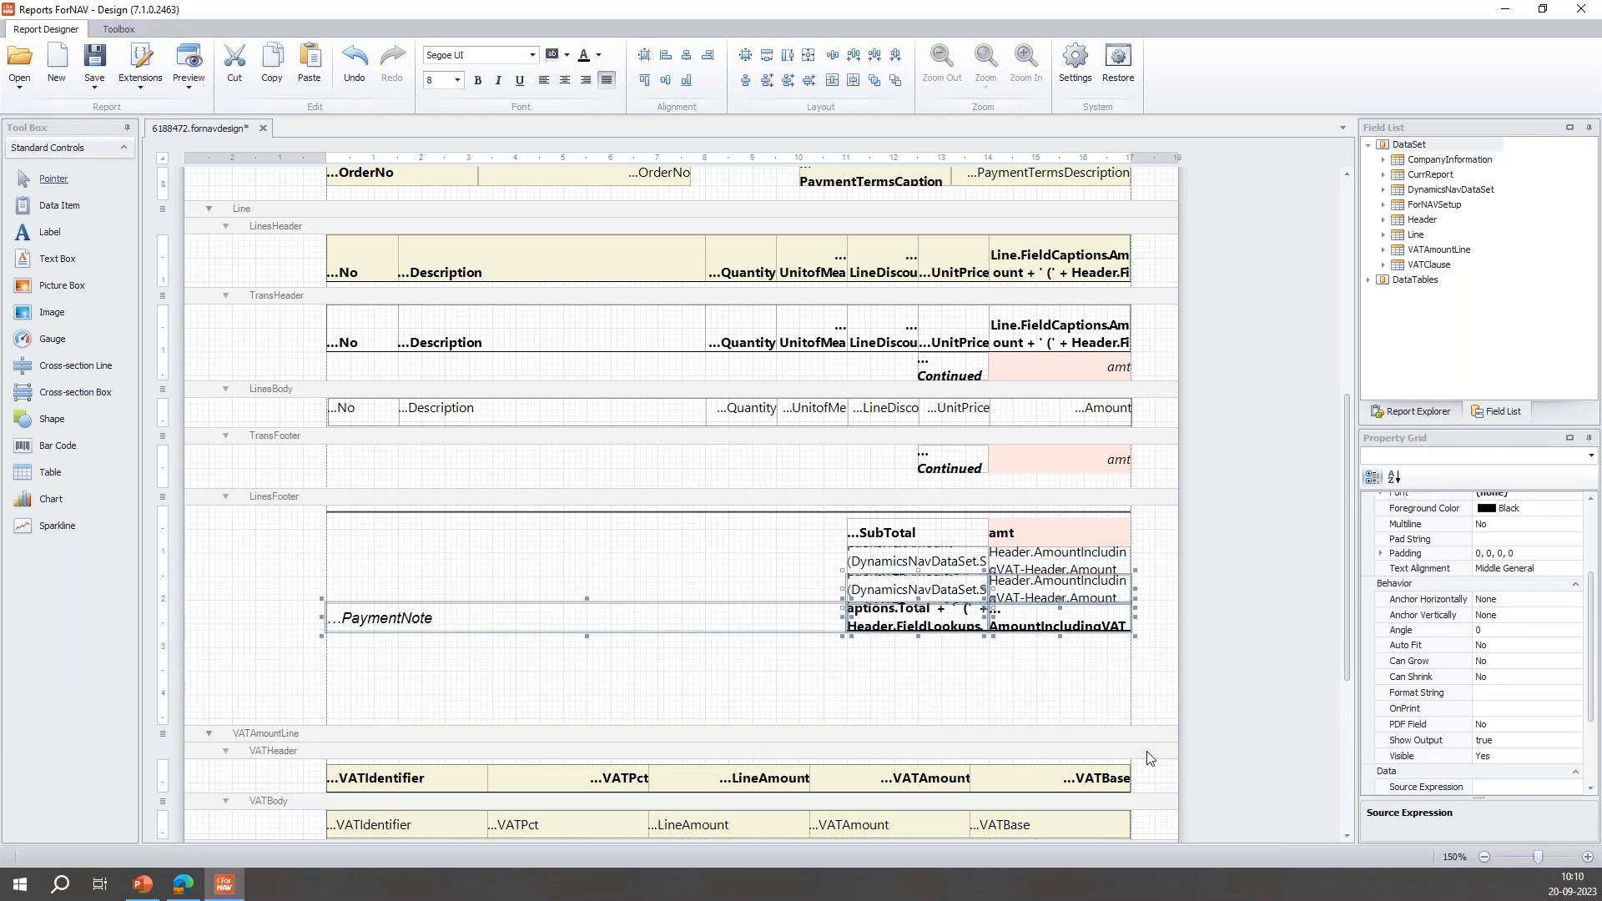
{"action": "left_click_drag", "start_coordinate": [1162, 723], "coordinate": [1168, 632]}
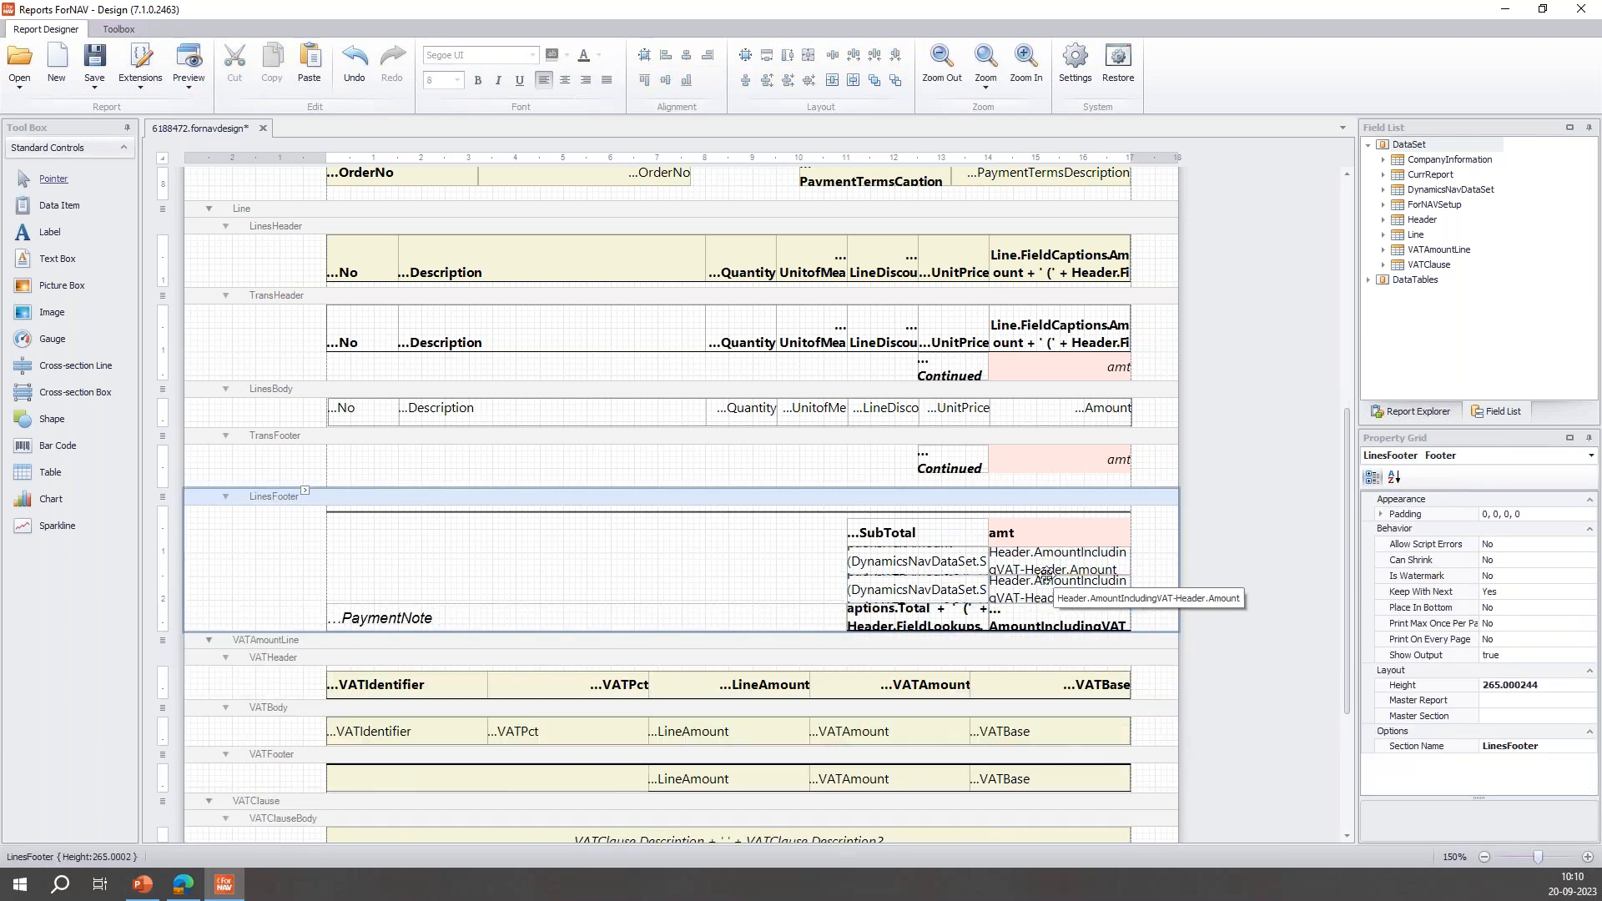
- Set the Source Expression of the copied amount box beneath the subtotal to amtPpt and give it the same light pink background
{"action": "left_click", "coordinate": [1040, 567]}
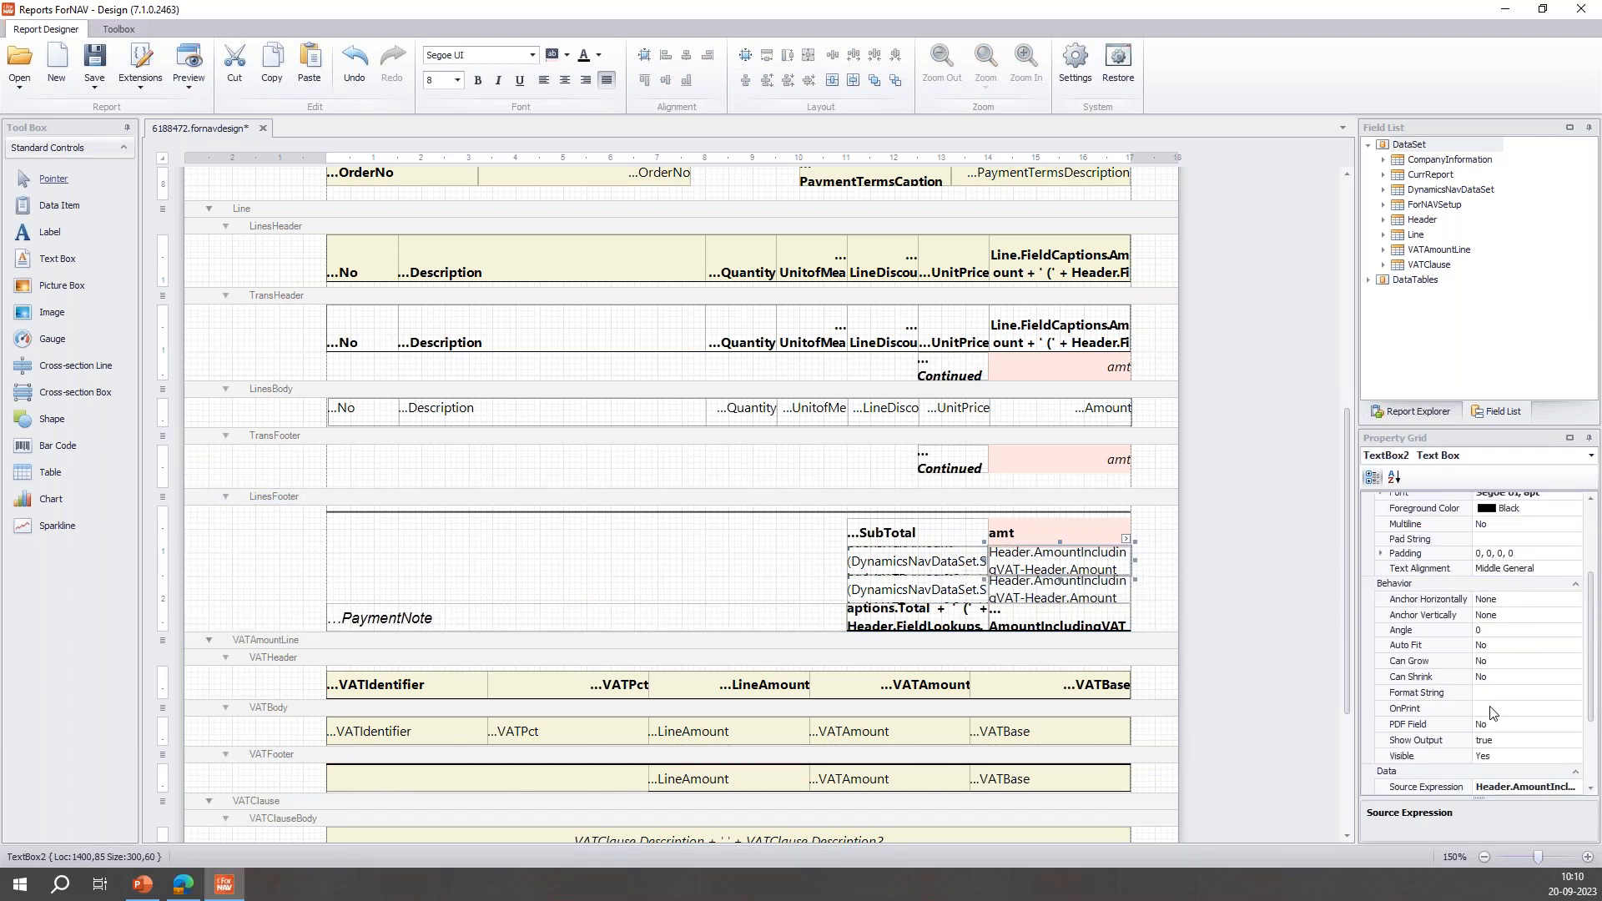
{"action": "left_click", "coordinate": [1548, 787]}
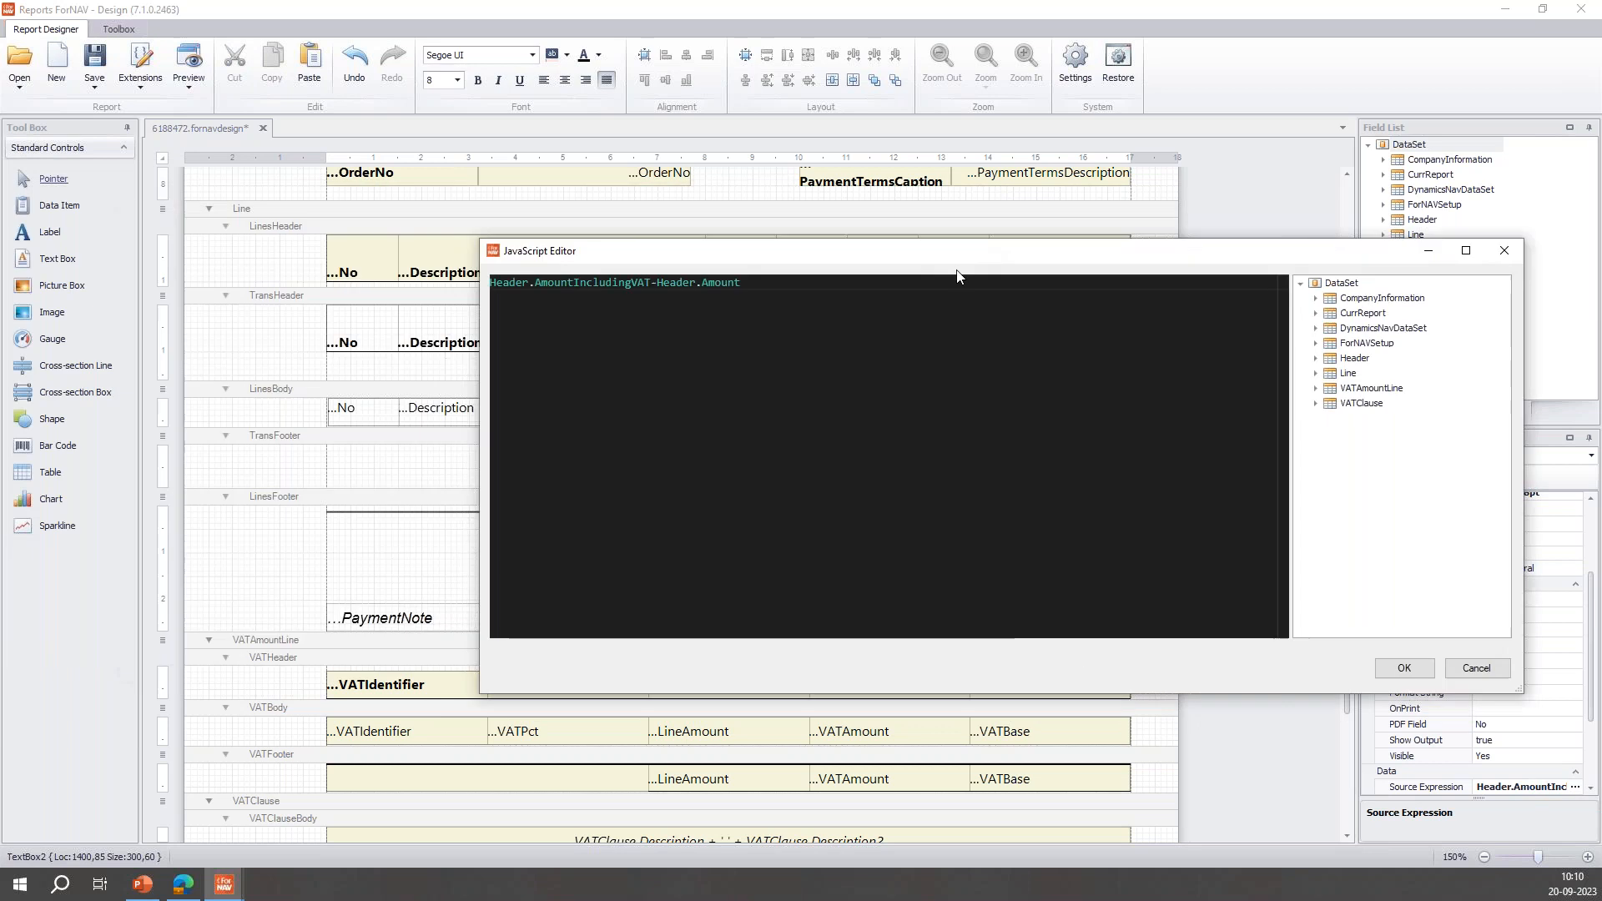
{"action": "left_click_drag", "start_coordinate": [960, 282], "coordinate": [392, 284]}
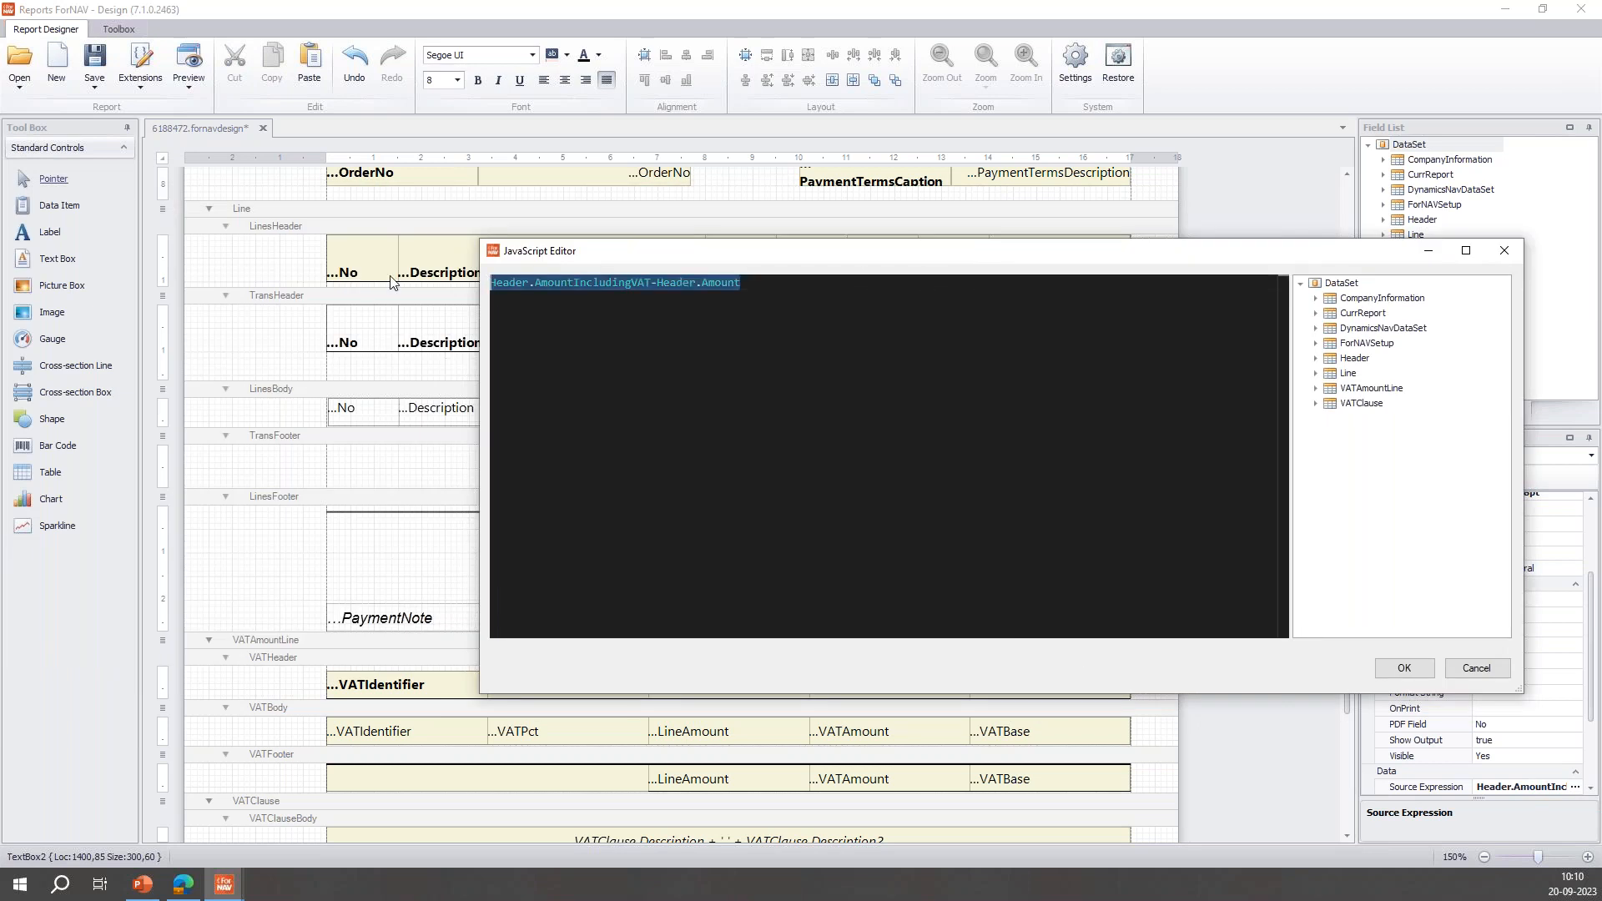
{"action": "type", "text": "amtPpt"}
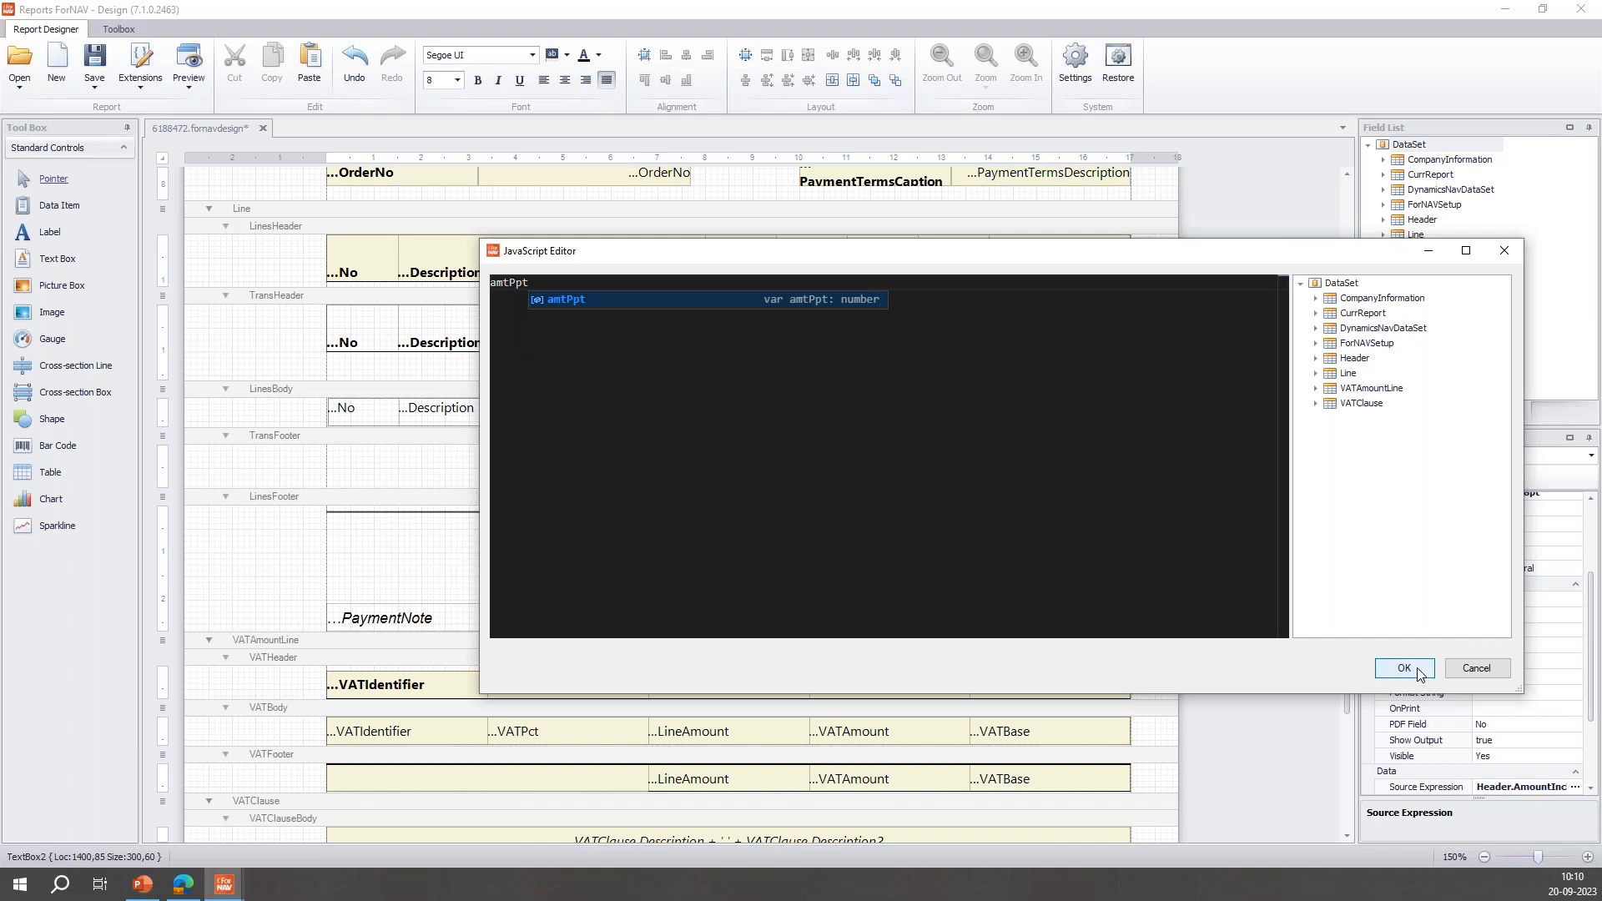
{"action": "left_click", "coordinate": [1387, 659]}
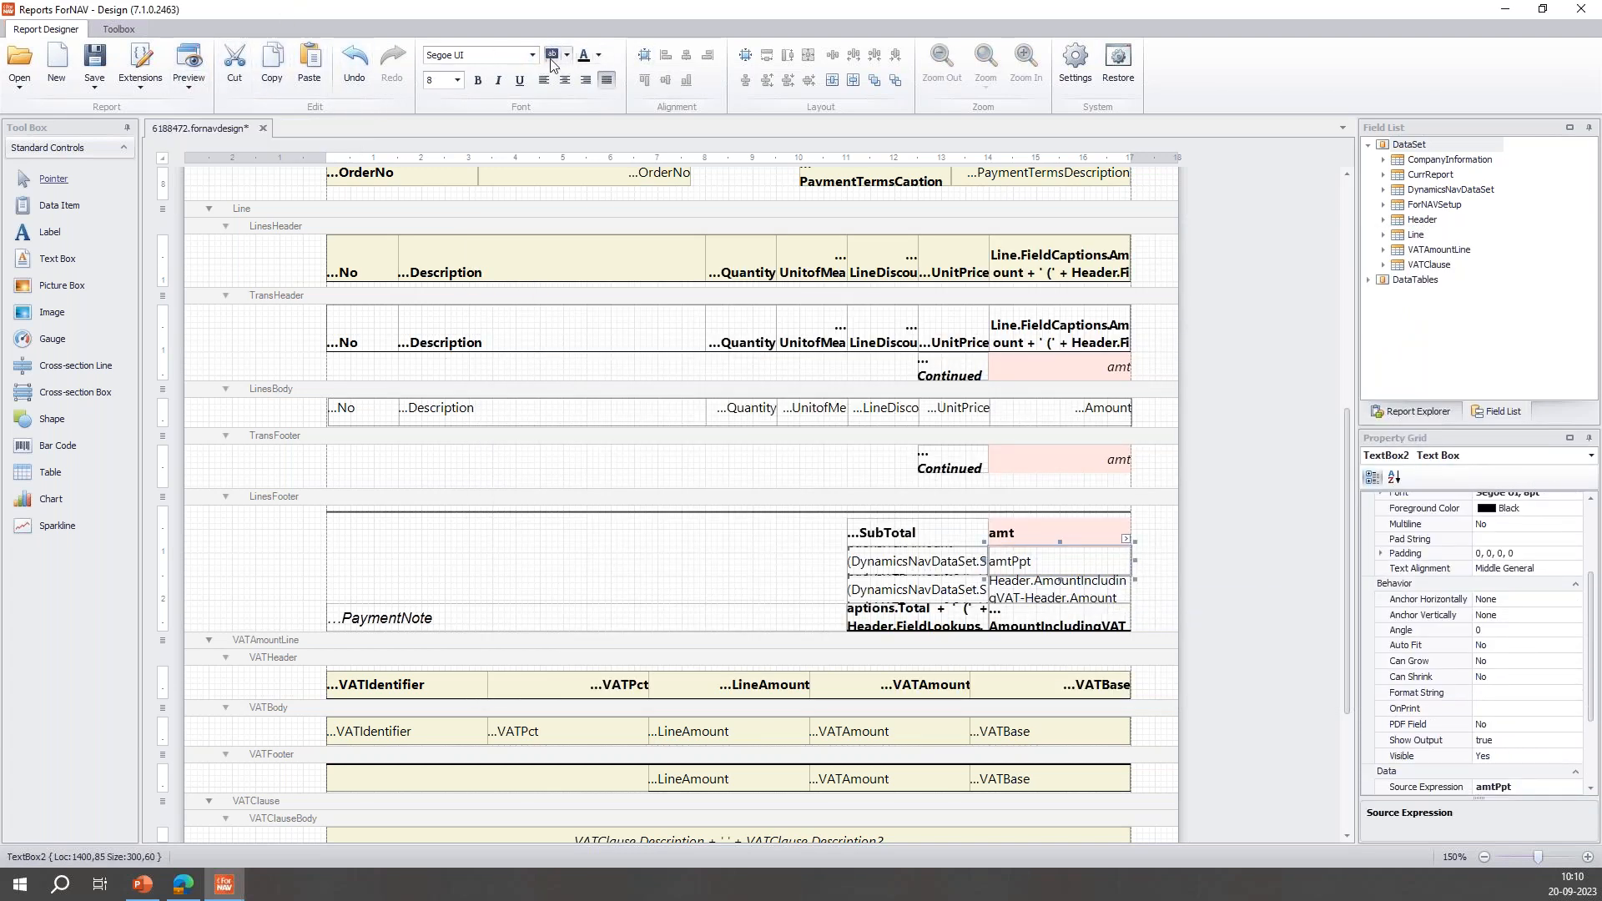
- Replace the Source Expression of the copied tax label beneath the subtotal with 'Prepaid amount'
{"action": "left_click", "coordinate": [892, 561]}
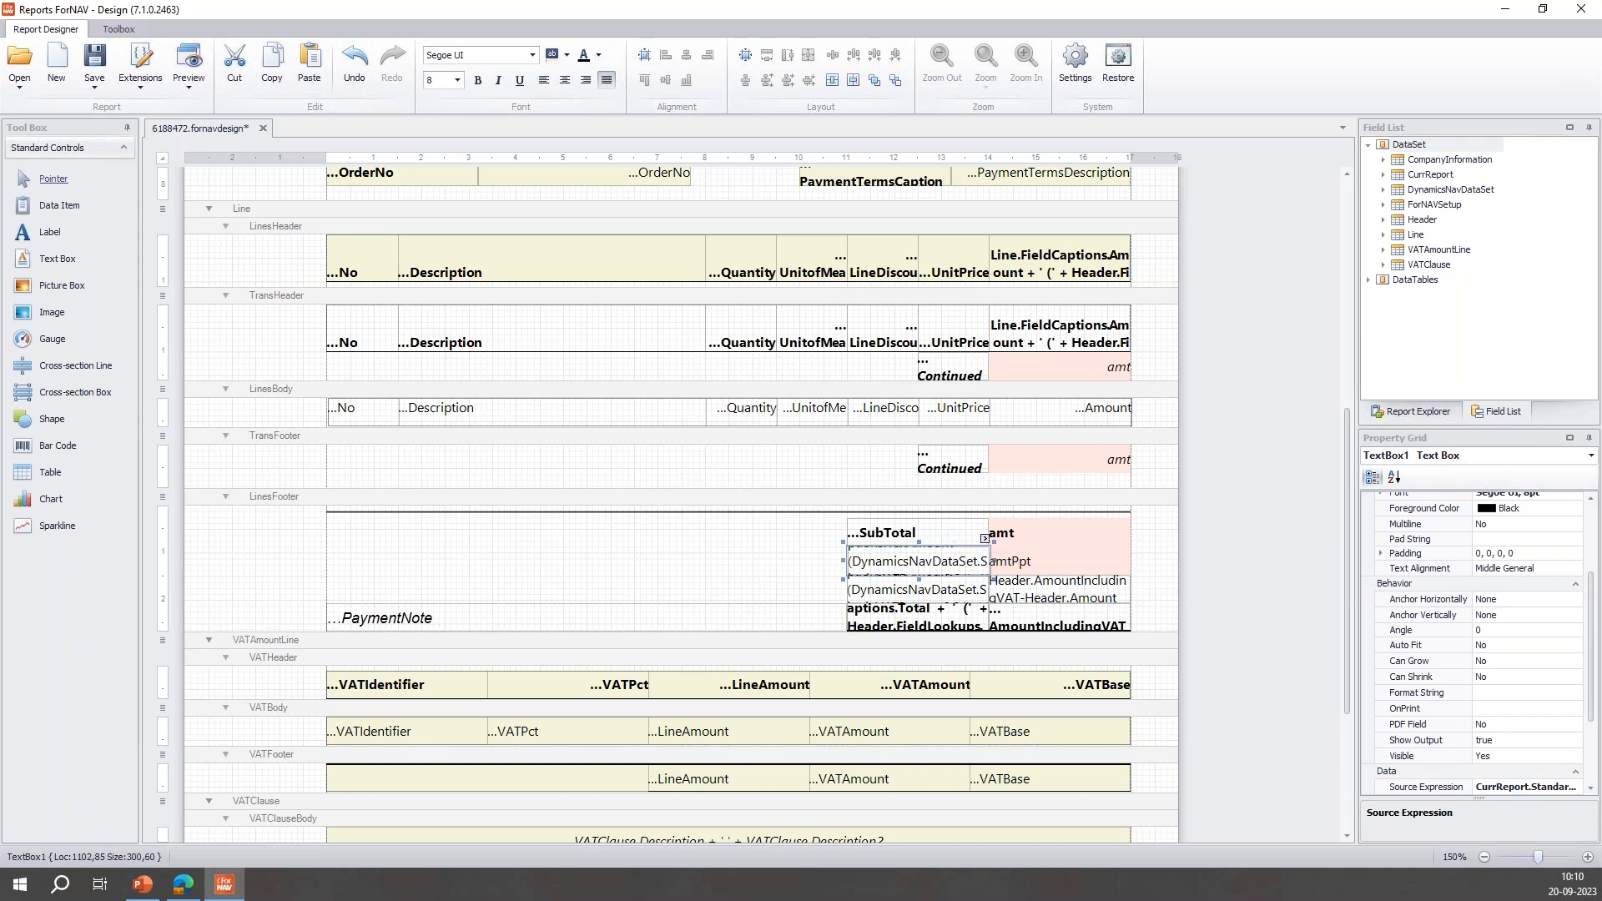
{"action": "left_click", "coordinate": [985, 539]}
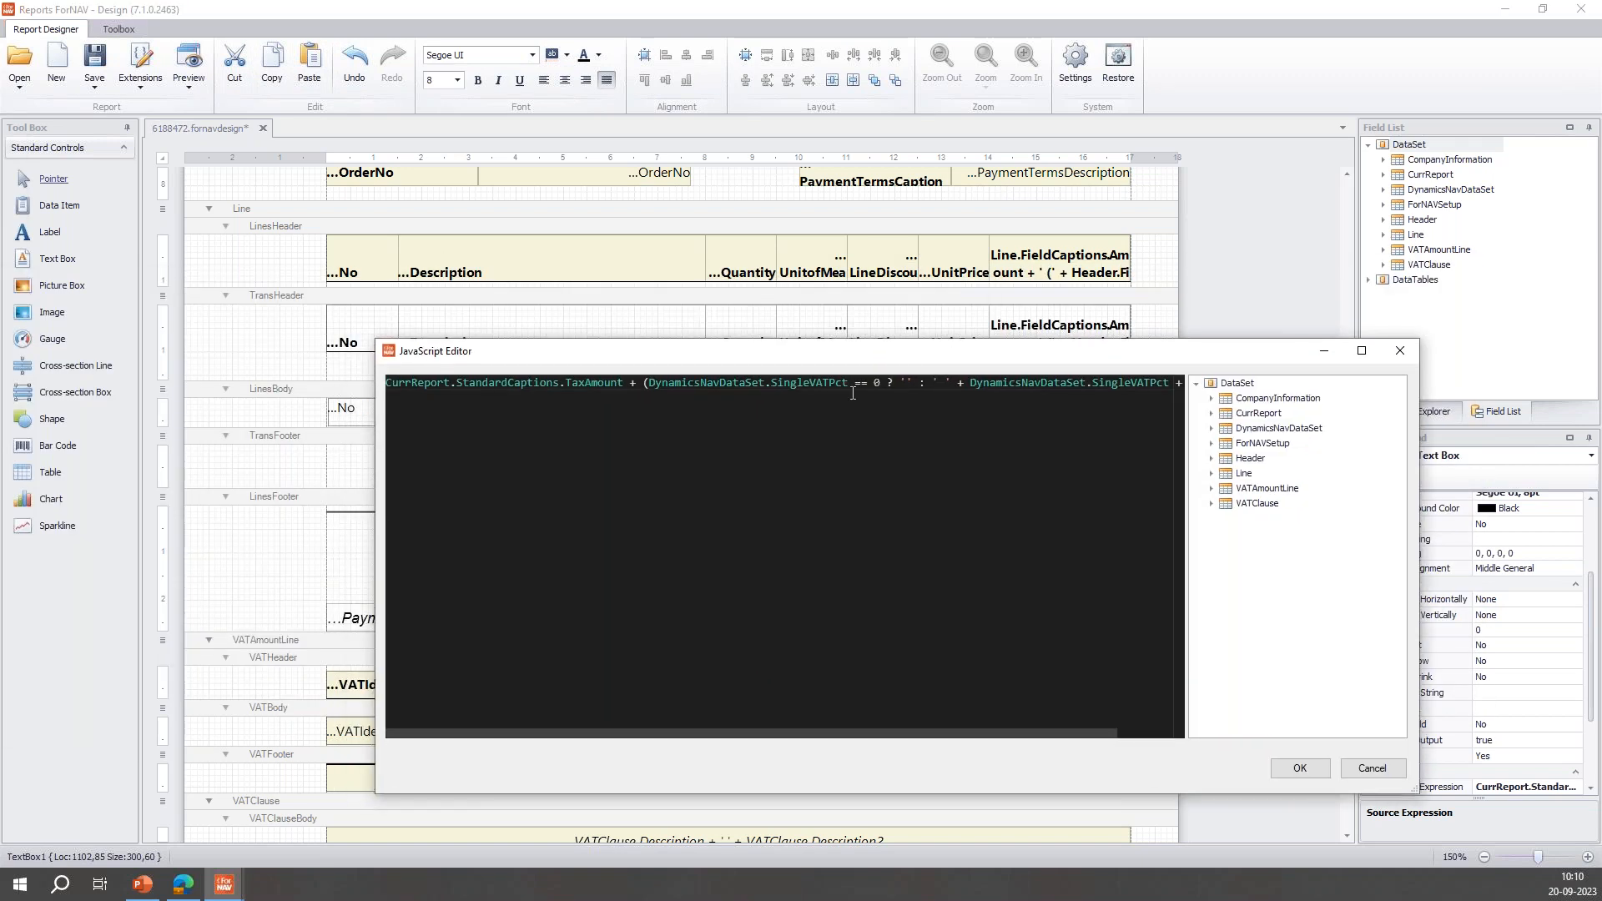
{"action": "left_click_drag", "start_coordinate": [821, 383], "coordinate": [820, 480]}
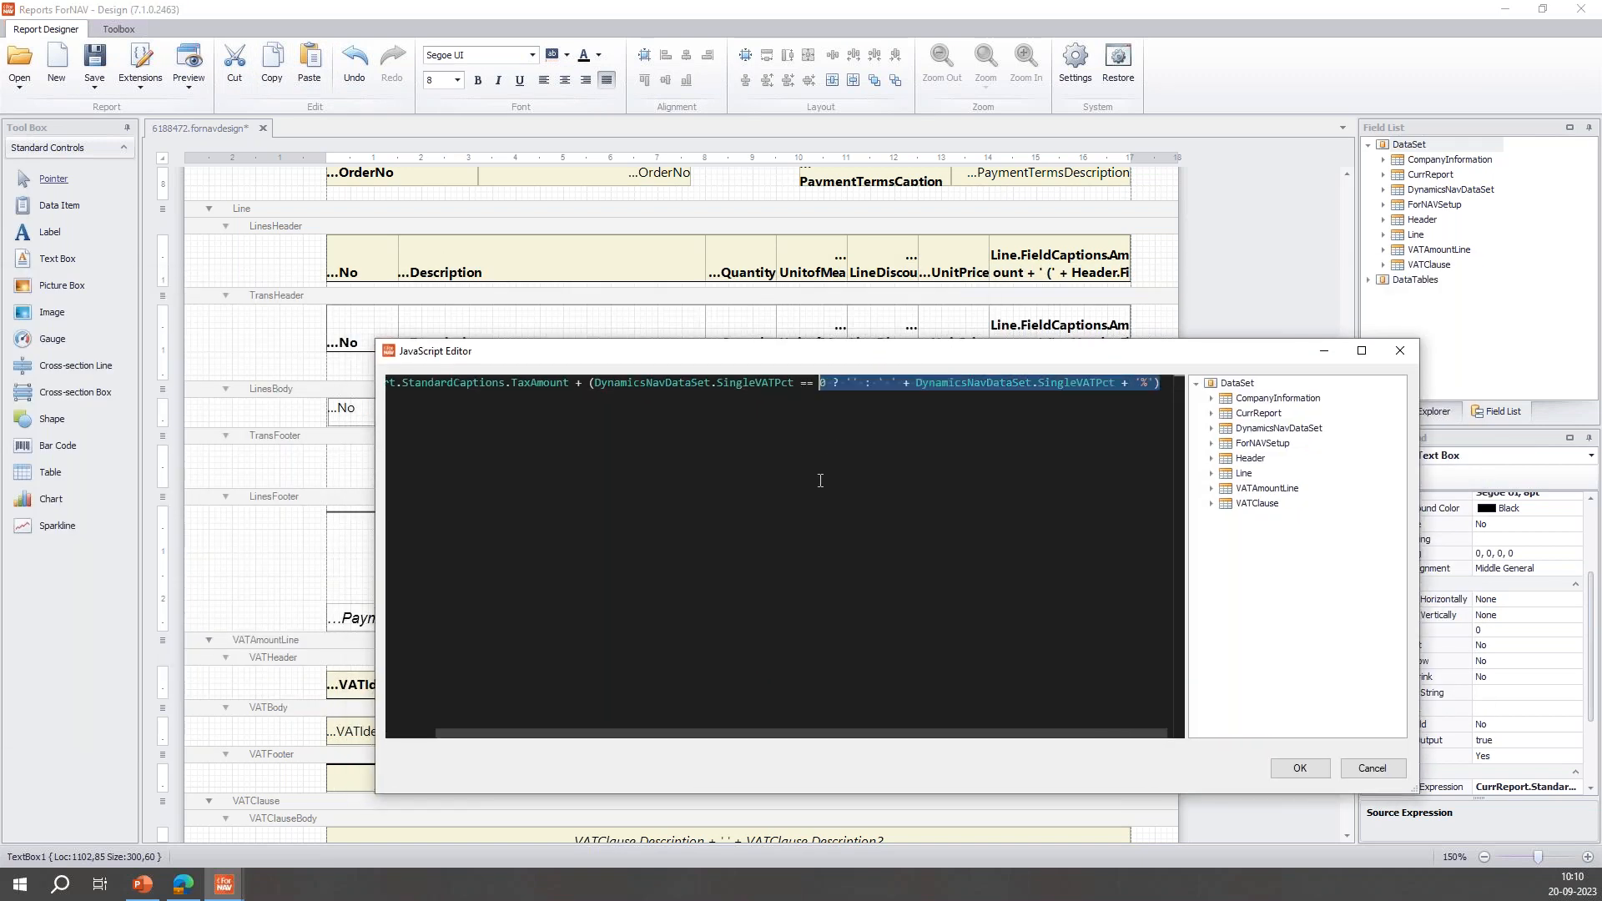
{"action": "key", "text": "ctrl+a"}
{"action": "key", "text": "Delete"}
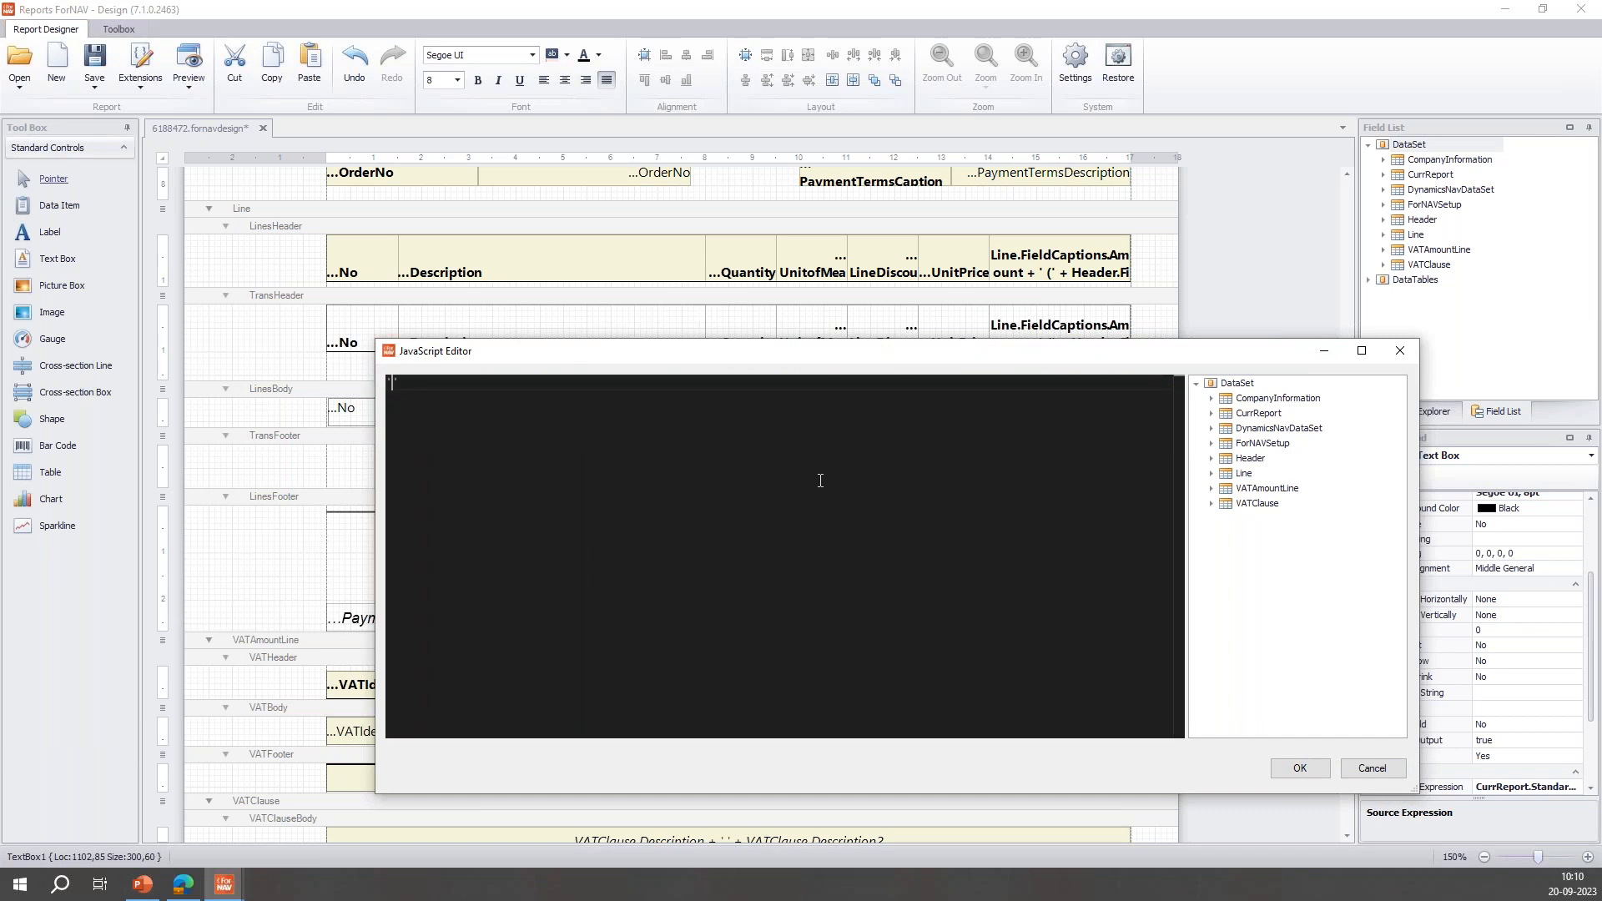
{"action": "type", "text": "'Prepaid amount"}
{"action": "left_click", "coordinate": [1301, 769]}
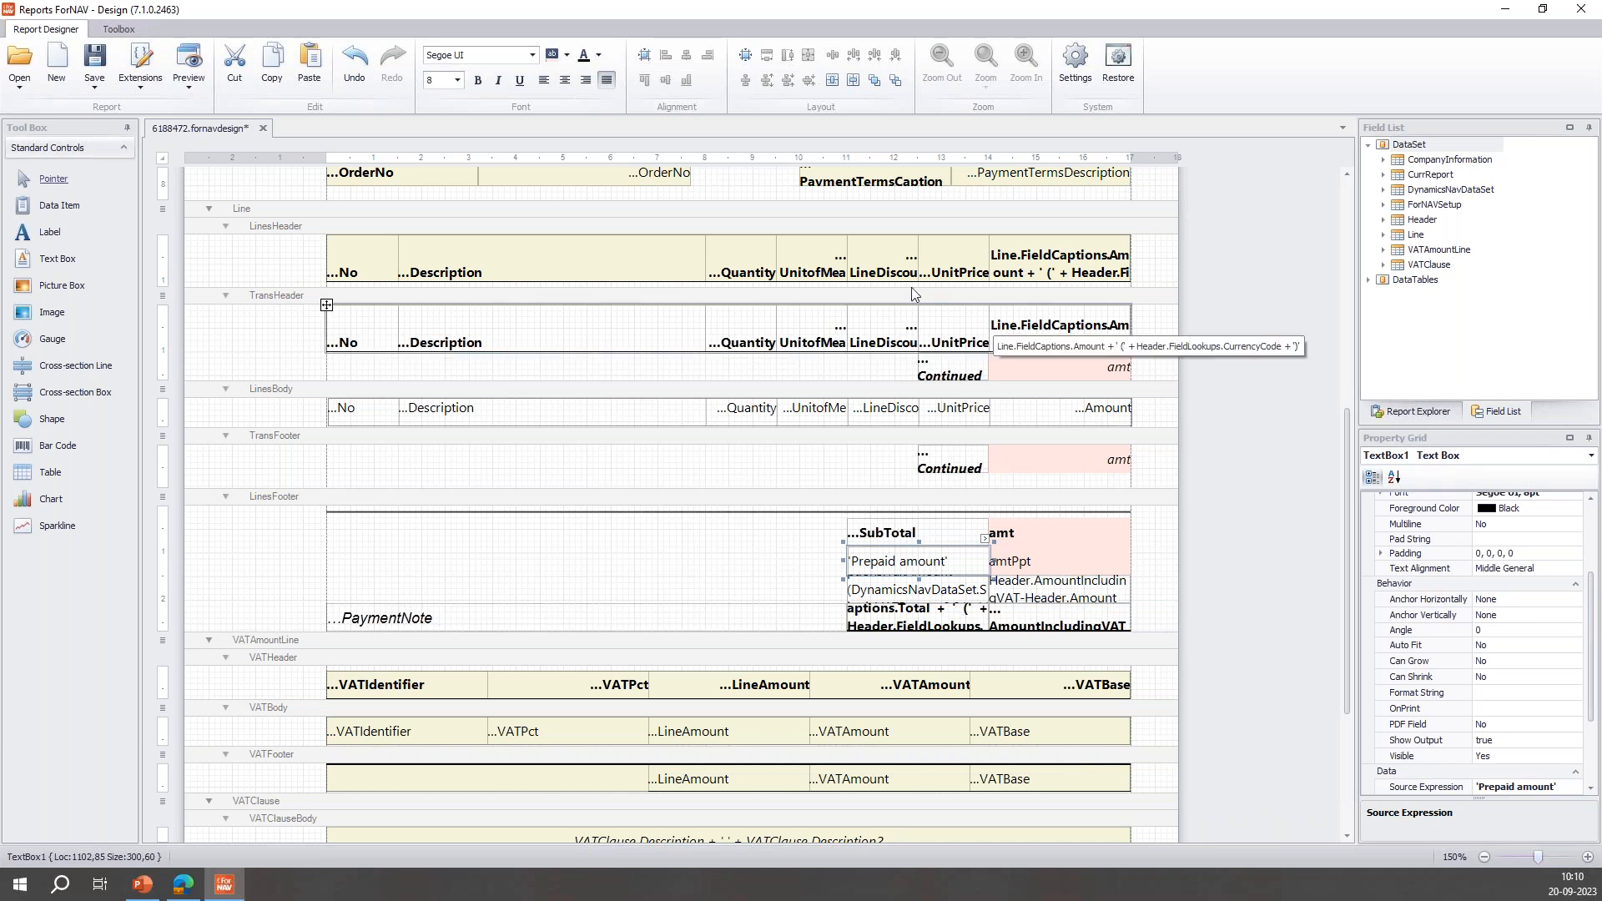
- Save the report as a custom layout on the server and activate it, then switch to Business Central and close the old invoice preview
{"action": "left_click", "coordinate": [101, 87]}
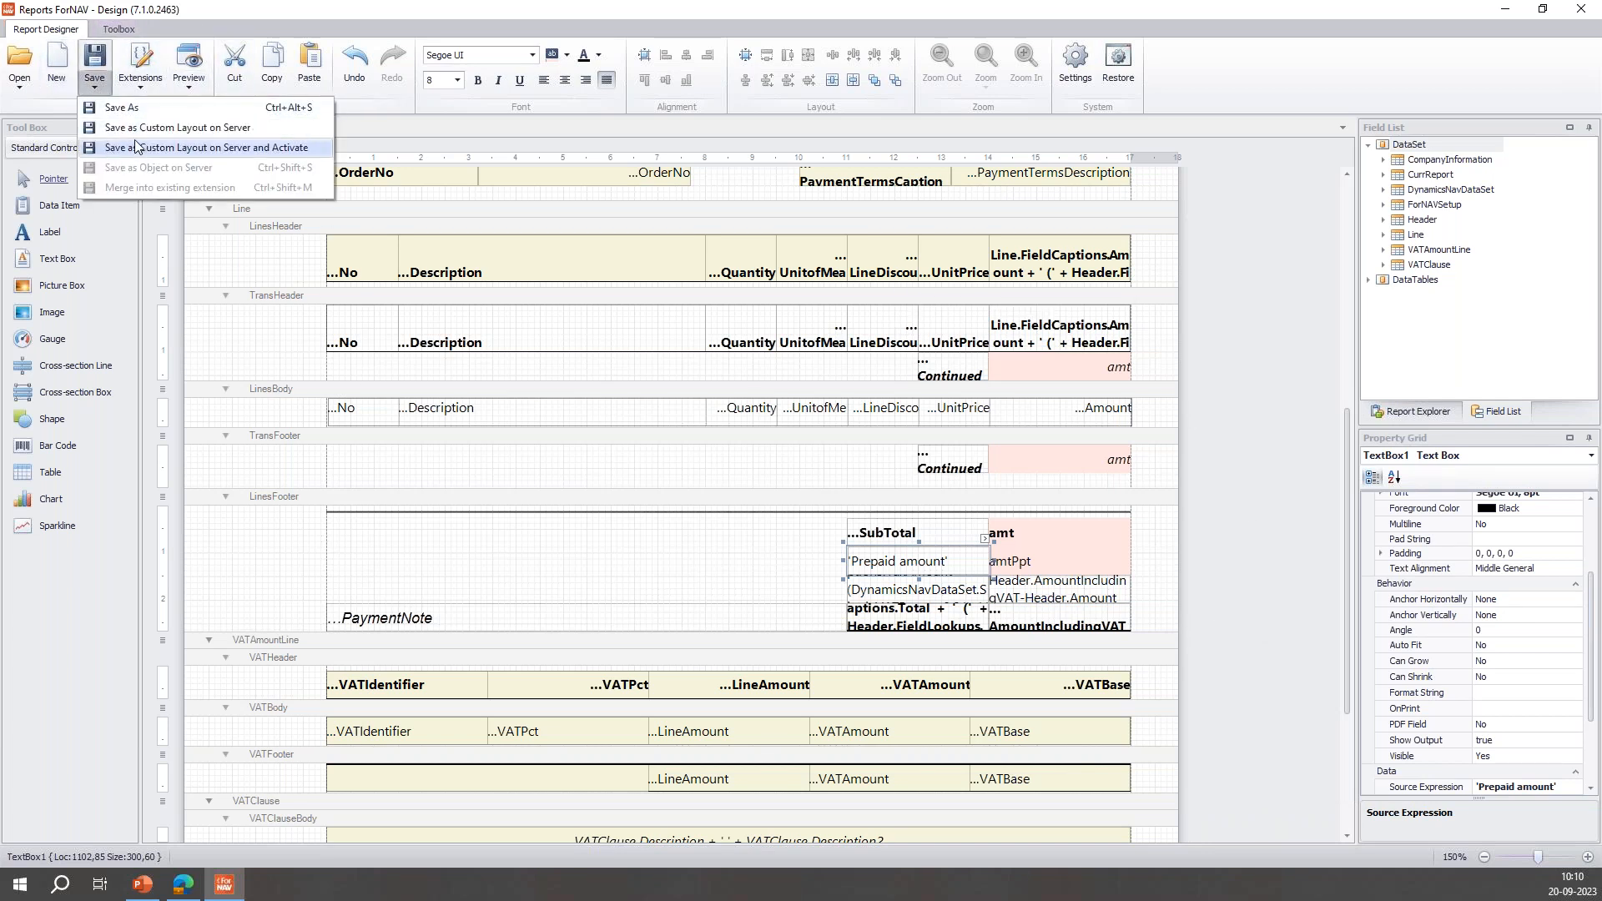
{"action": "left_click", "coordinate": [135, 140]}
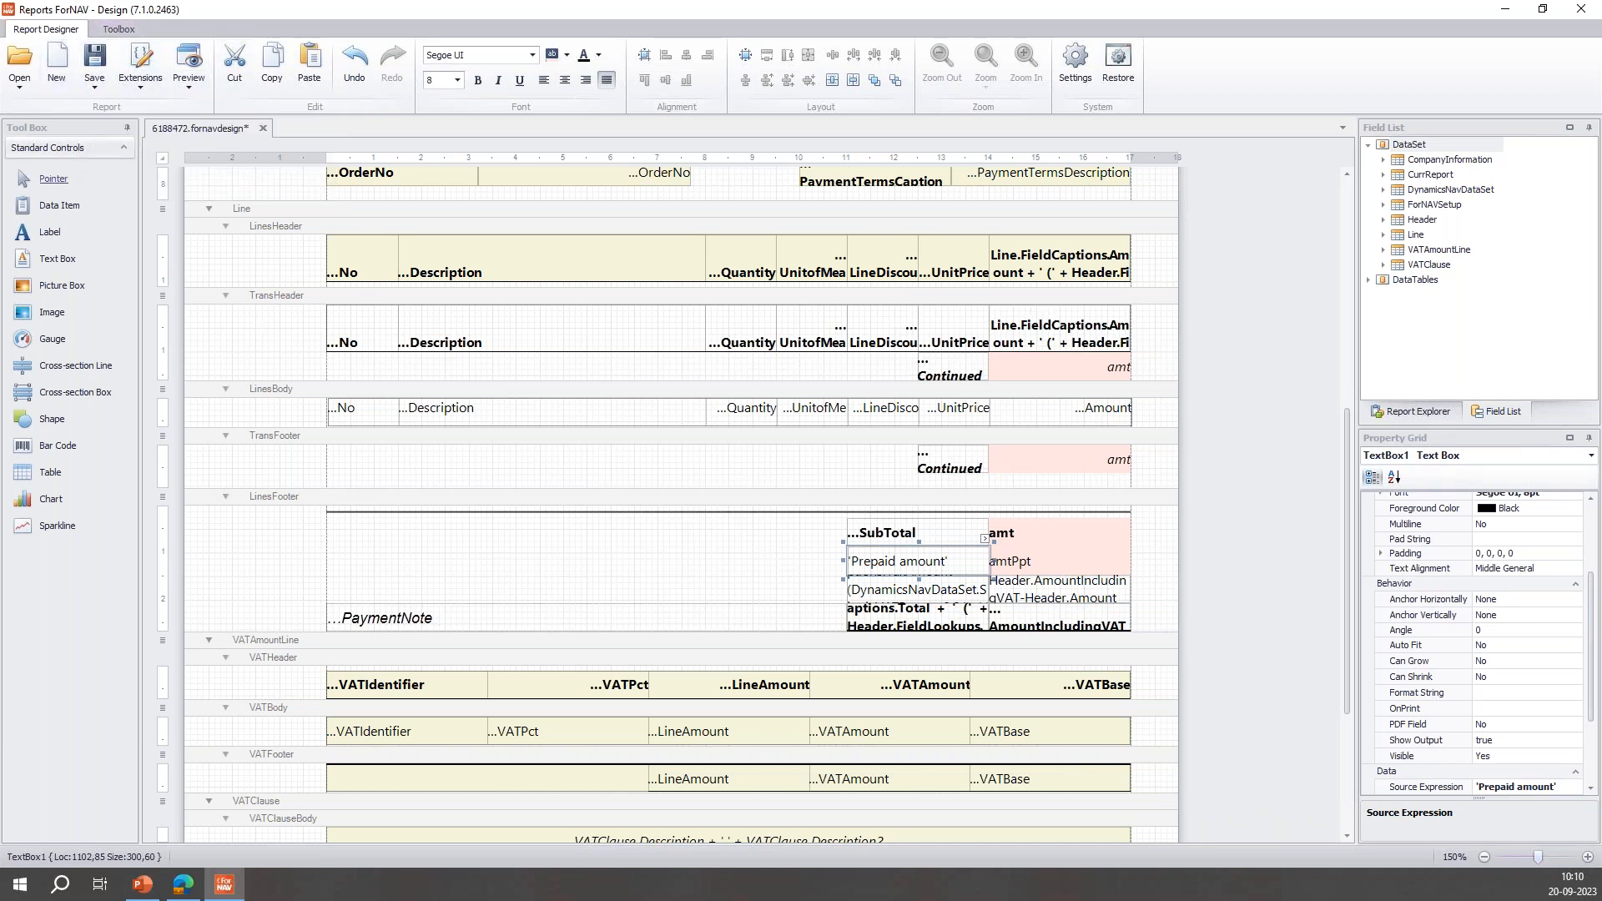
{"action": "left_click", "coordinate": [177, 887]}
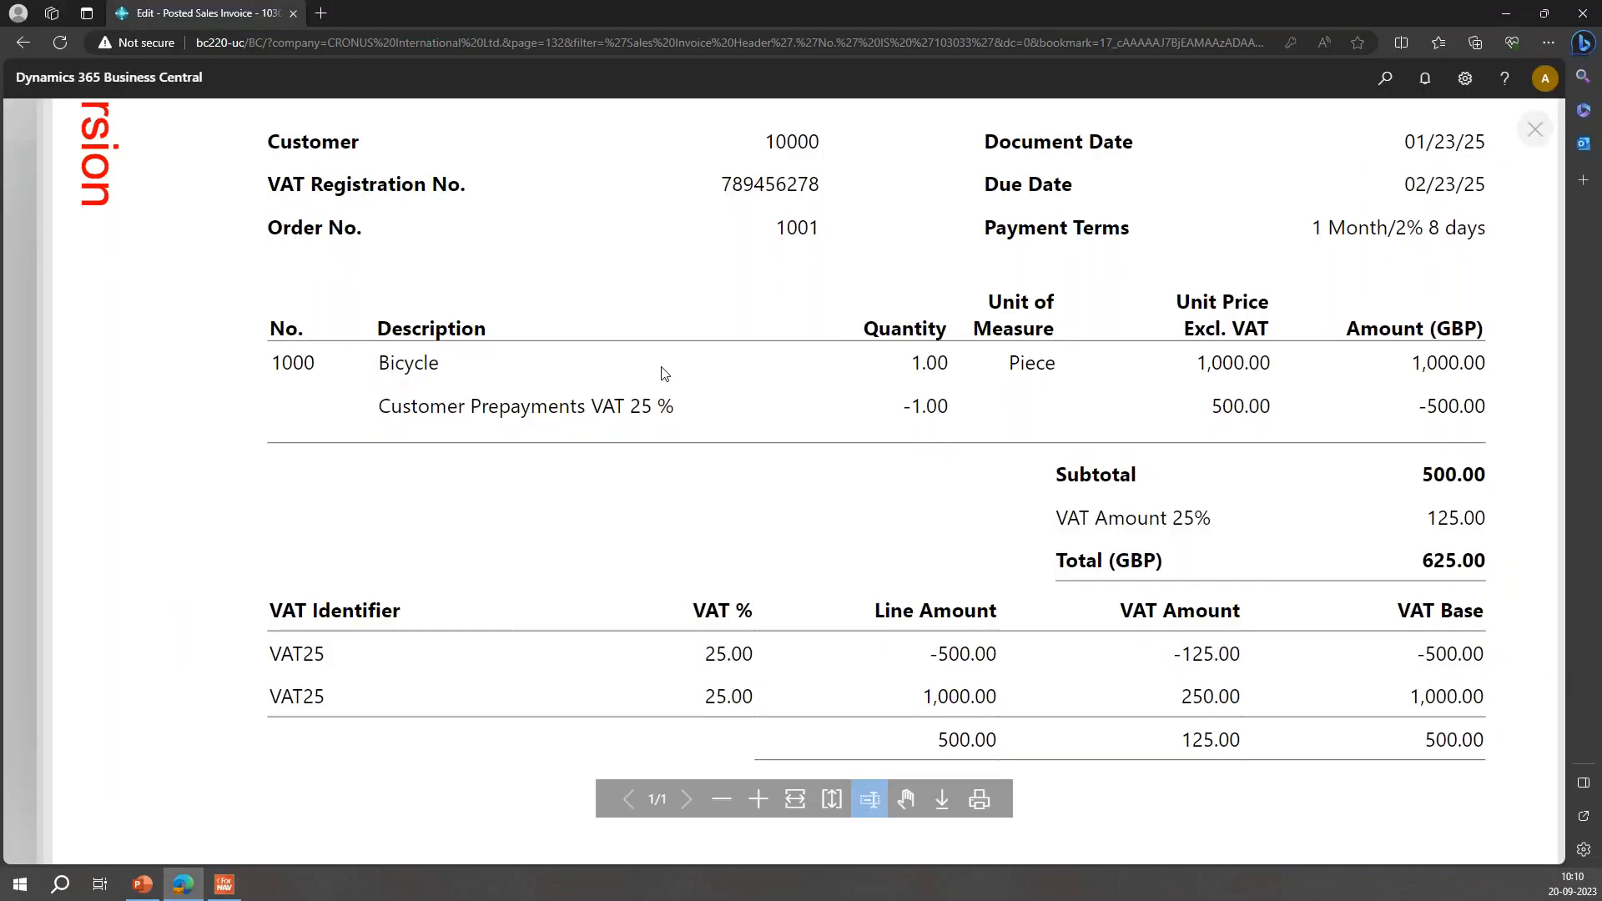
{"action": "left_click", "coordinate": [1535, 129]}
{"action": "key", "text": "Escape"}
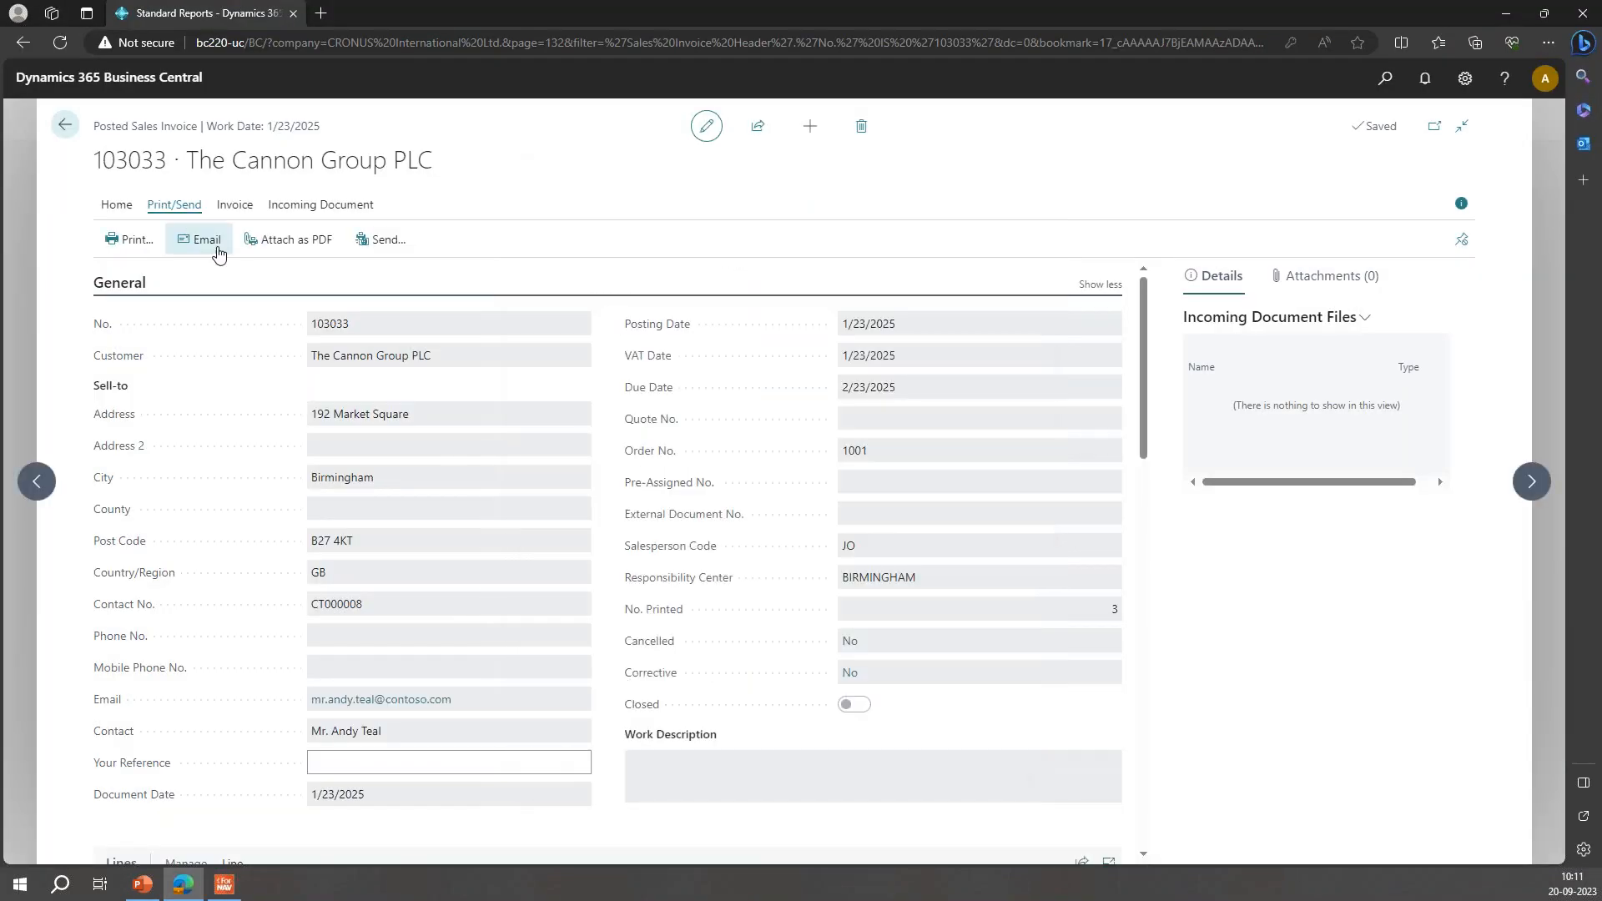
- Preview the posted sales invoice again and examine its lines, subtotal, prepaid amount and total at page width
{"action": "left_click", "coordinate": [131, 239]}
{"action": "left_click", "coordinate": [900, 750]}
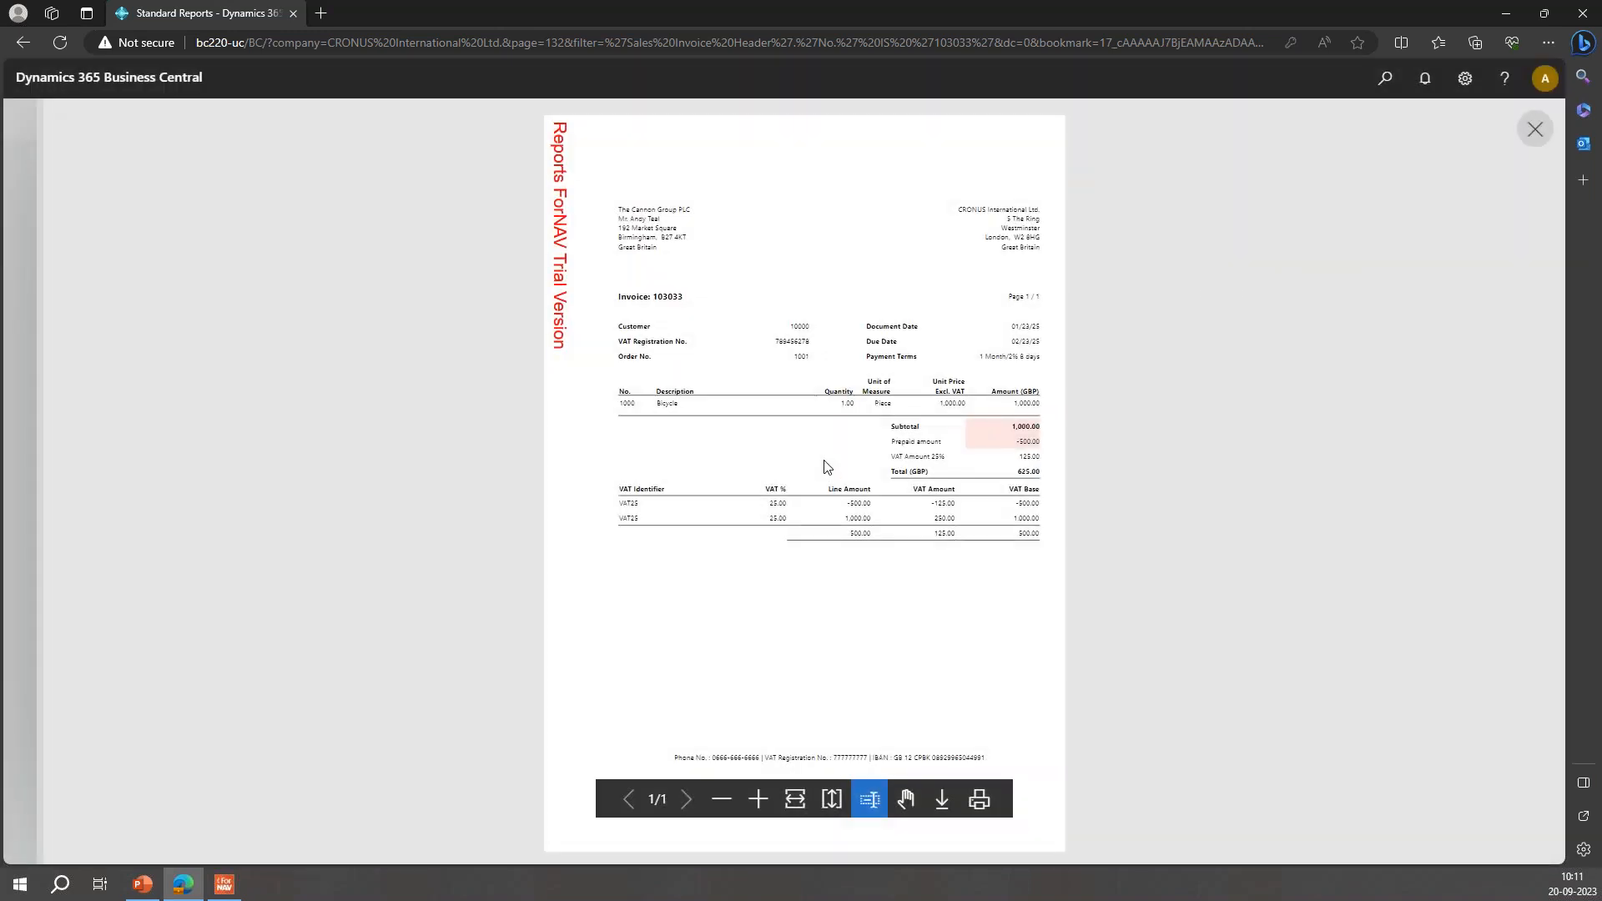
{"action": "left_click", "coordinate": [794, 799]}
{"action": "scroll", "coordinate": [1216, 547], "scroll_direction": "down", "scroll_amount": 6}
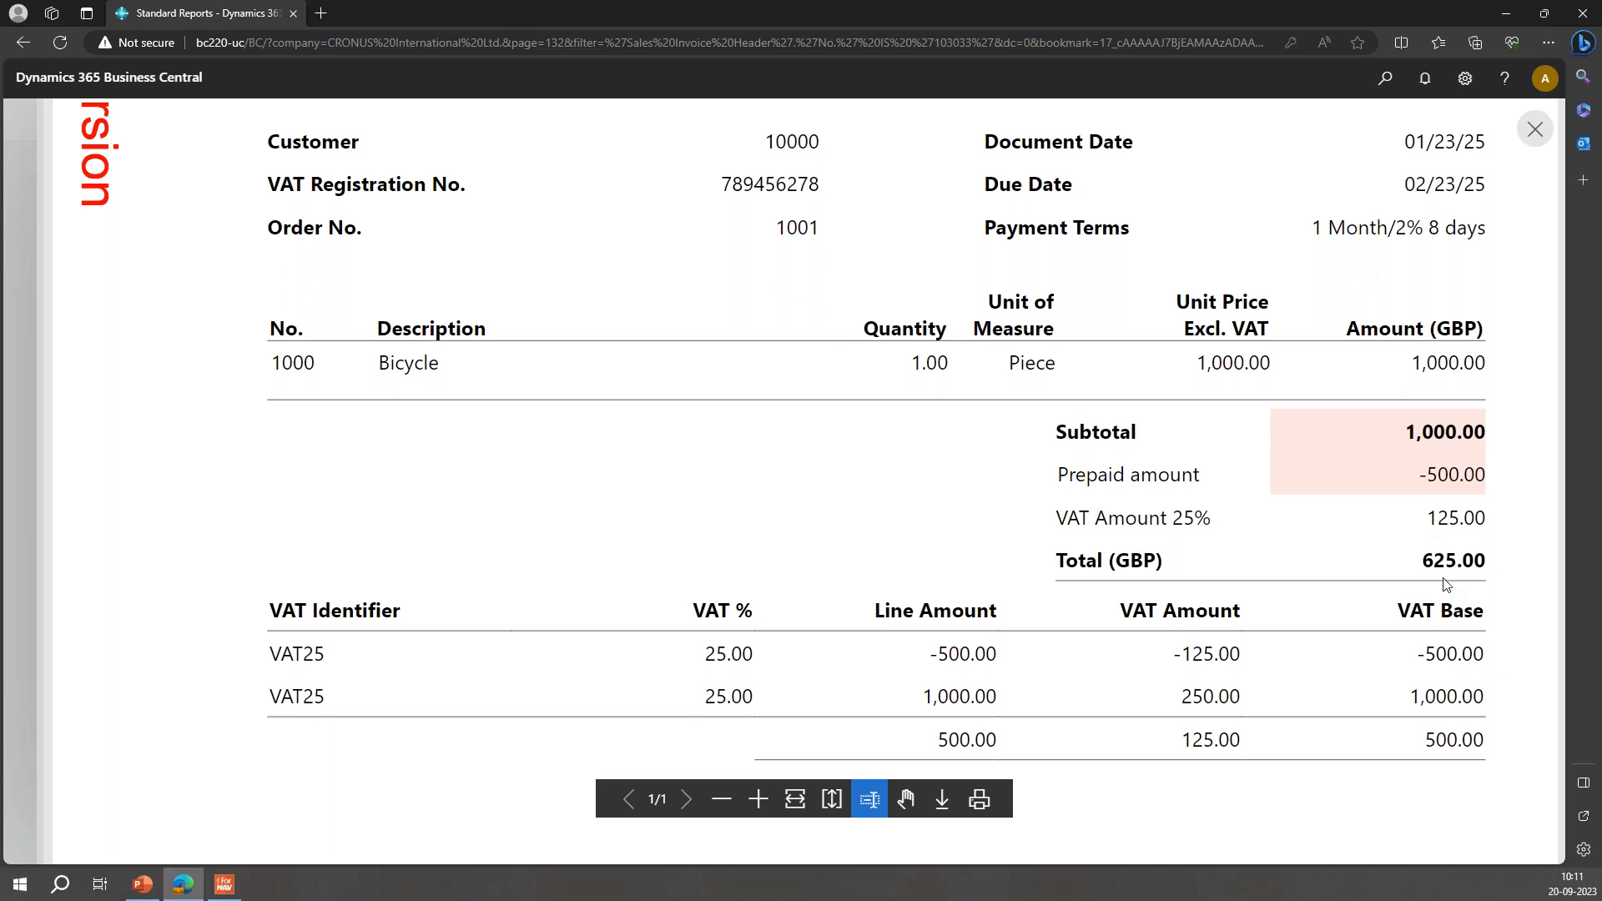
{"action": "left_click", "coordinate": [1535, 129]}
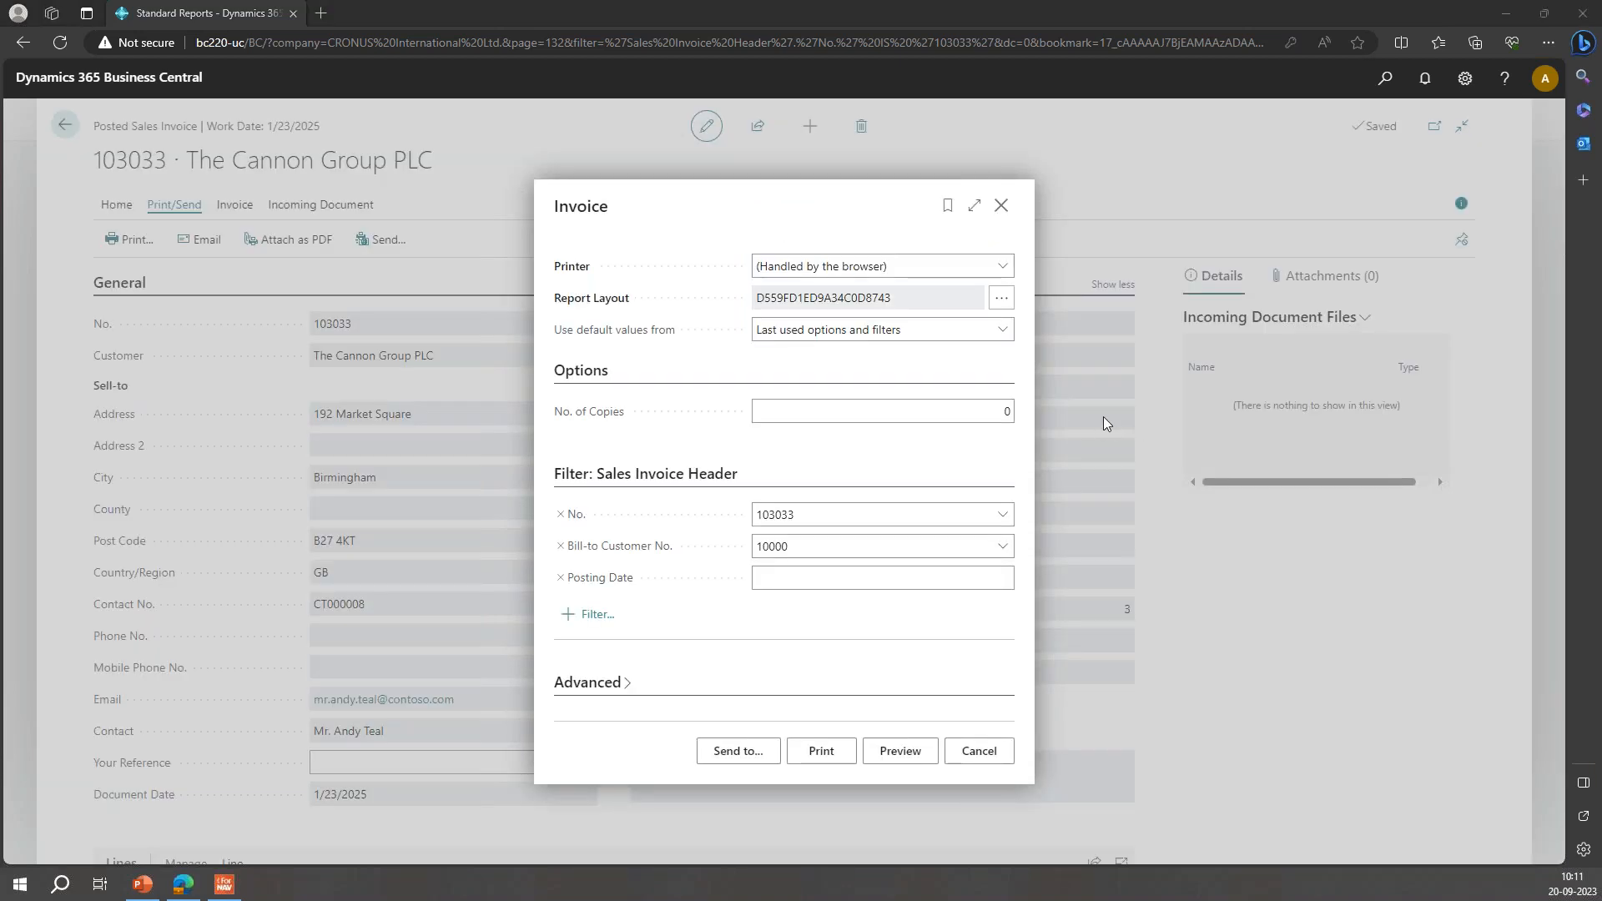
- Switch back to the ForNAV designer and draw a text box about 1065 by 141 in LinesFooter, beside the subtotal rows and above the payment note
{"action": "key", "text": "alt+Tab"}
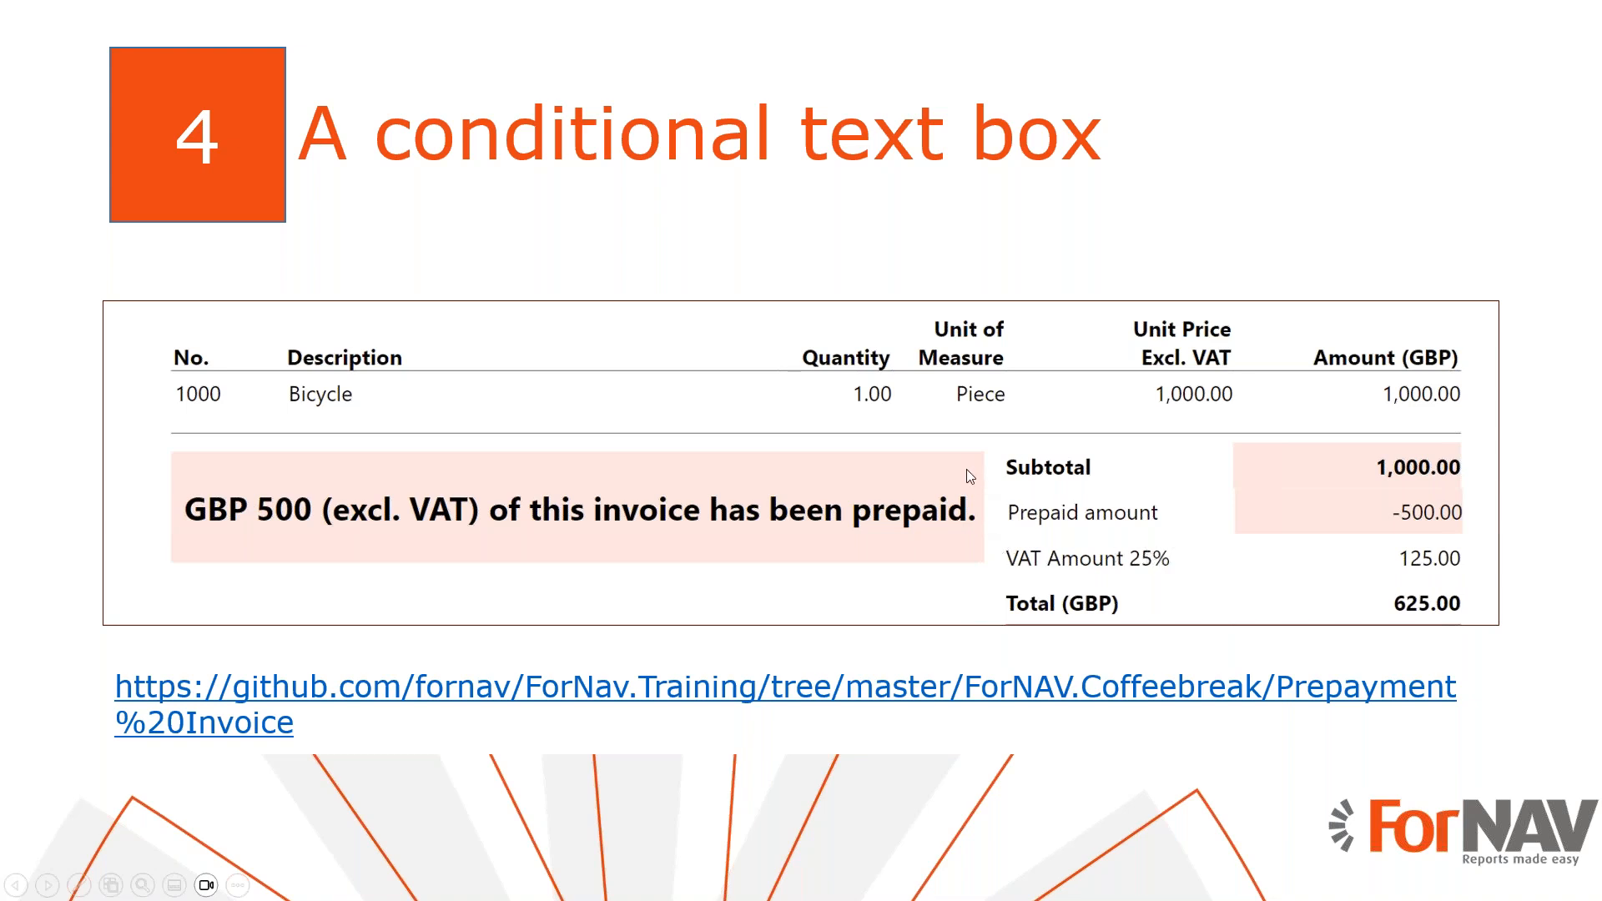
{"action": "key", "text": "alt+Tab"}
{"action": "left_click_drag", "start_coordinate": [57, 260], "coordinate": [834, 597]}
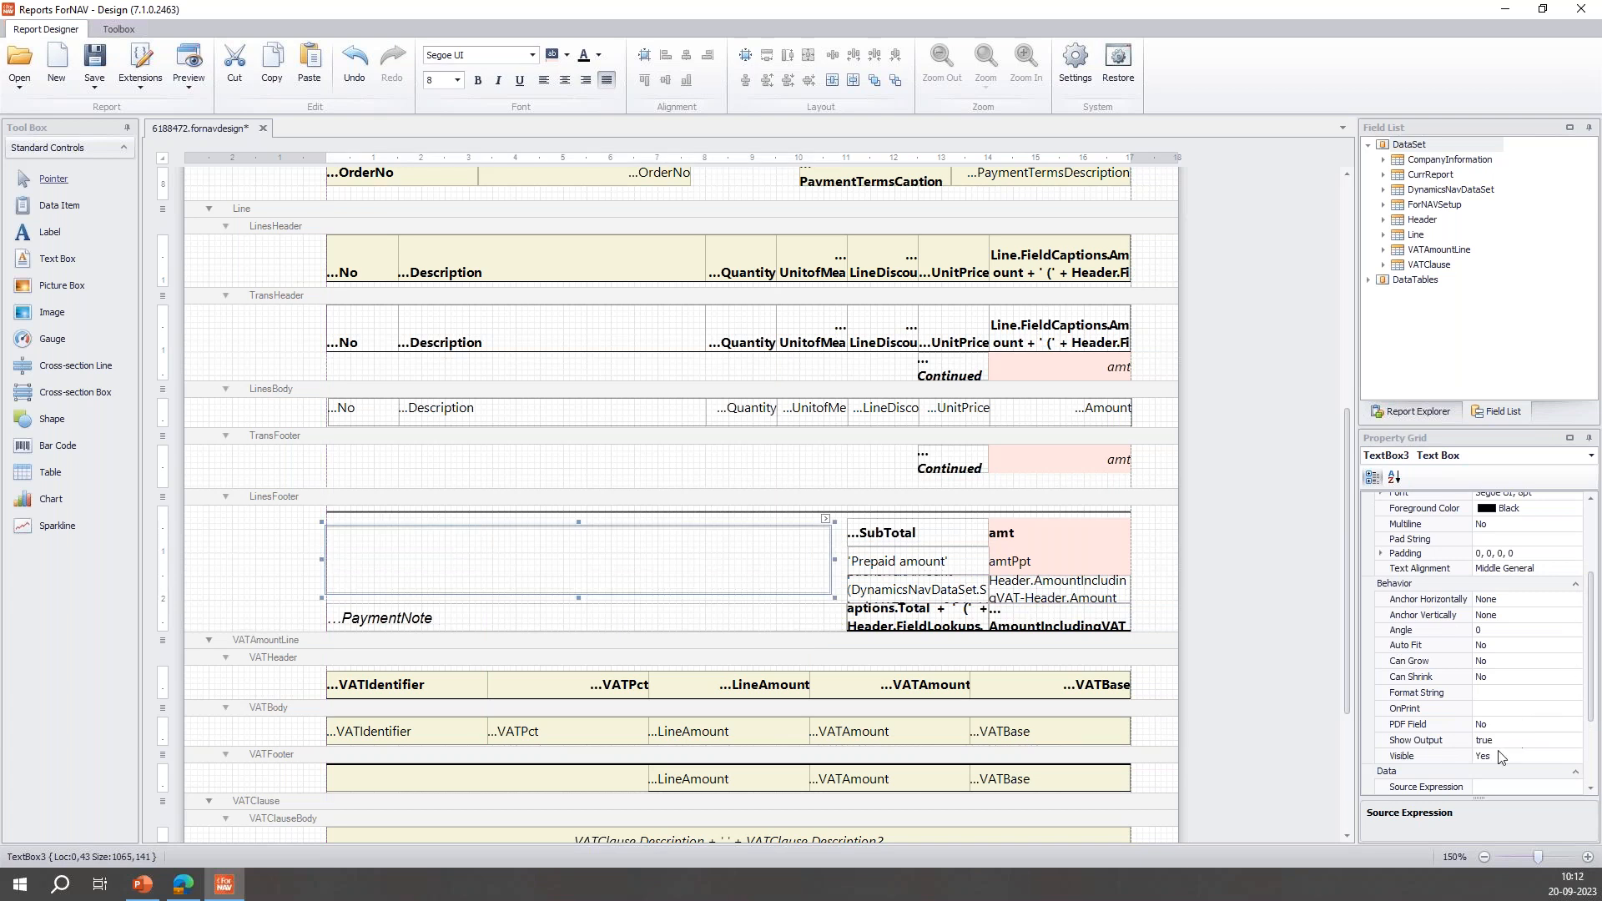
- Set the new text box's Source Expression to Header.FieldLookups.CurrencyCode + ' ' + -amtPpt + ' (excl. VAT) of this invoice has been prepaid.'
{"action": "scroll", "coordinate": [1500, 757], "scroll_direction": "down", "scroll_amount": 3}
{"action": "left_click", "coordinate": [1534, 670]}
{"action": "left_click", "coordinate": [1575, 670]}
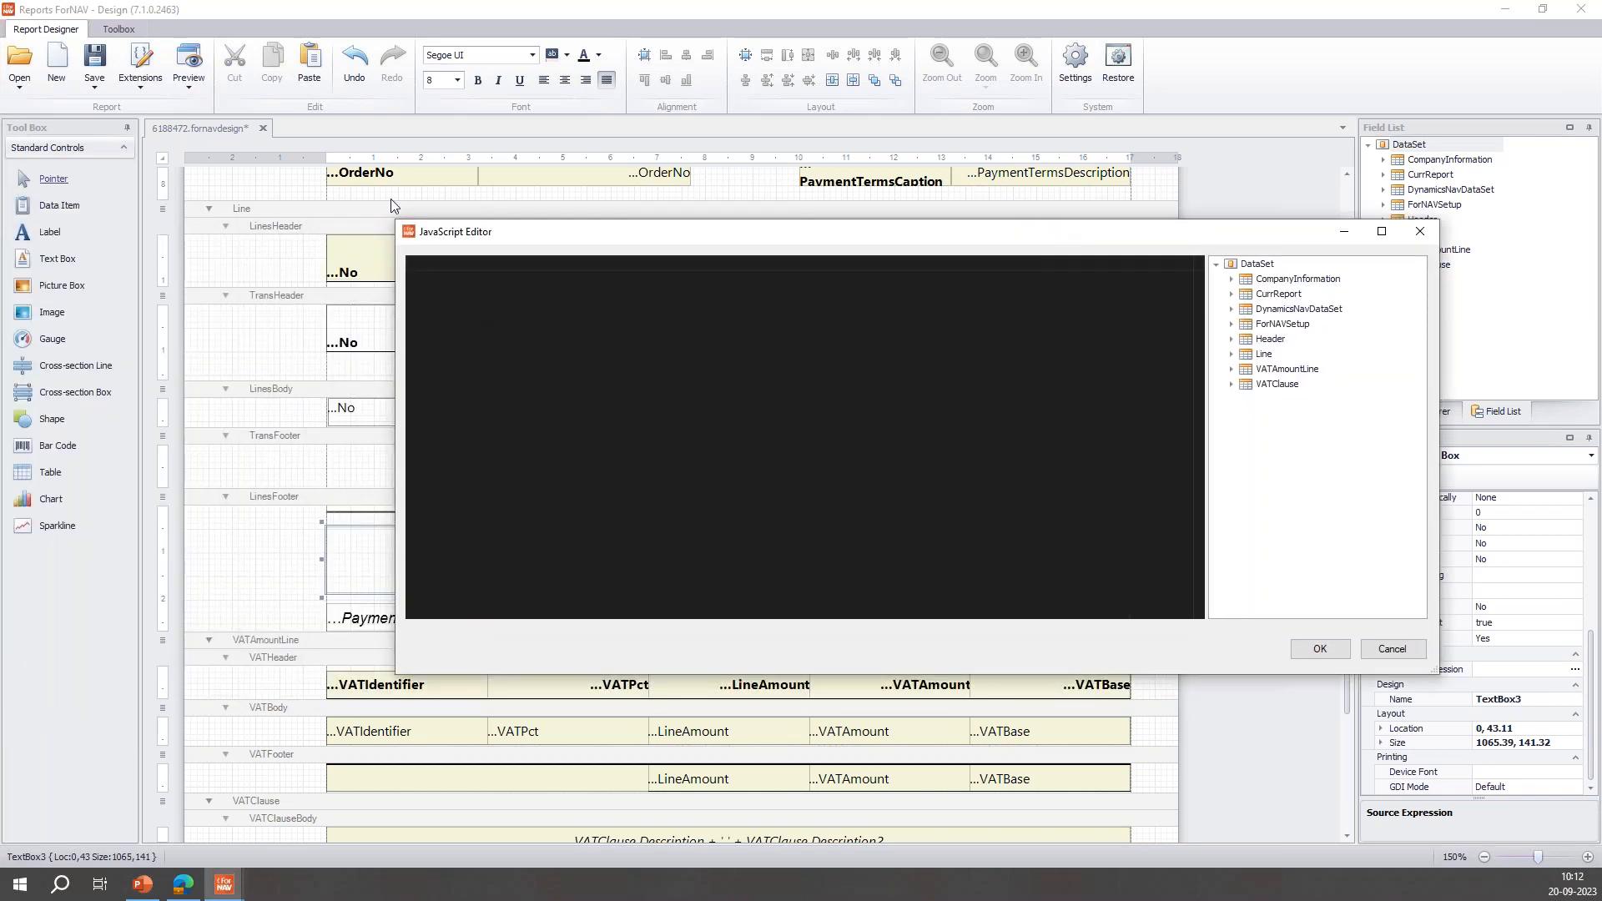
{"action": "key", "text": "alt+Tab"}
{"action": "left_click", "coordinate": [938, 386]}
{"action": "type", "text": "Header.FieldLookups.CurrencyCode + ' ' + amtPpt + ' (excl. VAT) of this invoice has been prepaid.'"}
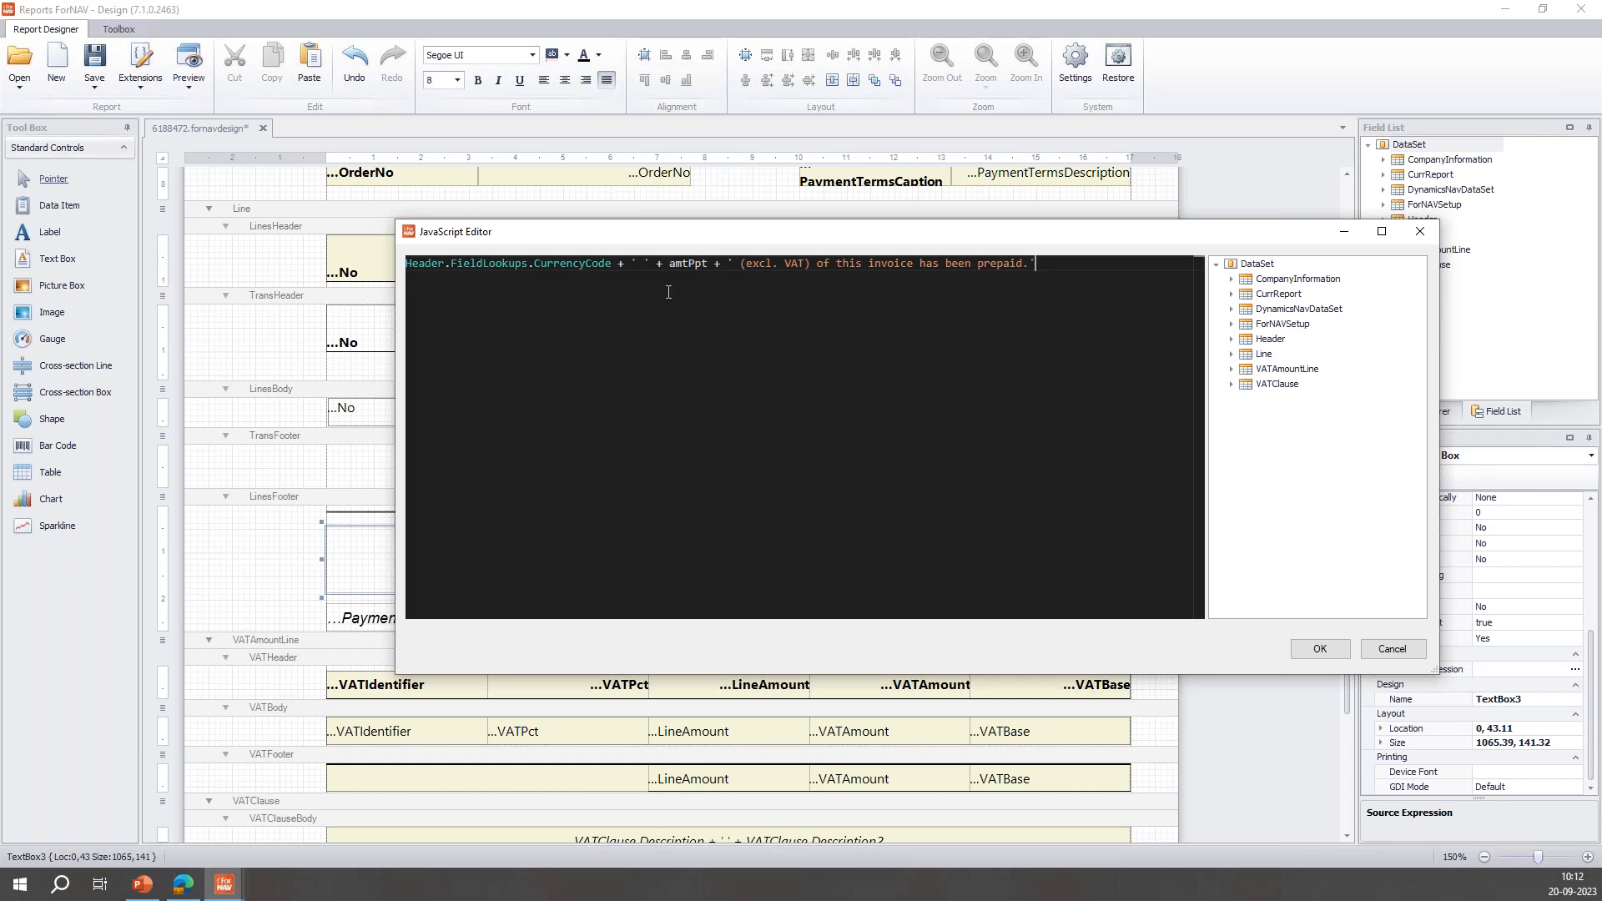
{"action": "mouse_move", "coordinate": [699, 264]}
{"action": "left_click", "coordinate": [670, 264]}
{"action": "type", "text": "-"}
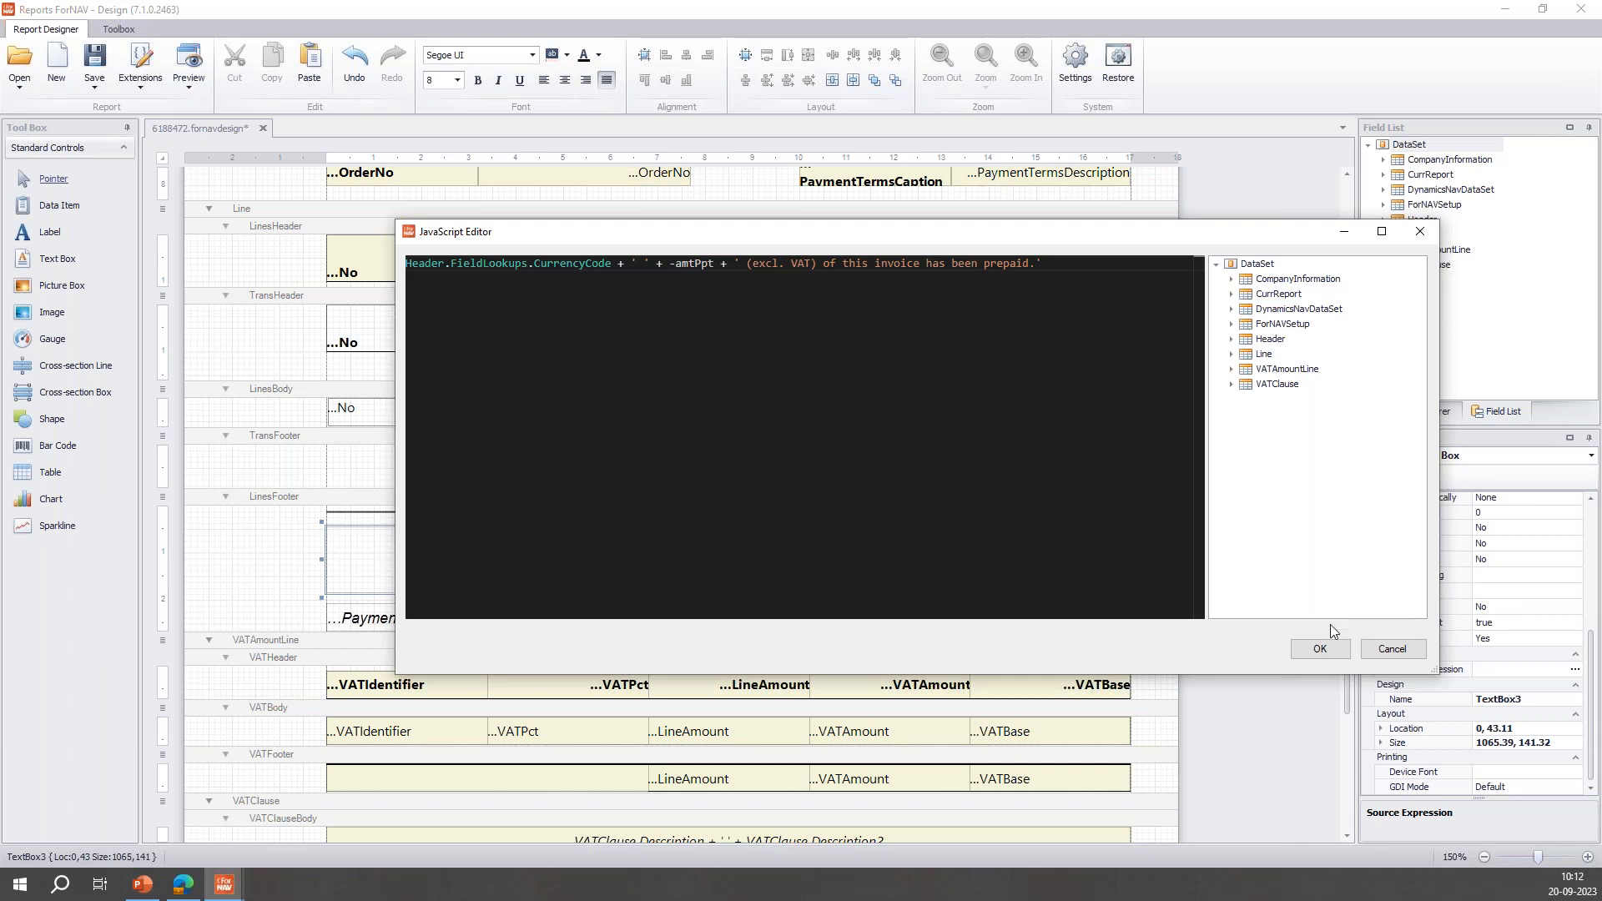
{"action": "left_click", "coordinate": [1316, 648]}
- Set the Show Output expression of the prepaid message text box to hasPpt
{"action": "left_click", "coordinate": [1531, 627]}
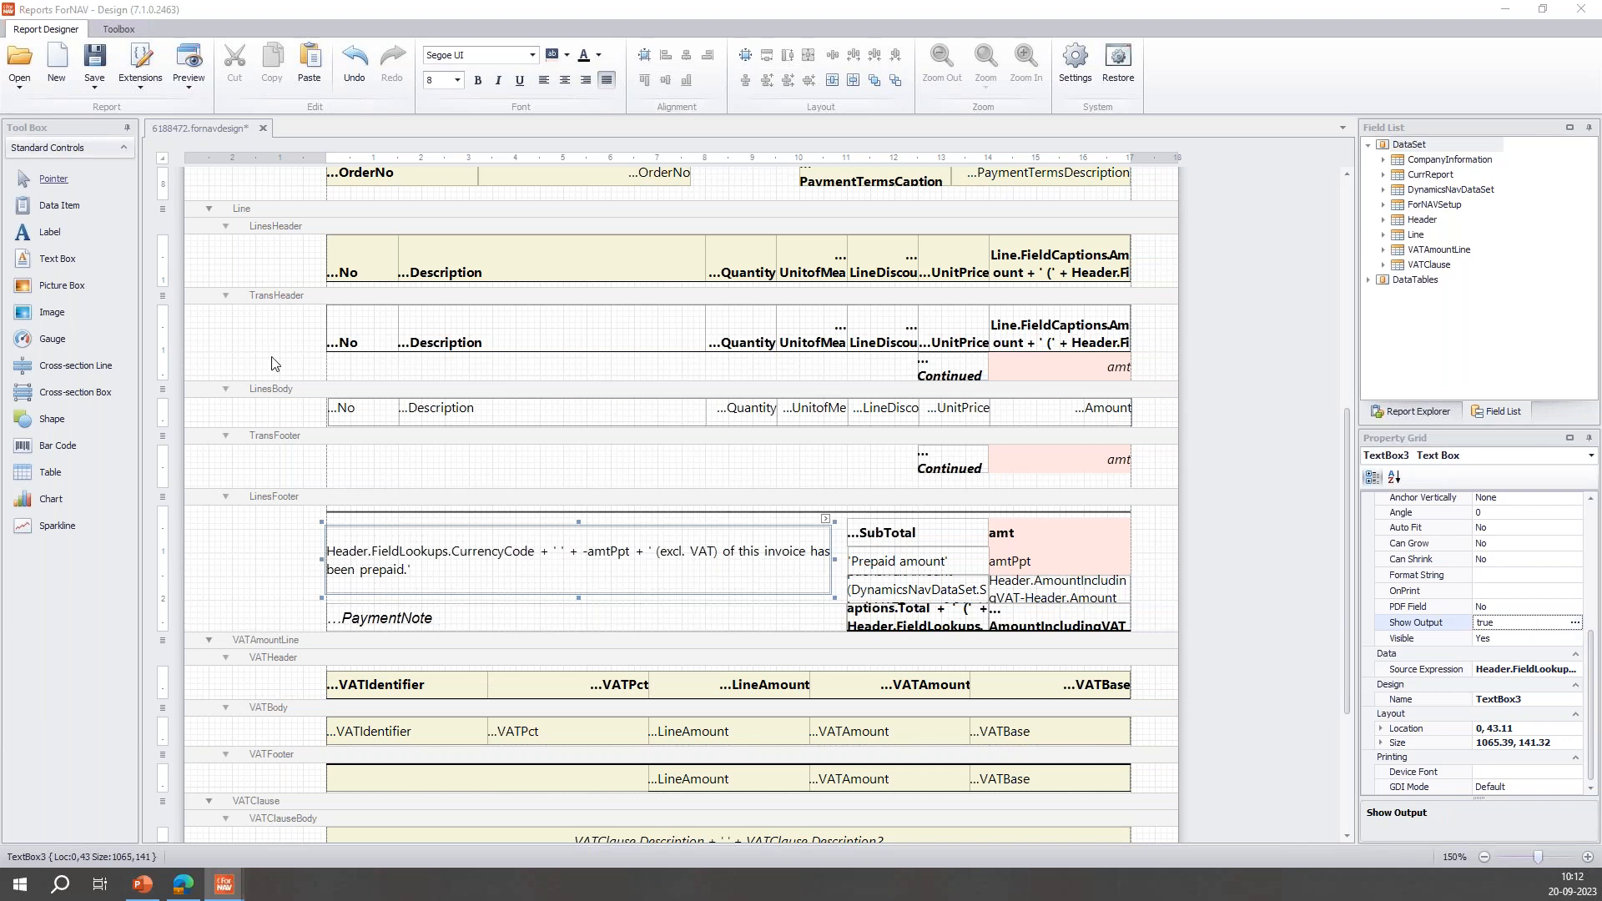
{"action": "left_click_drag", "start_coordinate": [638, 321], "coordinate": [894, 272]}
{"action": "double_click", "coordinate": [676, 309]}
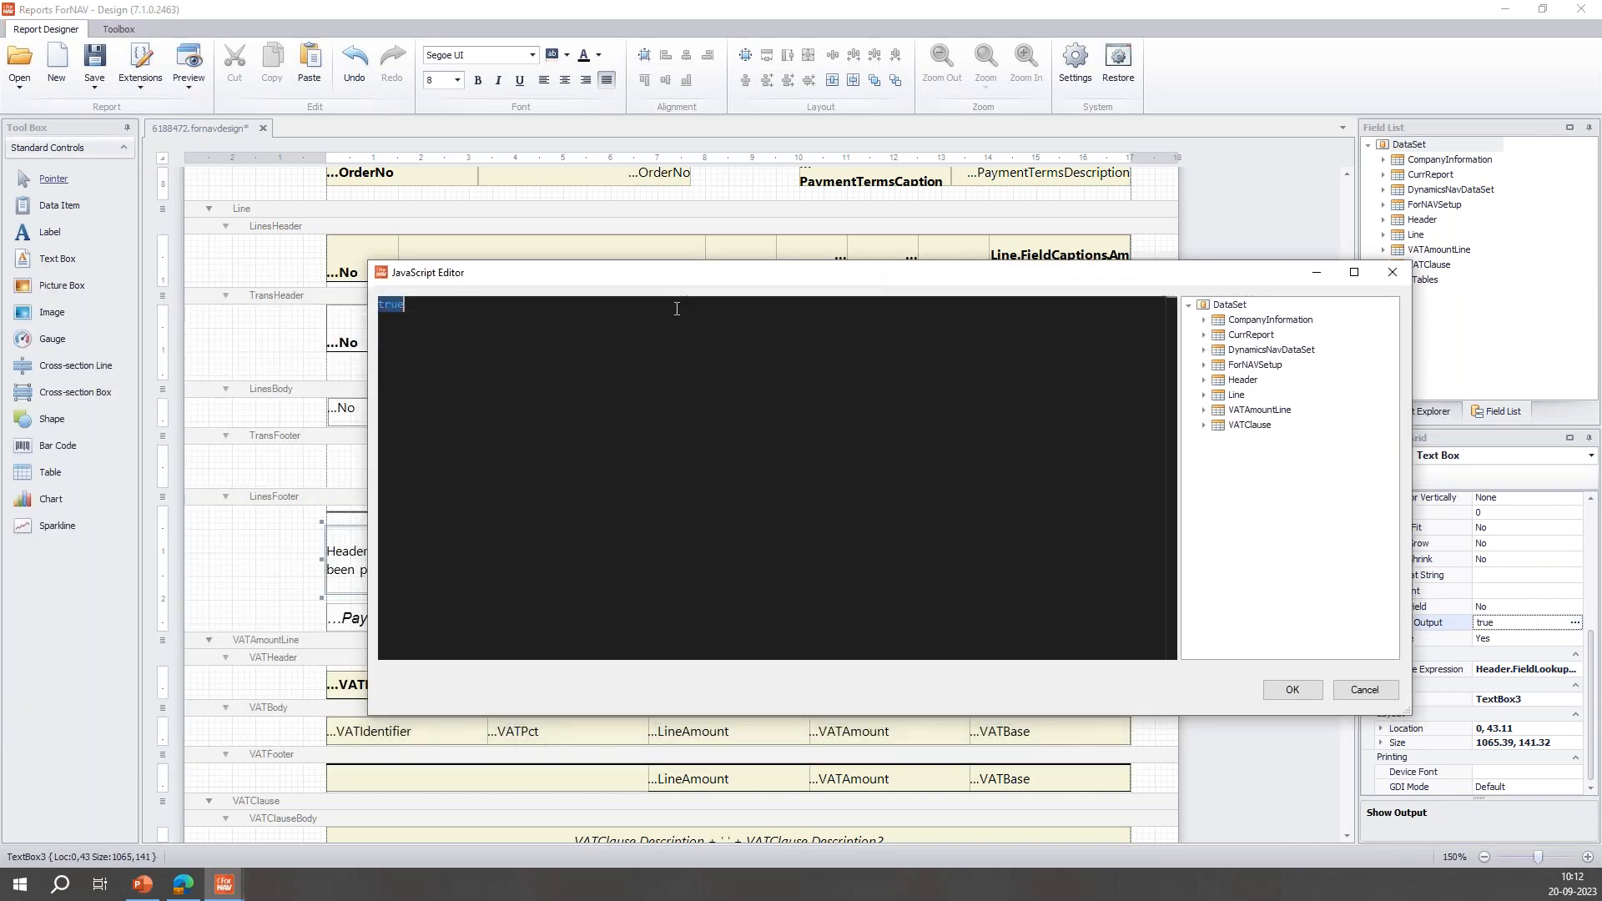
{"action": "type", "text": "hasPp"}
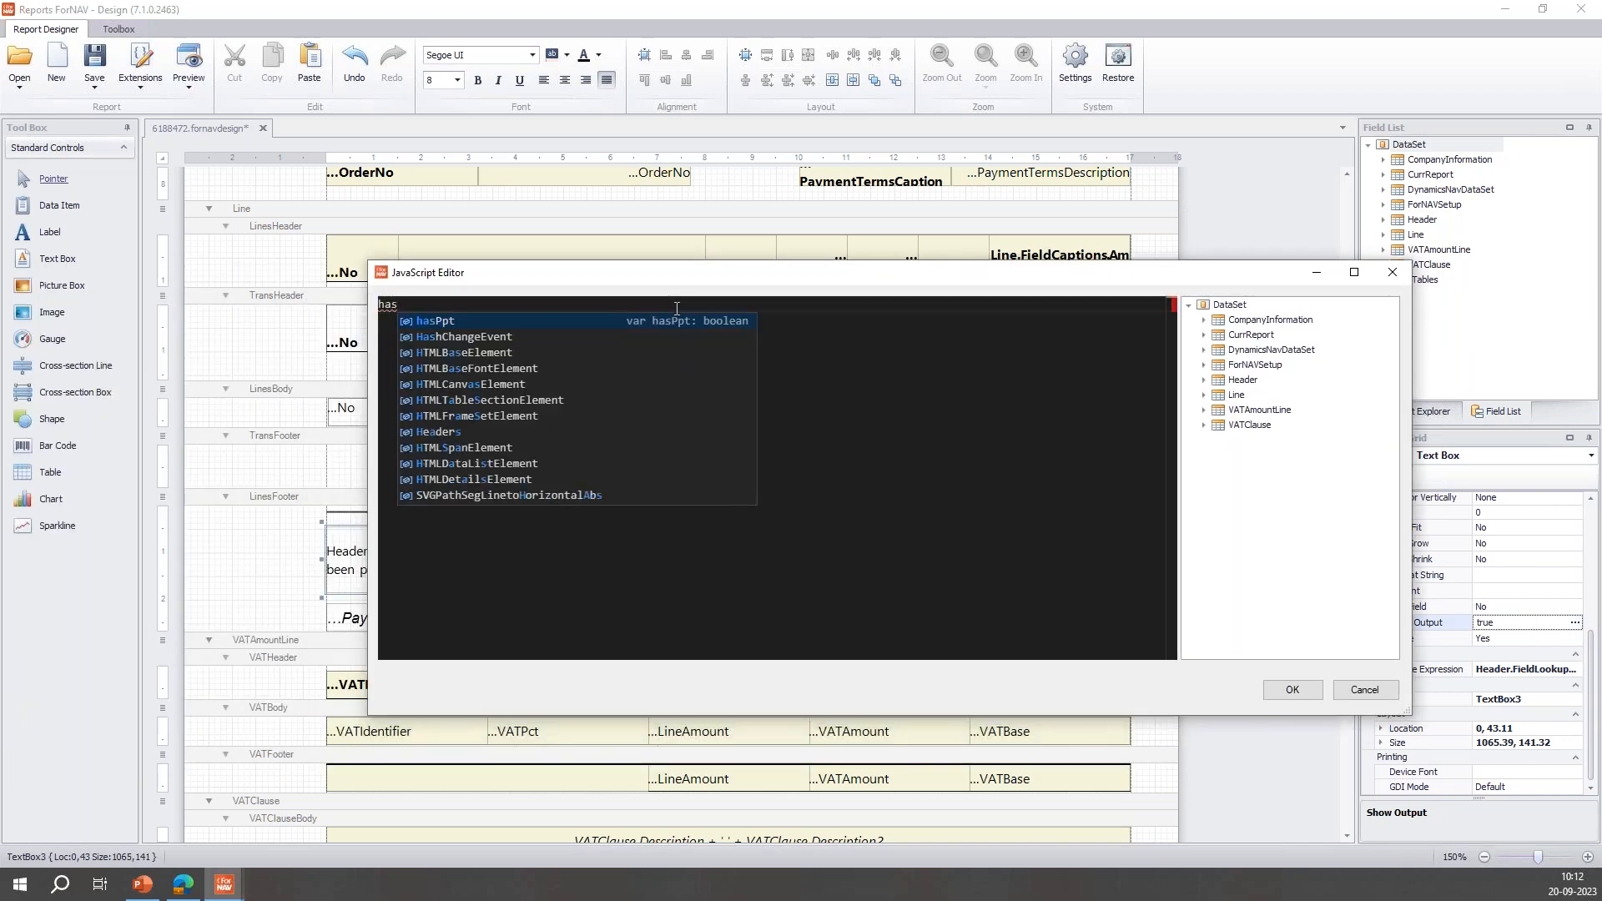
{"action": "type", "text": "t"}
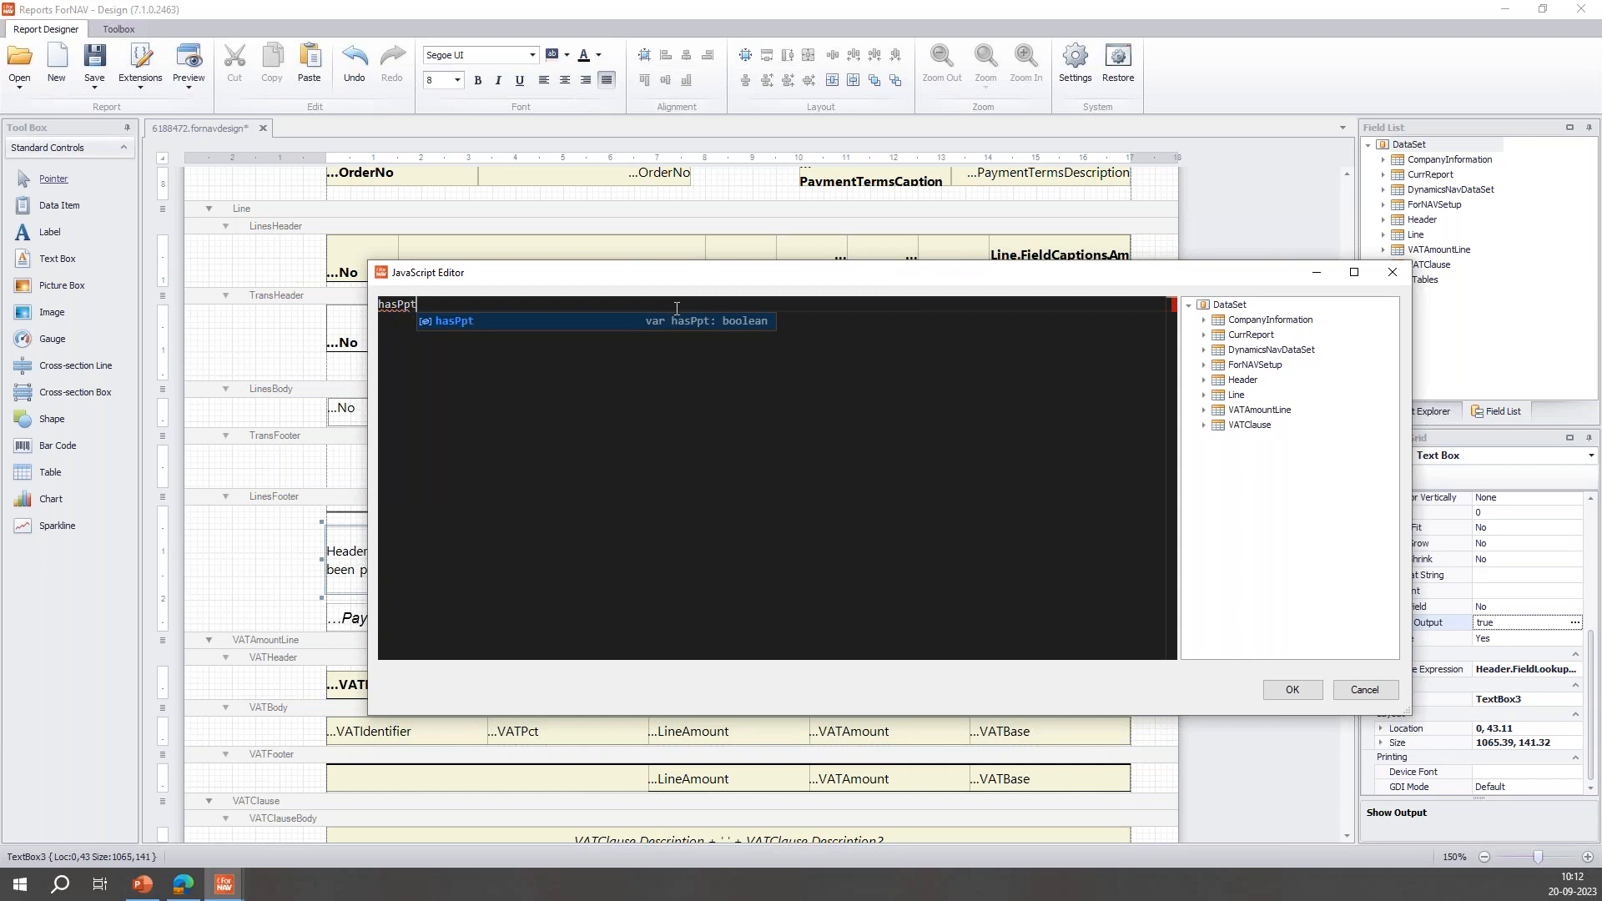
{"action": "left_click", "coordinate": [1290, 693]}
{"action": "left_click", "coordinate": [1289, 693]}
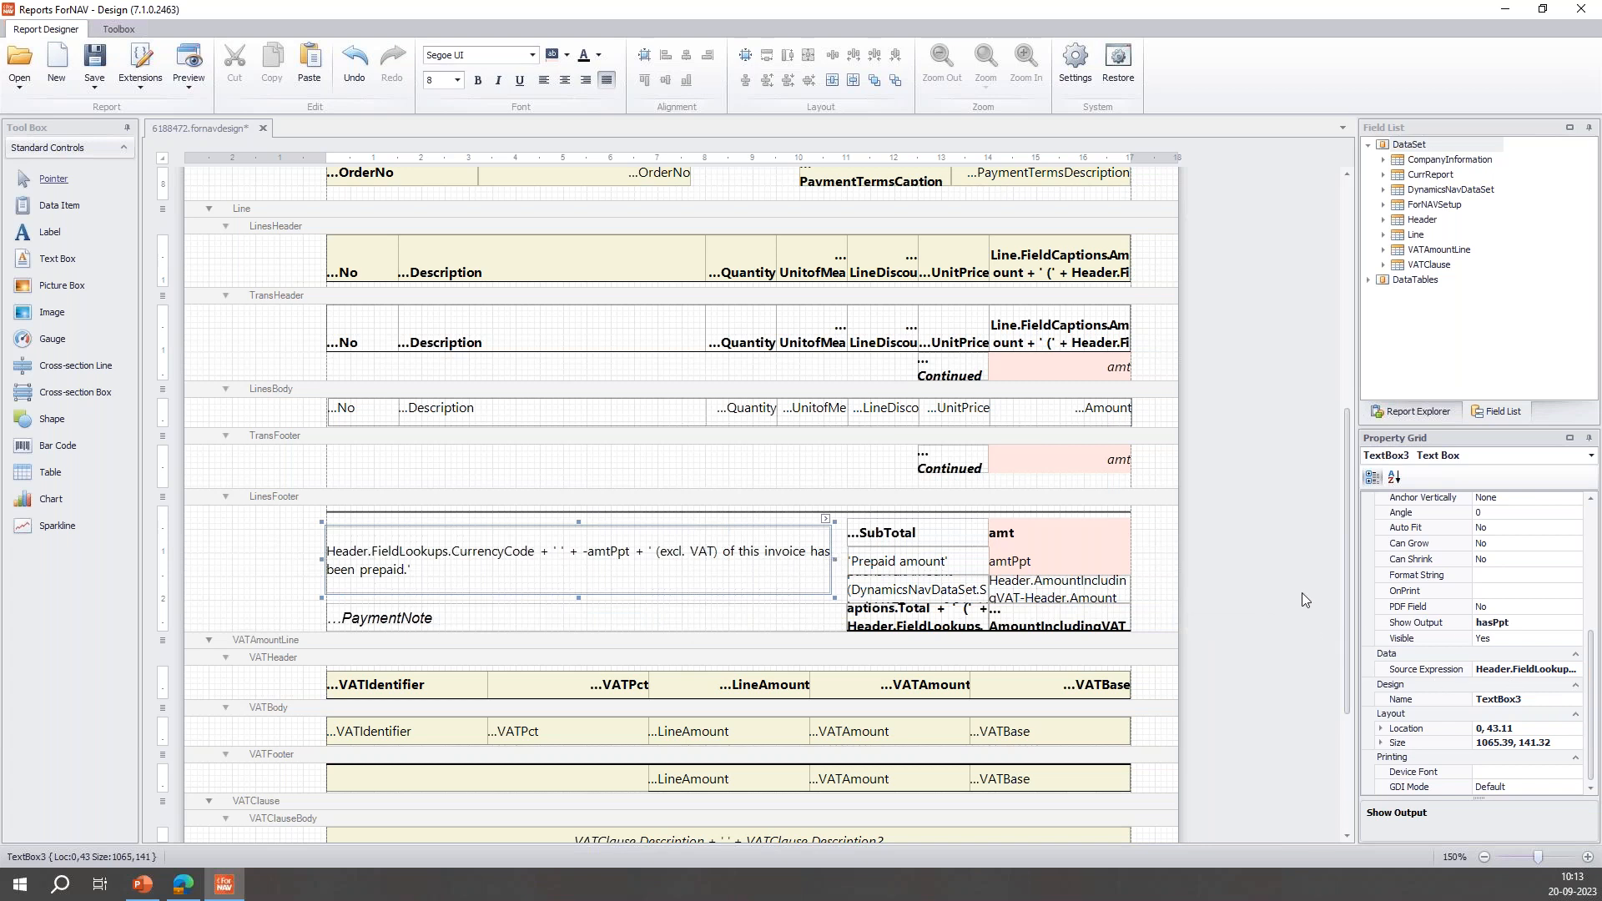
{"action": "left_click", "coordinate": [1564, 591]}
{"action": "left_click", "coordinate": [1575, 591]}
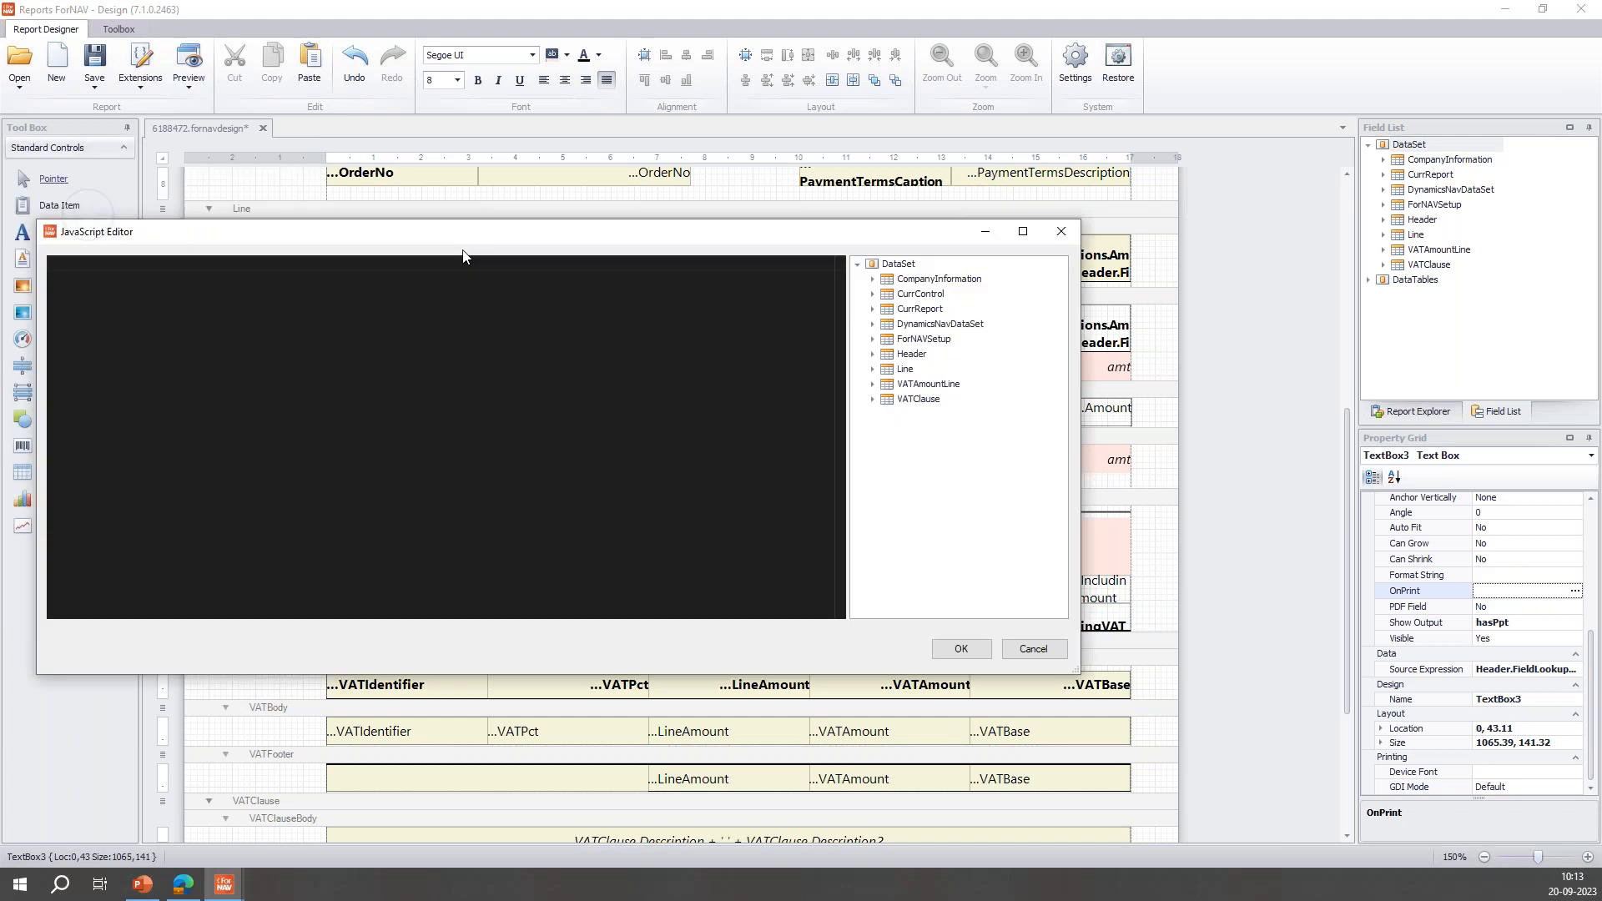
{"action": "left_click_drag", "start_coordinate": [465, 235], "coordinate": [883, 184]}
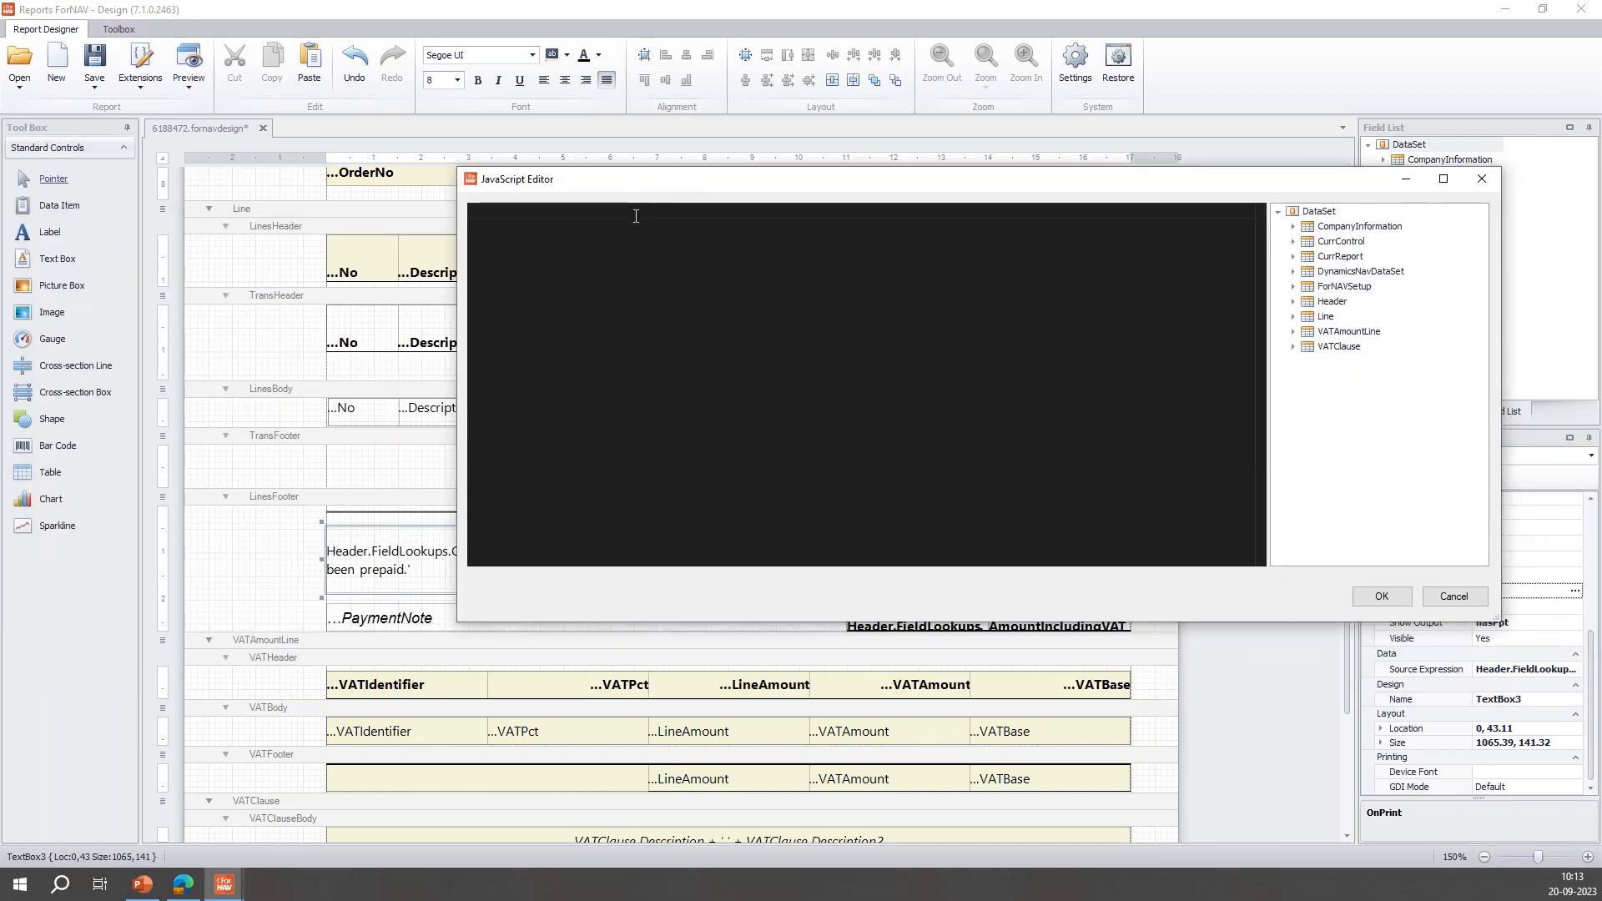
{"action": "type", "text": "c"}
{"action": "key", "text": "BackSpace"}
{"action": "left_click", "coordinate": [1453, 596]}
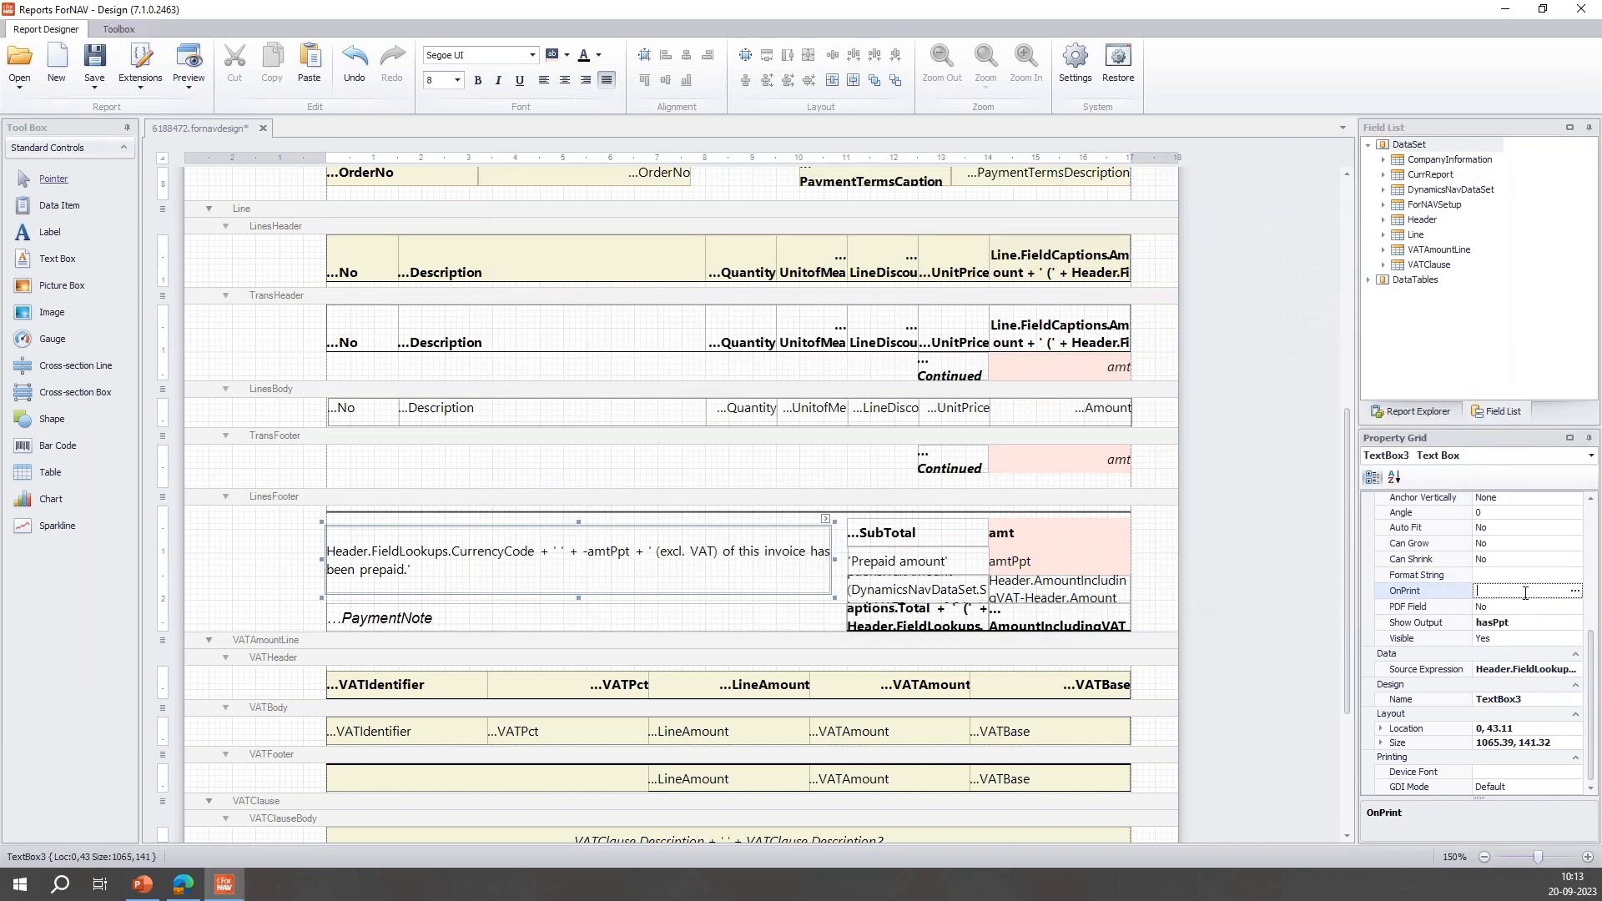
- Set the OnPrint script of the prepaid message text box to CurrControl.BackColor = 'MistyRose'
{"action": "left_click", "coordinate": [1575, 594]}
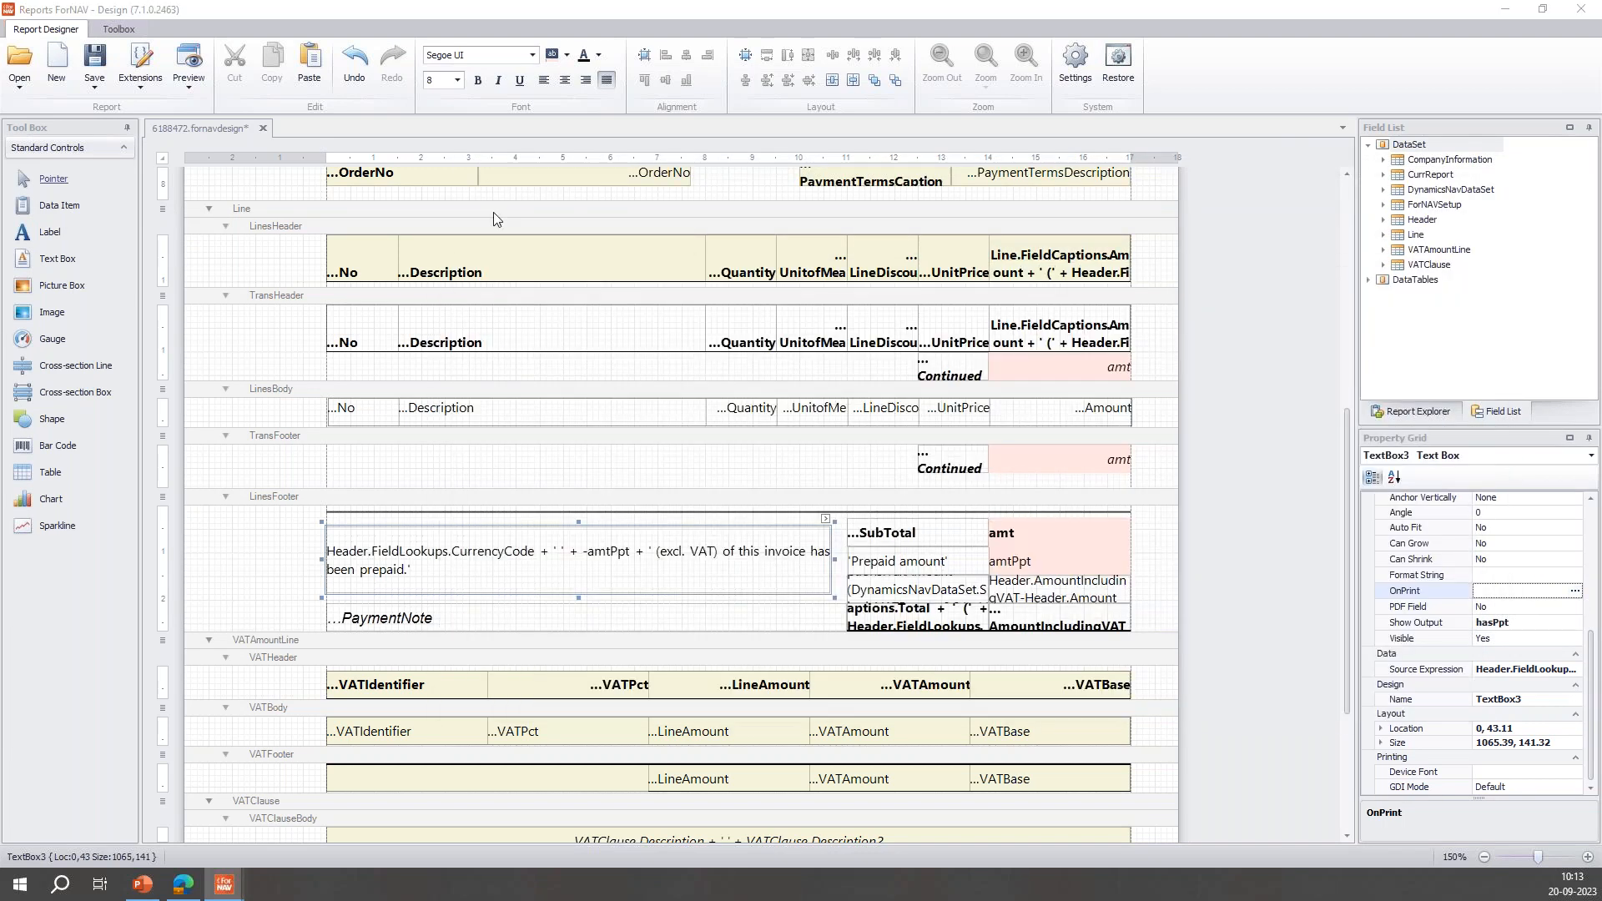
{"action": "type", "text": "curr"}
{"action": "key", "text": "Return"}
{"action": "key", "text": "Caps_Lock"}
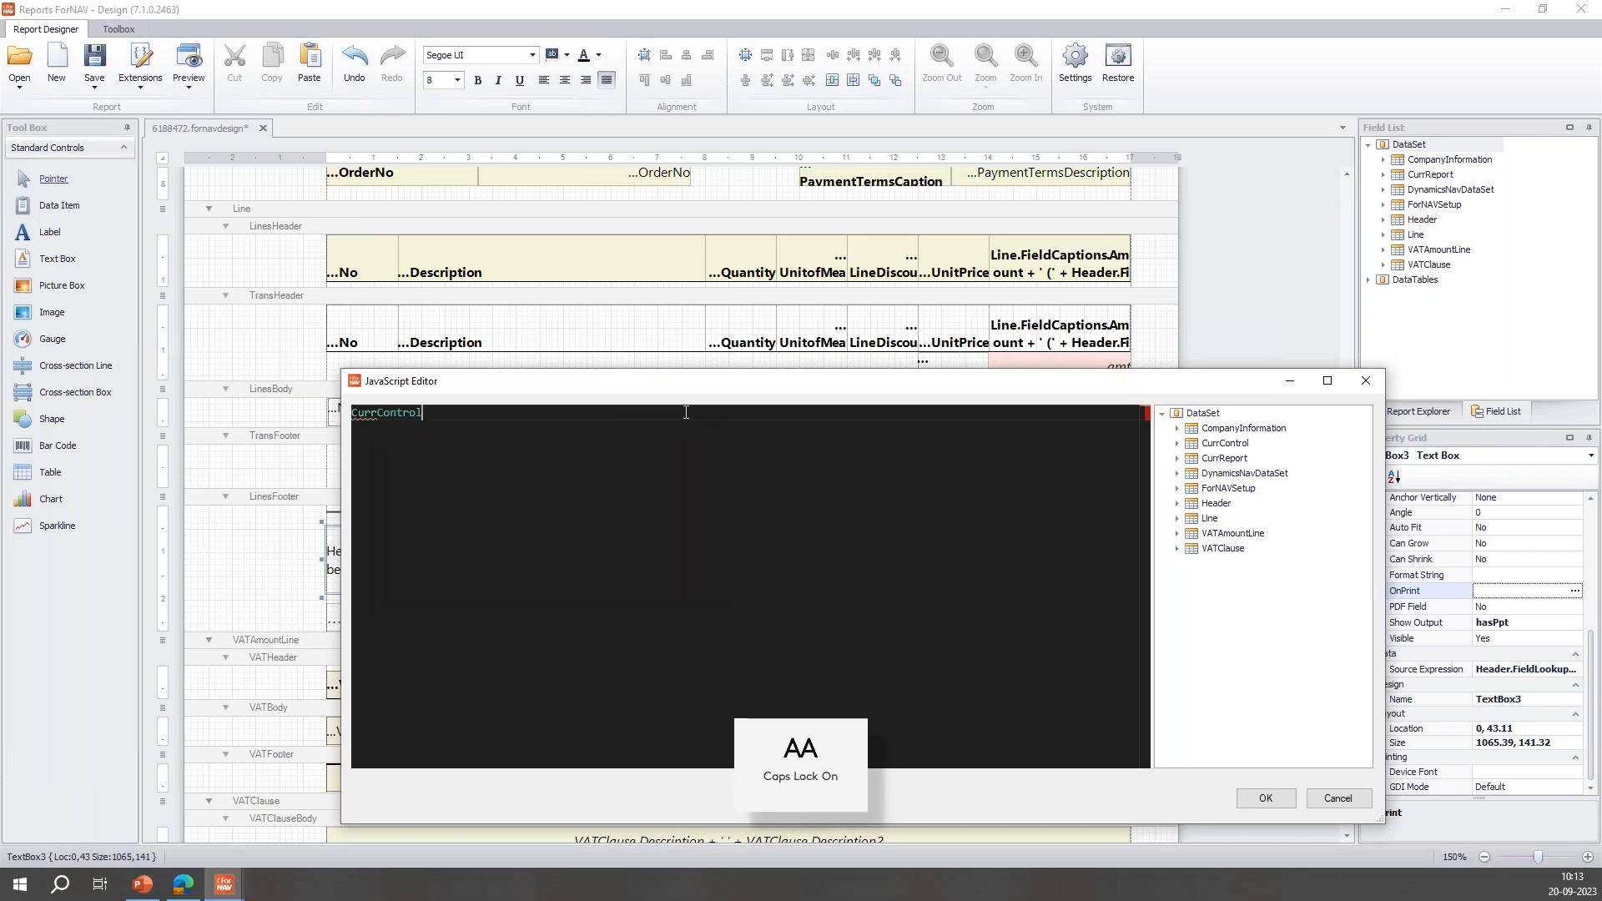
{"action": "type", "text": "."}
{"action": "key", "text": "Return"}
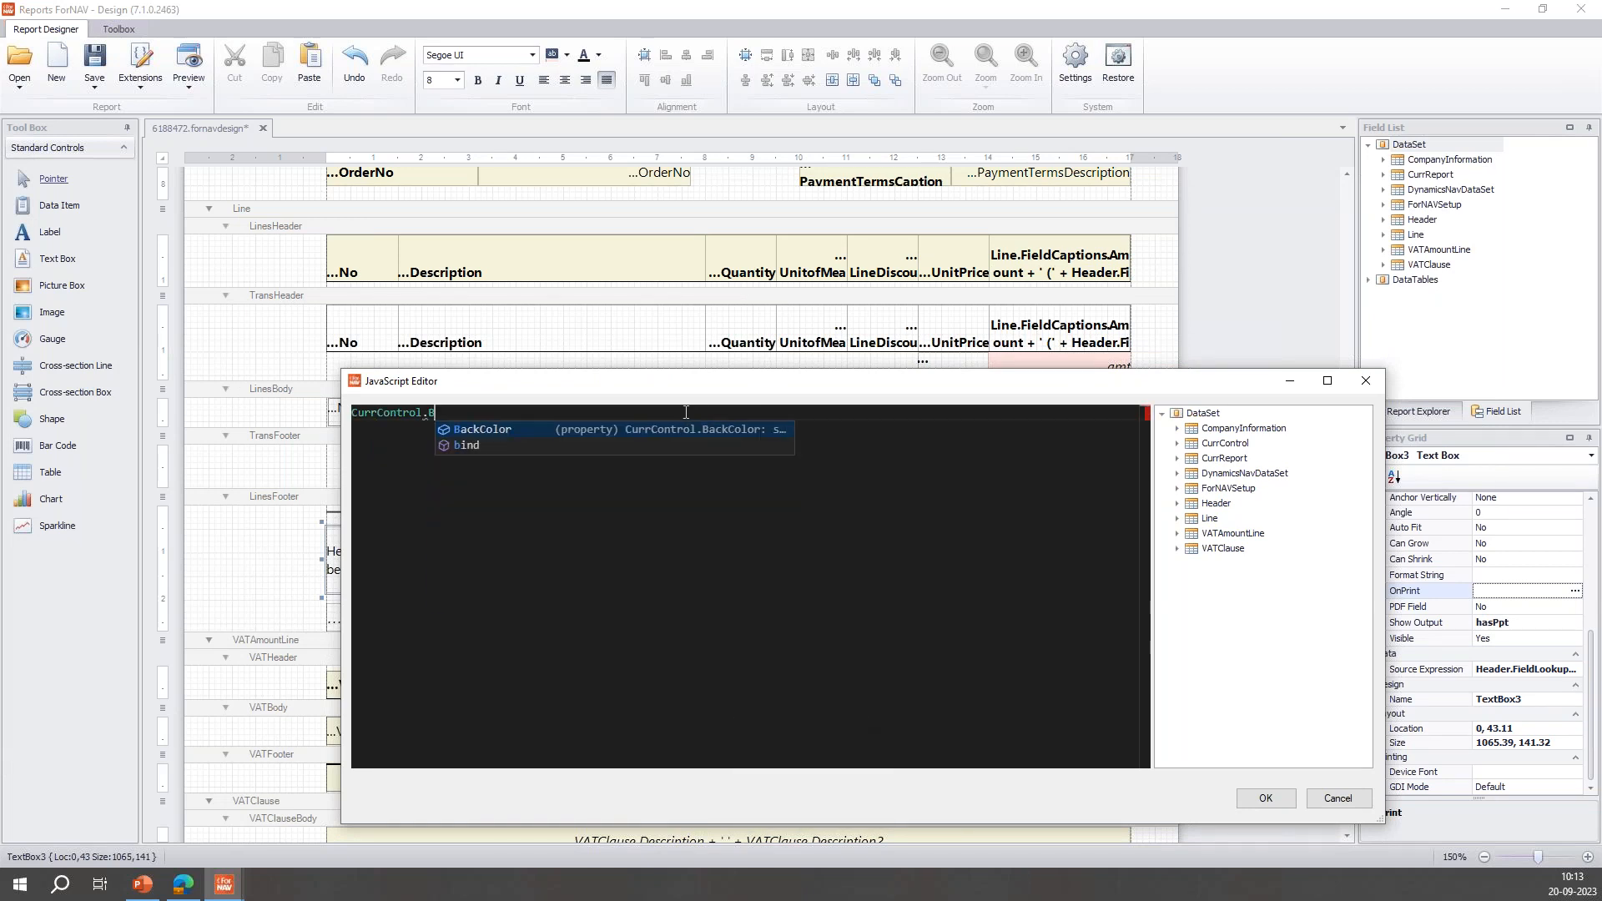
{"action": "key", "text": "Caps_Lock"}
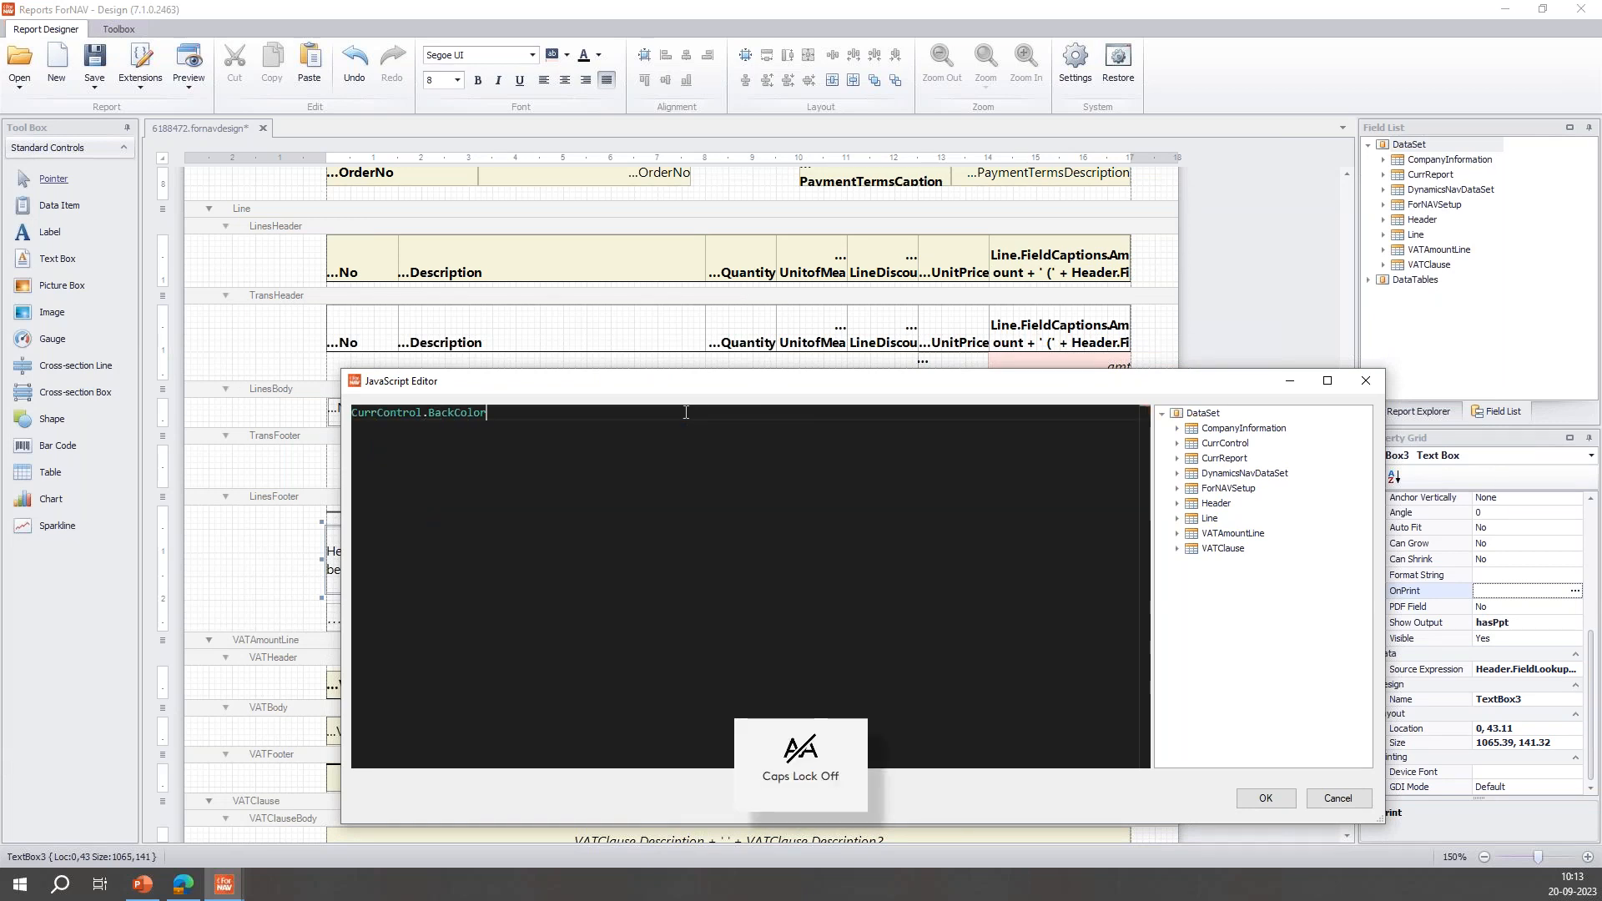
{"action": "type", "text": "= ''"}
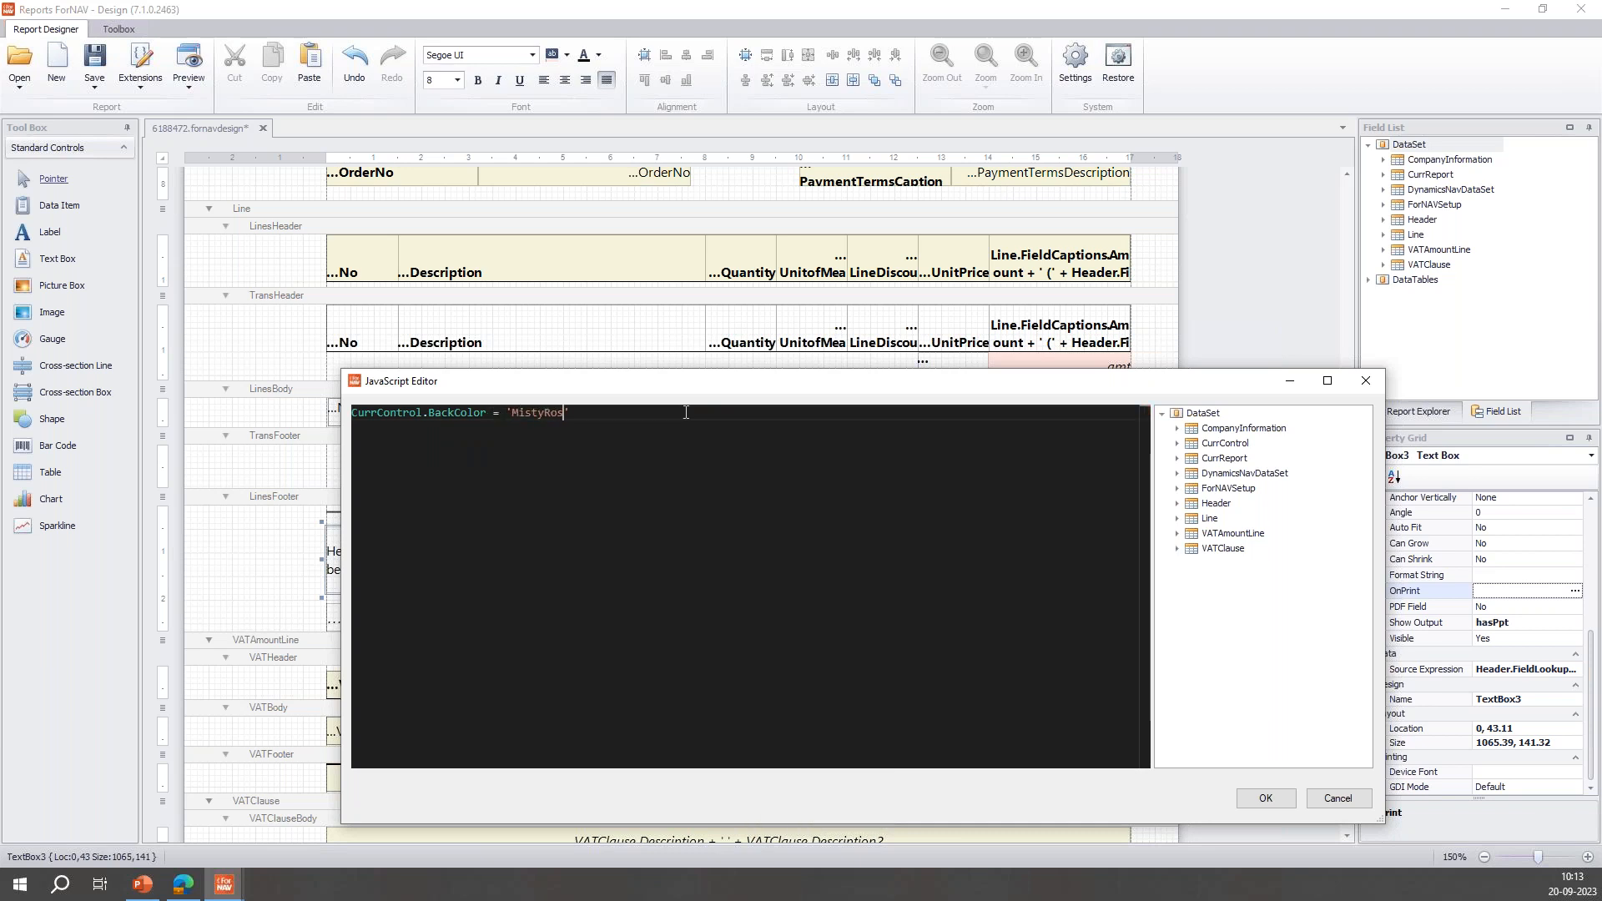
{"action": "left_click", "coordinate": [1265, 799]}
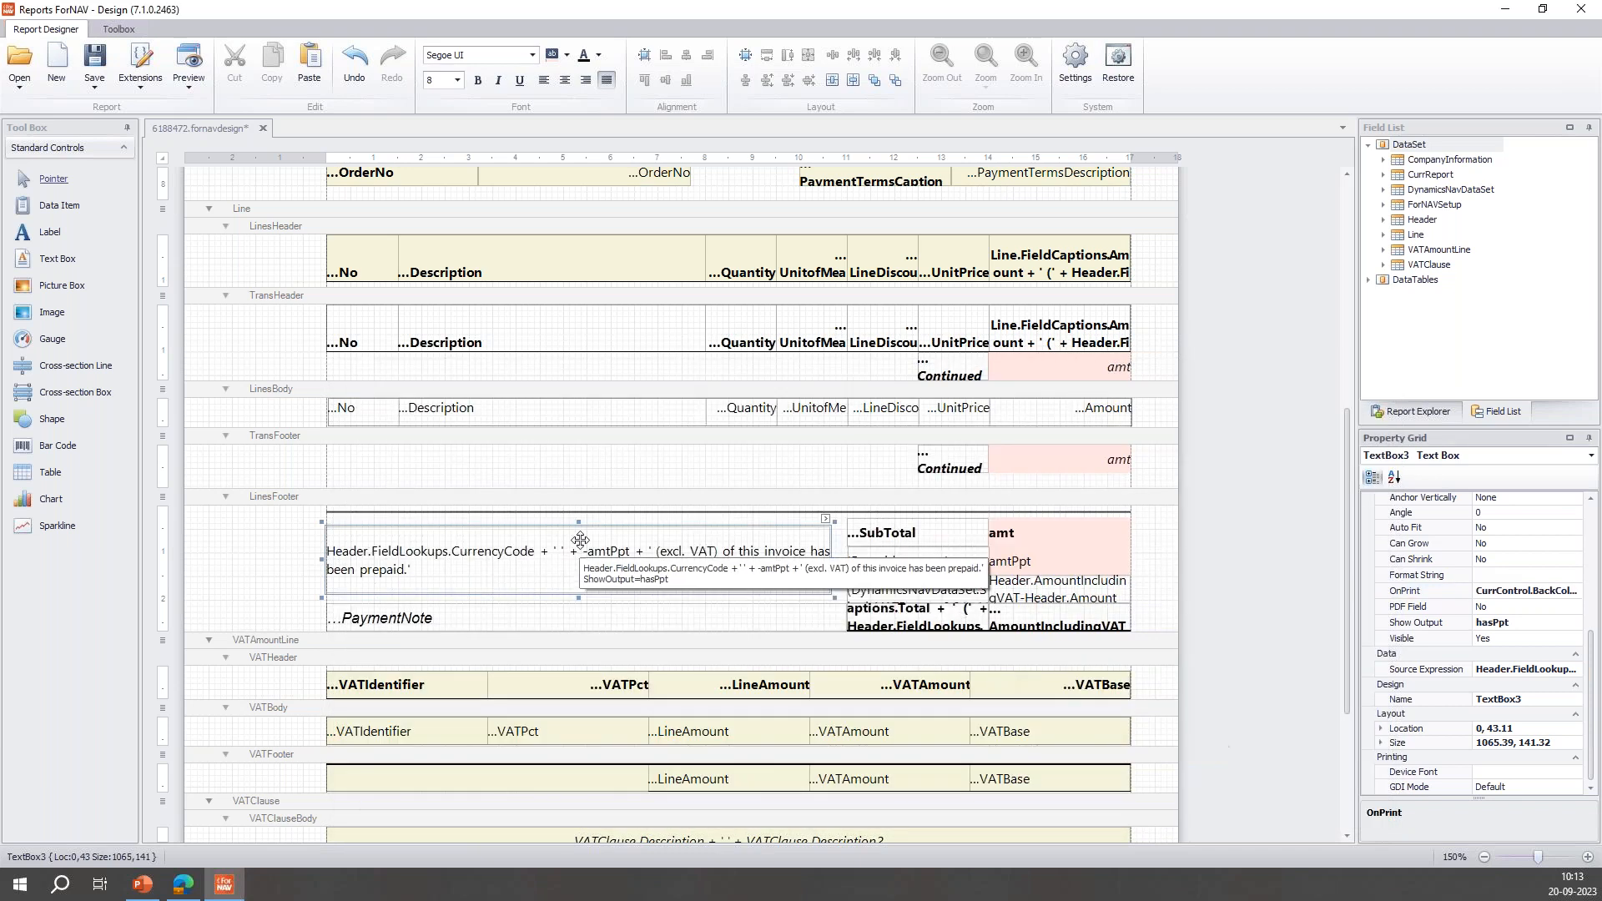
- Make the prepaid message text box bold with font size 12
{"action": "left_click", "coordinate": [478, 80]}
{"action": "left_click", "coordinate": [458, 79]}
{"action": "left_click", "coordinate": [447, 146]}
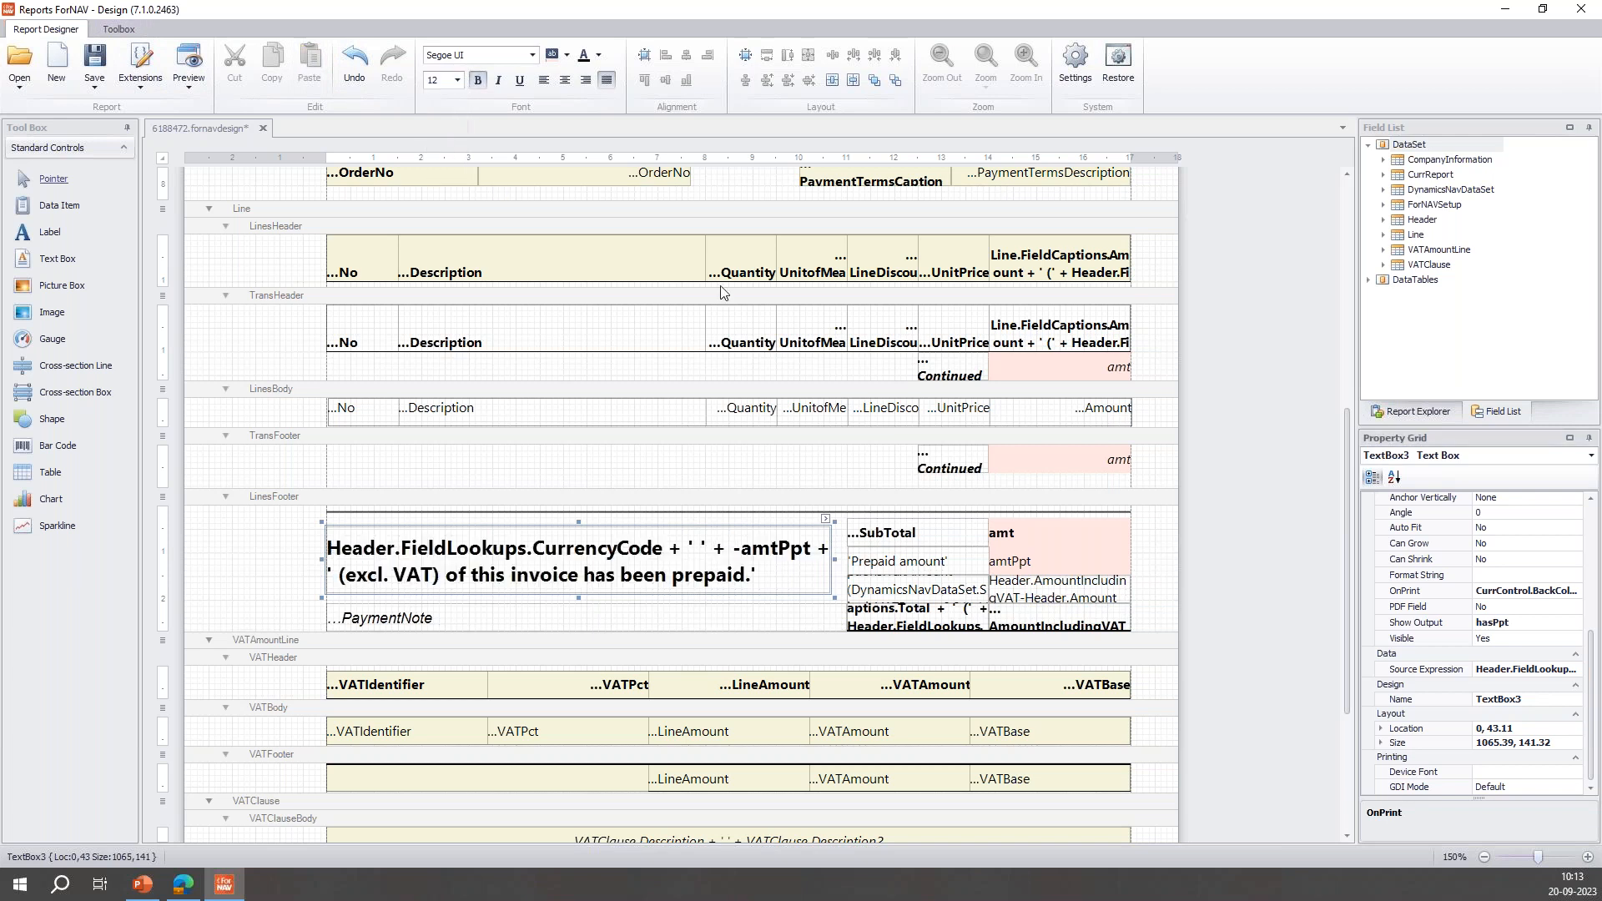
- Set the Multiline property of the prepaid message text box in the LinesFooter section to Yes
{"action": "left_click", "coordinate": [1303, 604]}
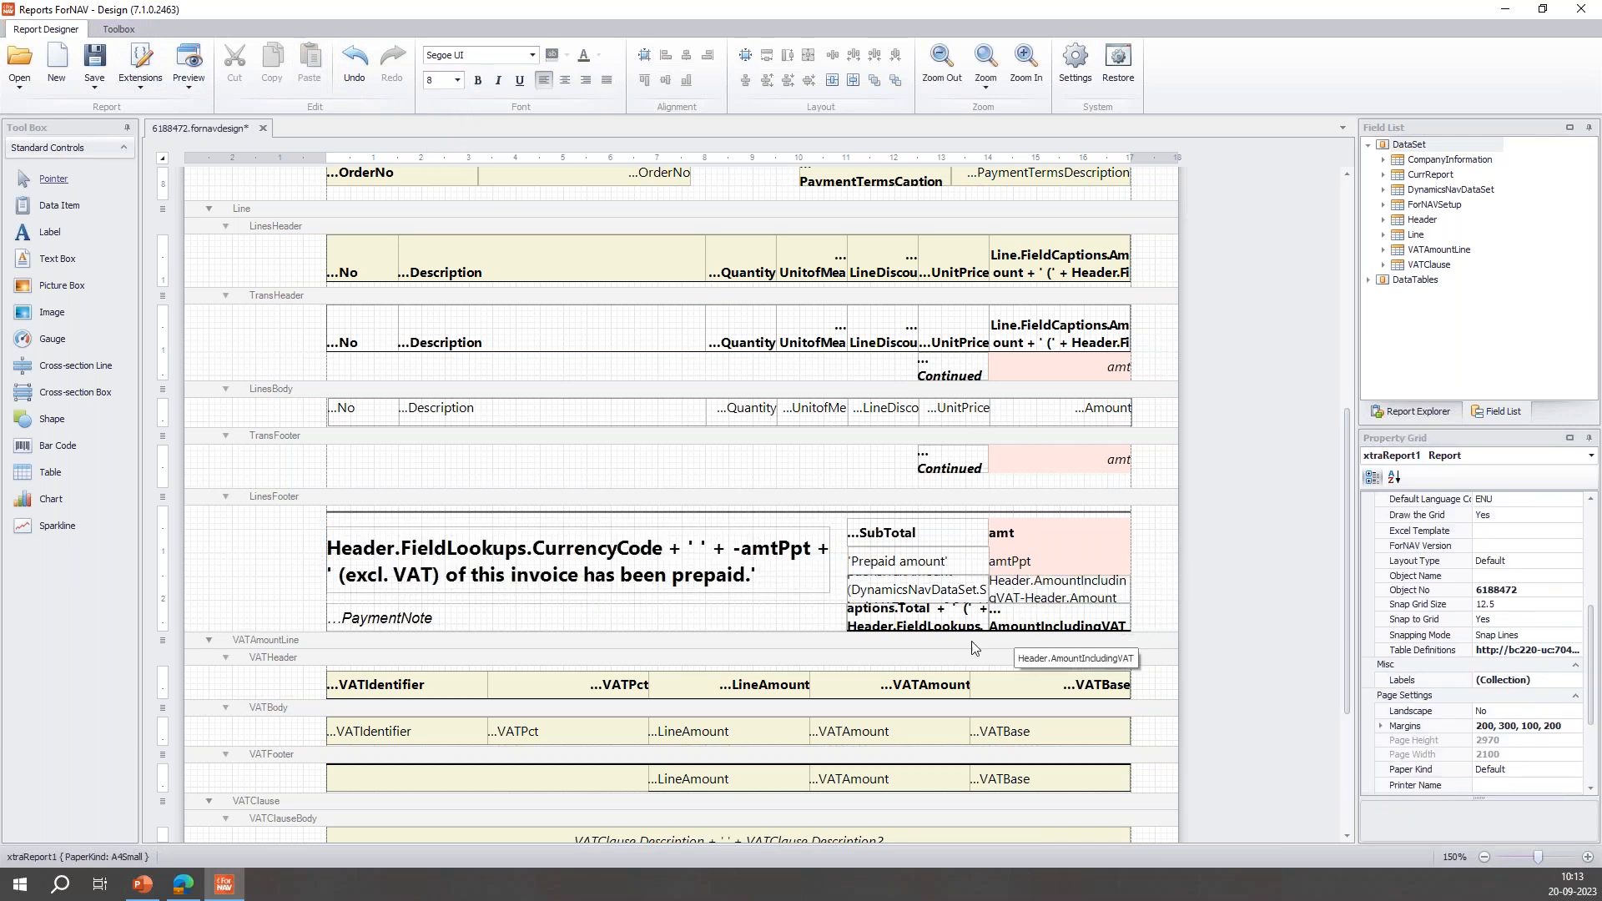
{"action": "scroll", "coordinate": [1541, 601], "scroll_direction": "up", "scroll_amount": 5}
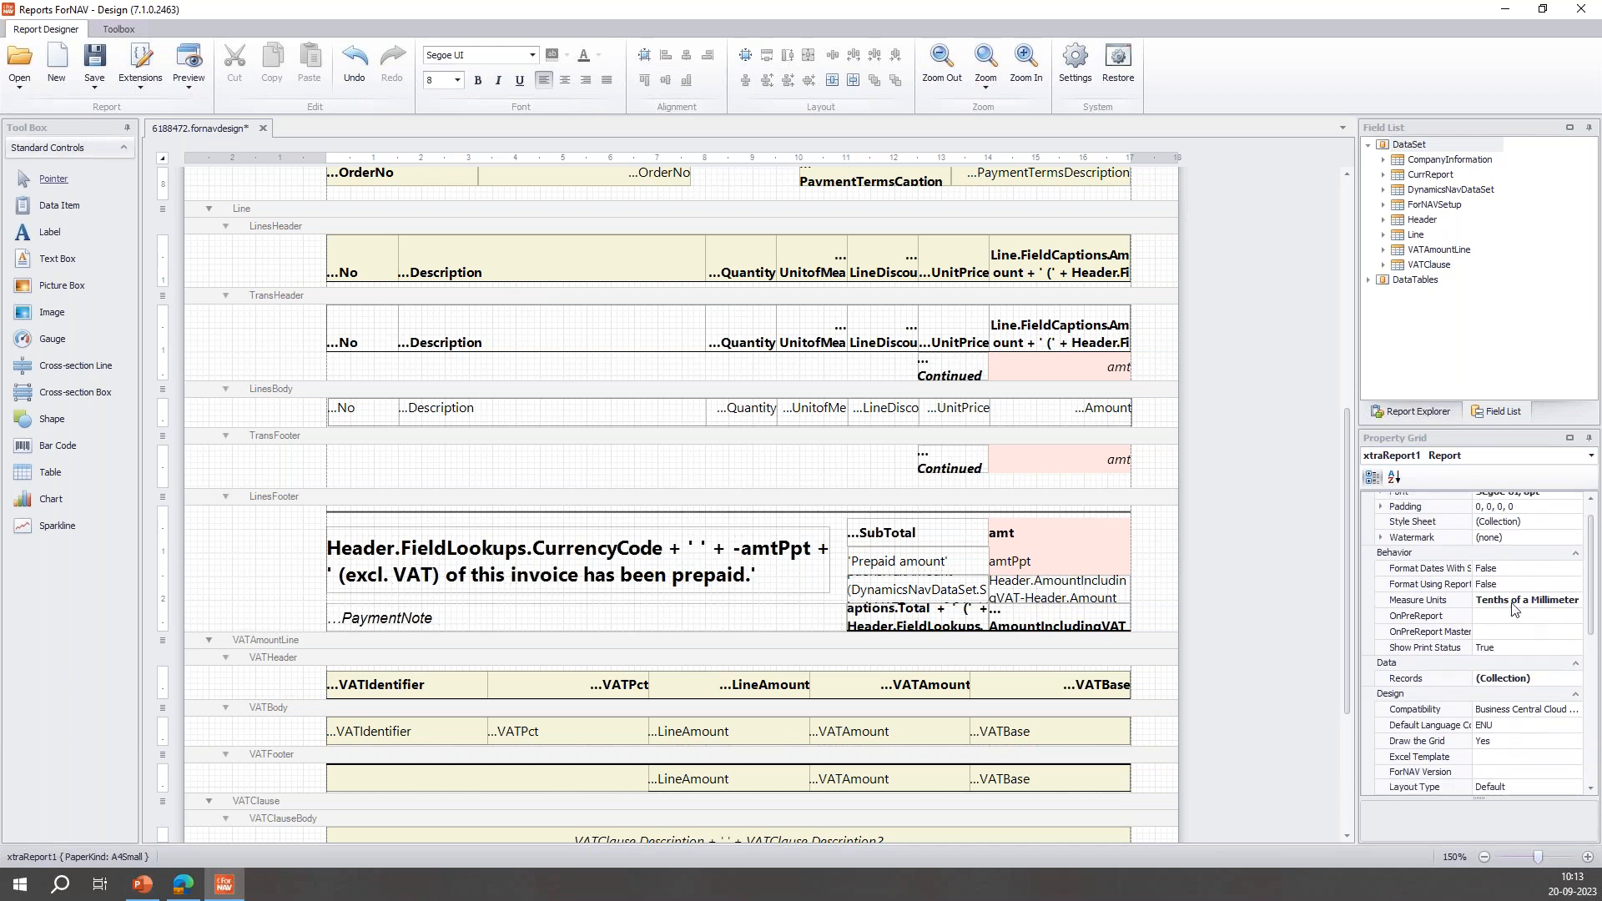
{"action": "scroll", "coordinate": [1518, 716], "scroll_direction": "down", "scroll_amount": 8}
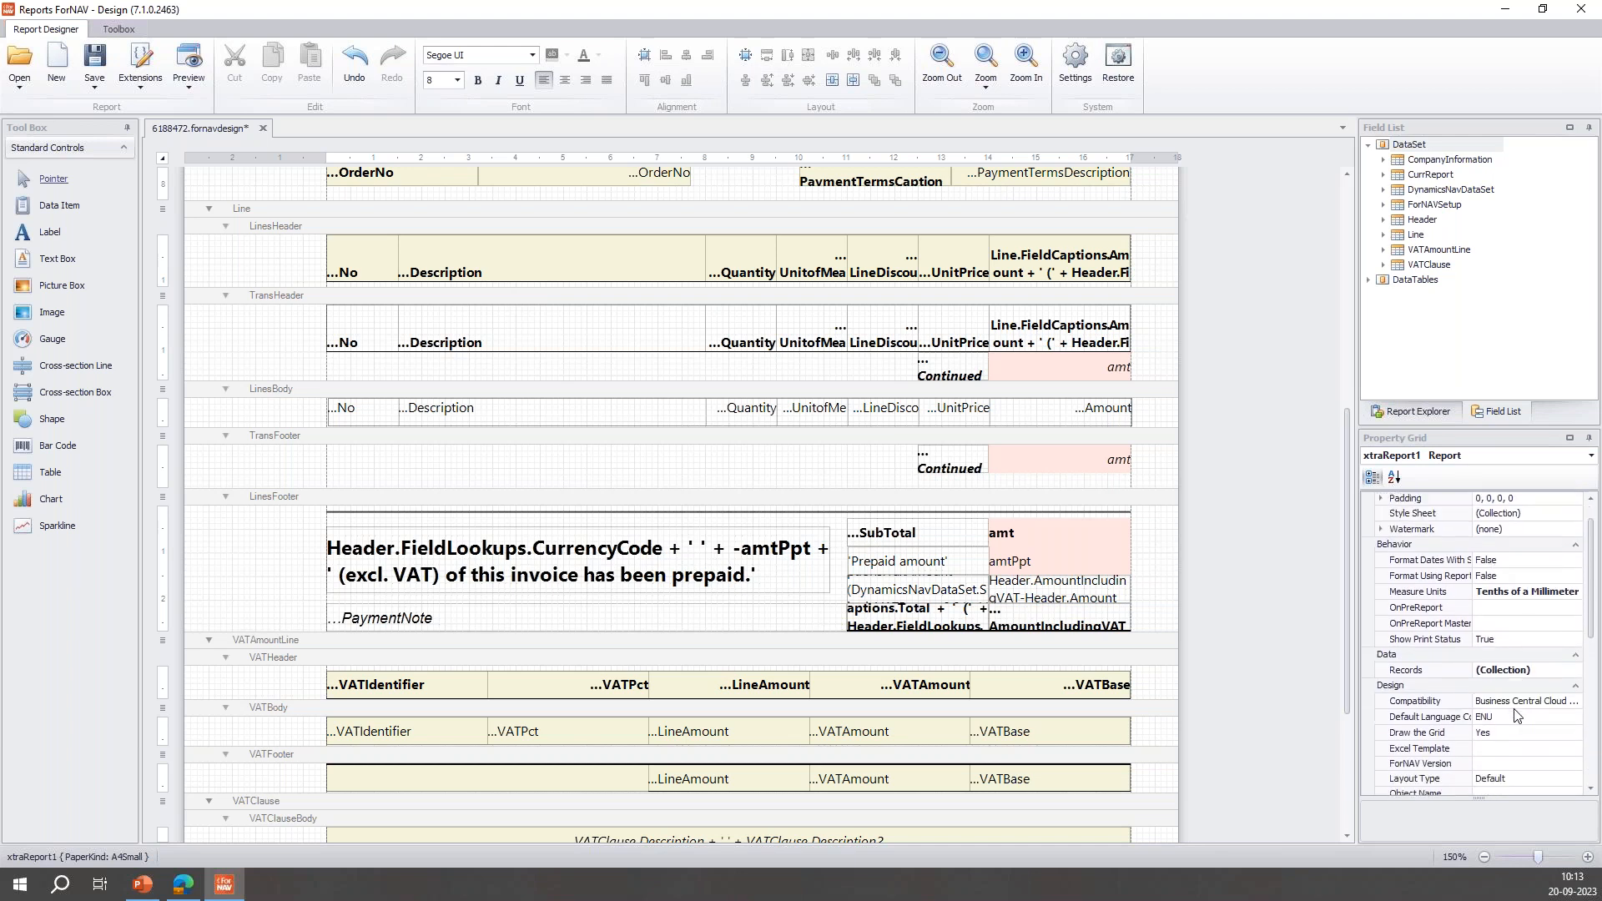
{"action": "left_click", "coordinate": [673, 553]}
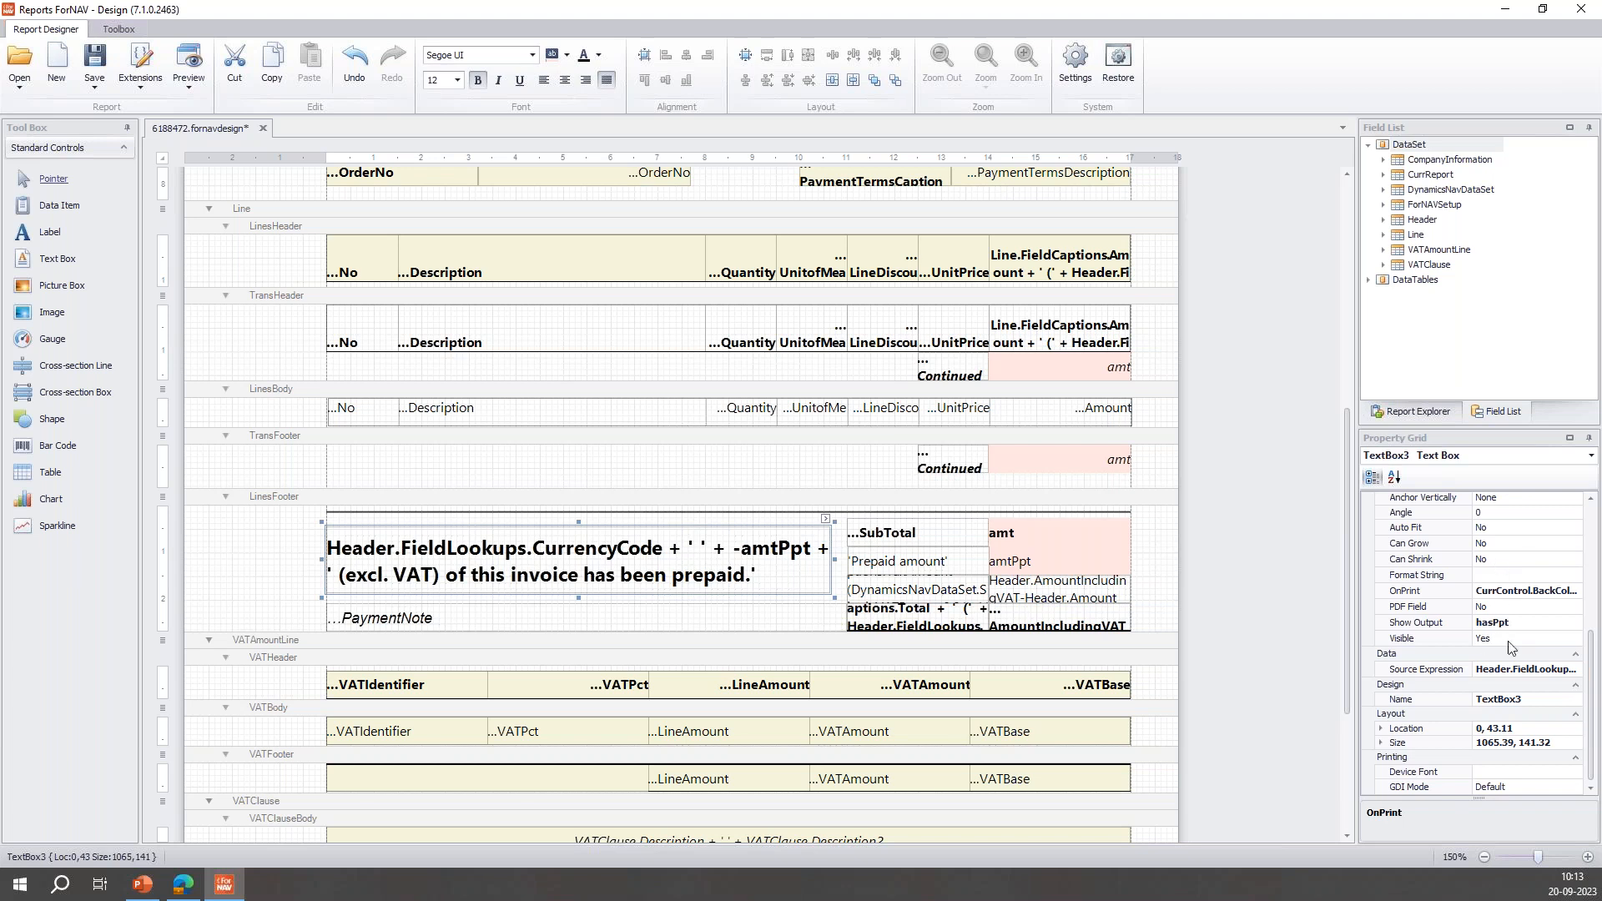
{"action": "scroll", "coordinate": [1508, 709], "scroll_direction": "up", "scroll_amount": 2}
{"action": "scroll", "coordinate": [1507, 702], "scroll_direction": "up", "scroll_amount": 3}
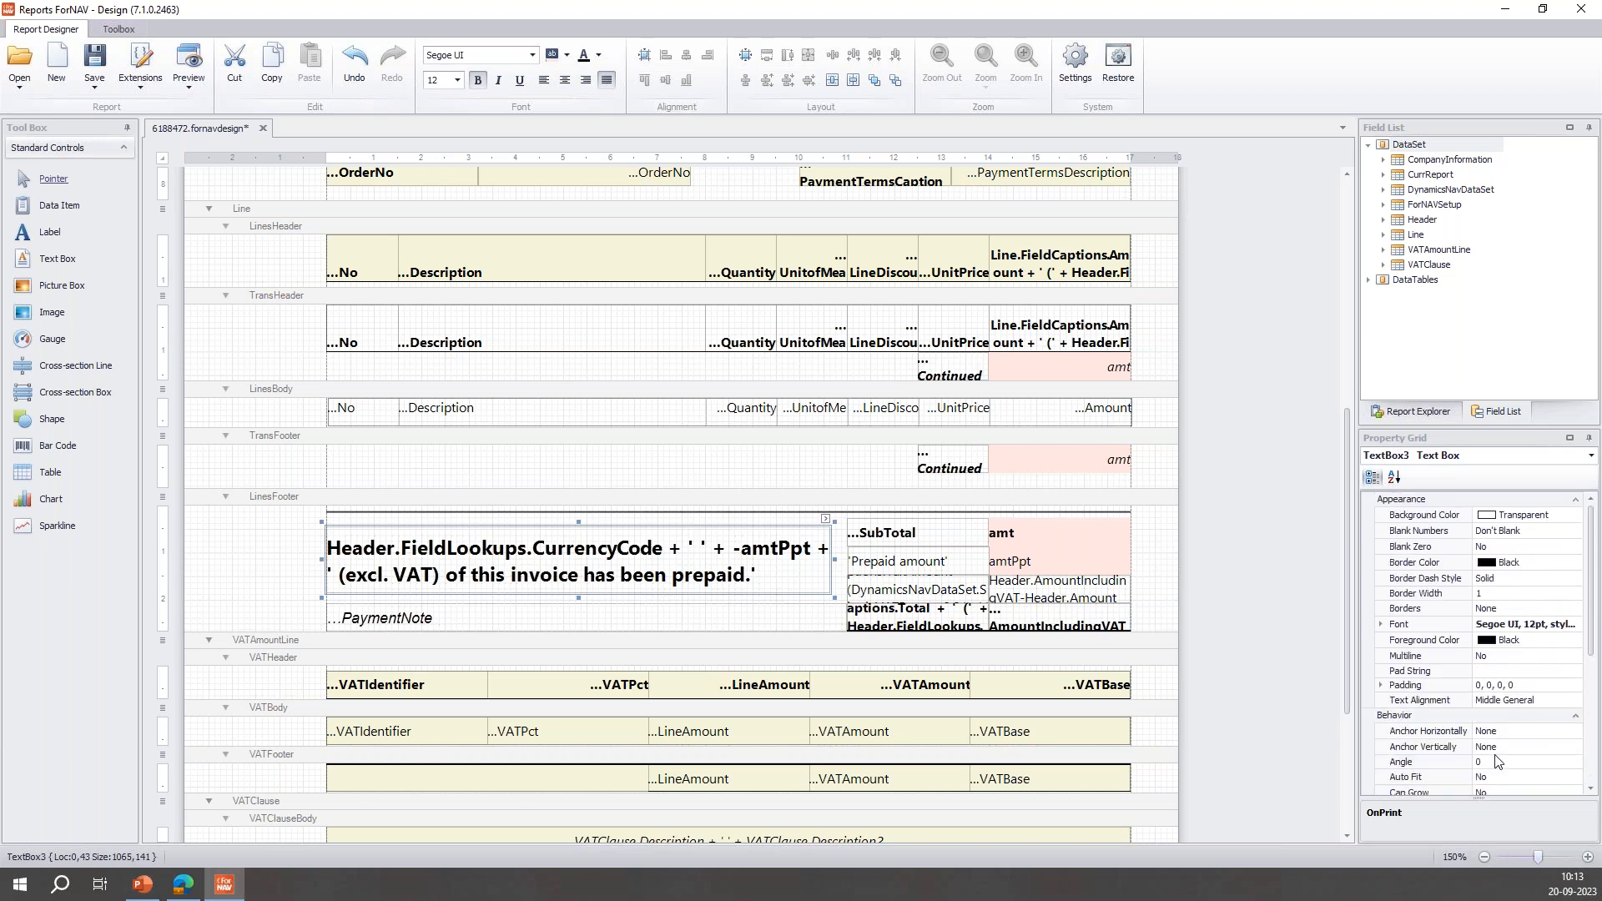
{"action": "scroll", "coordinate": [1494, 626], "scroll_direction": "down", "scroll_amount": 3}
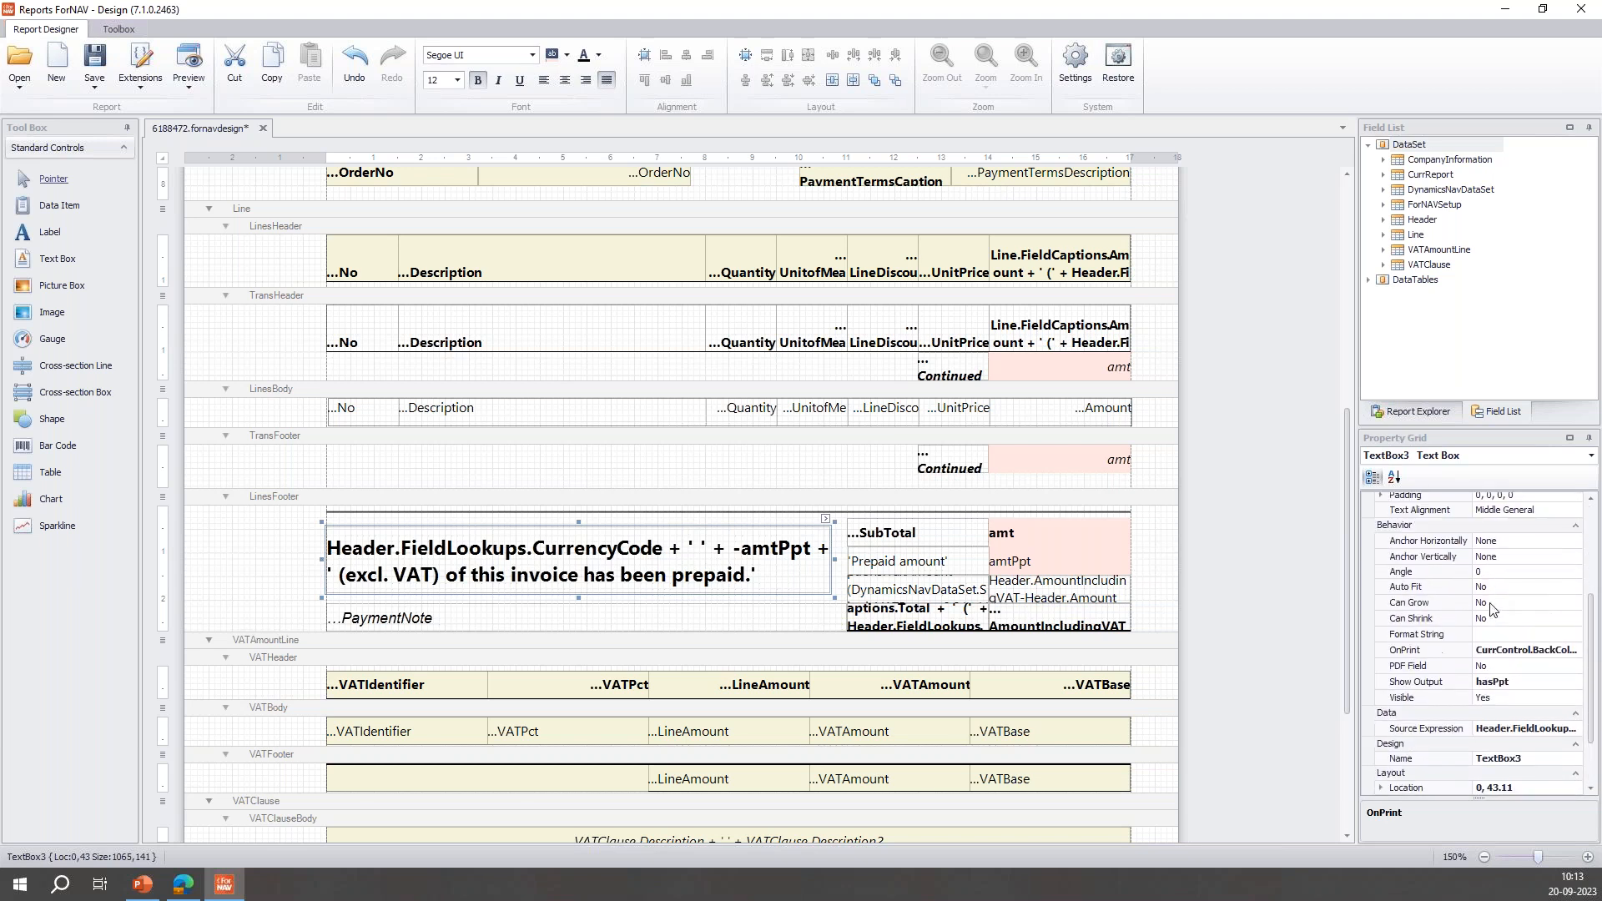
{"action": "scroll", "coordinate": [1495, 617], "scroll_direction": "up", "scroll_amount": 3}
{"action": "left_click", "coordinate": [1520, 657]}
{"action": "left_click", "coordinate": [1575, 656]}
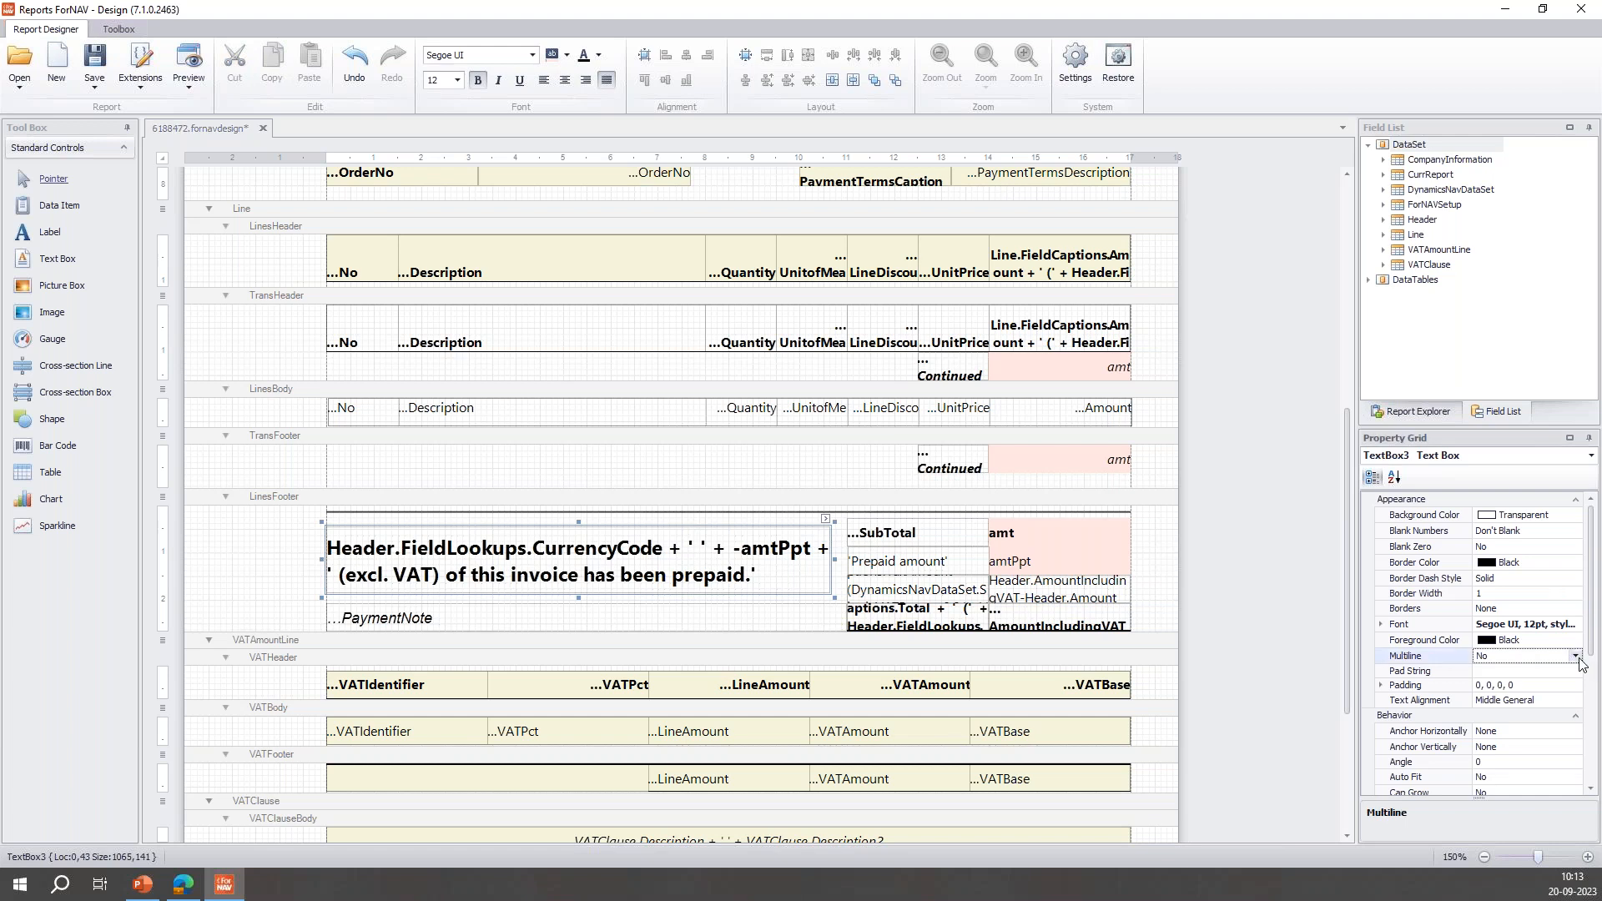
{"action": "left_click", "coordinate": [1485, 671]}
{"action": "left_click", "coordinate": [1280, 534]}
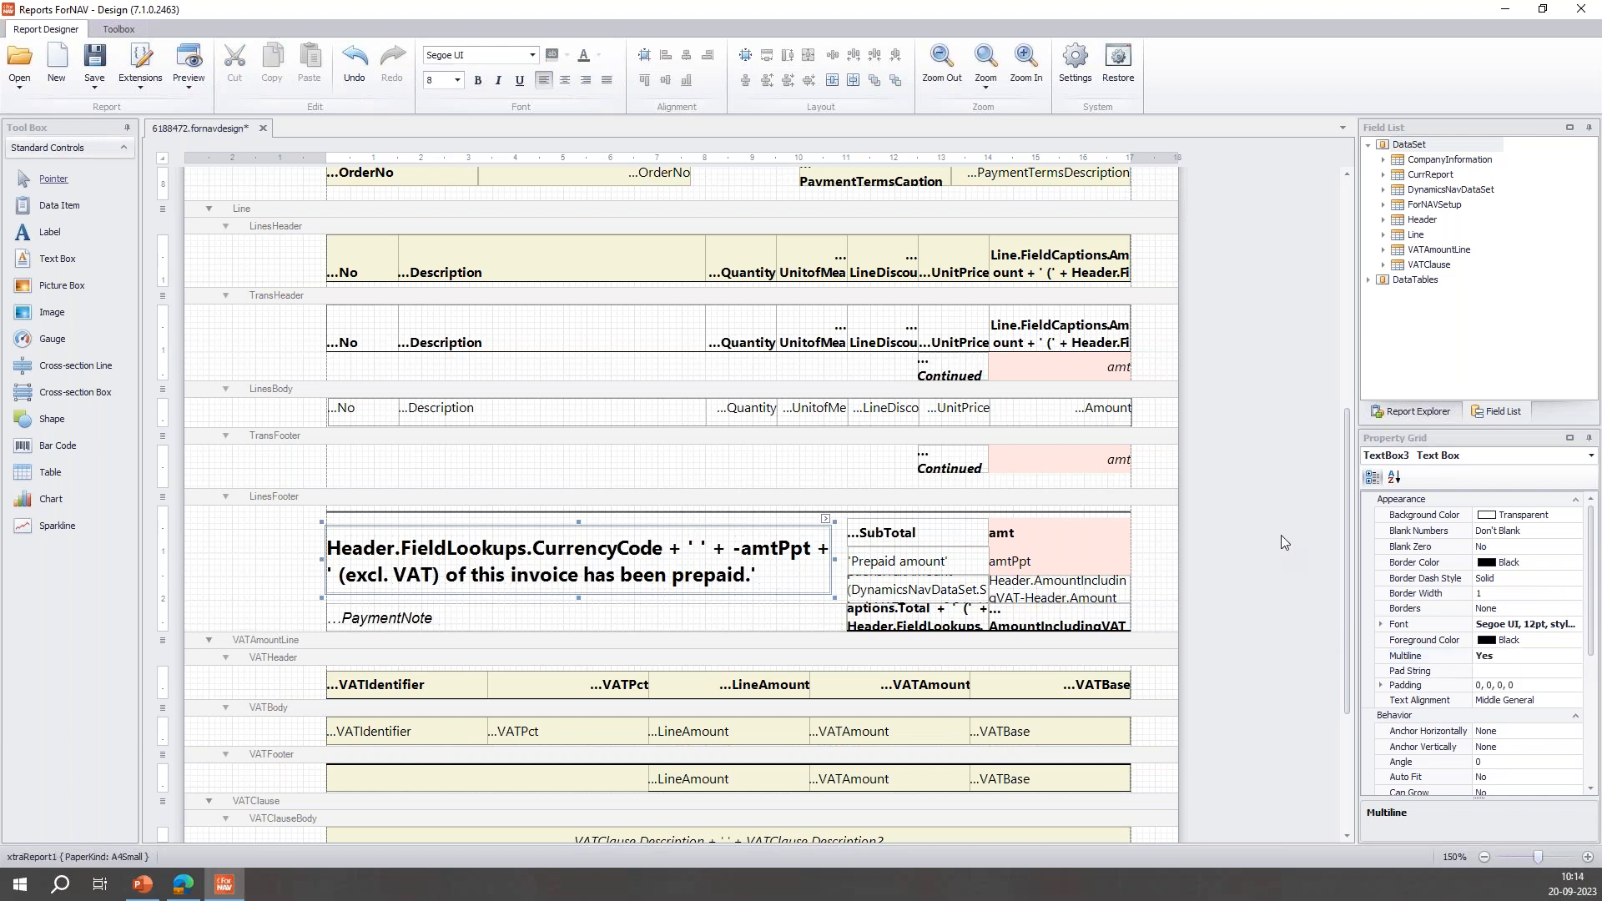
- Preview the invoice report in Business Central with the existing filters and check the first invoice's lines, subtotal and prepaid amount
{"action": "scroll", "coordinate": [738, 562], "scroll_direction": "up", "scroll_amount": 3}
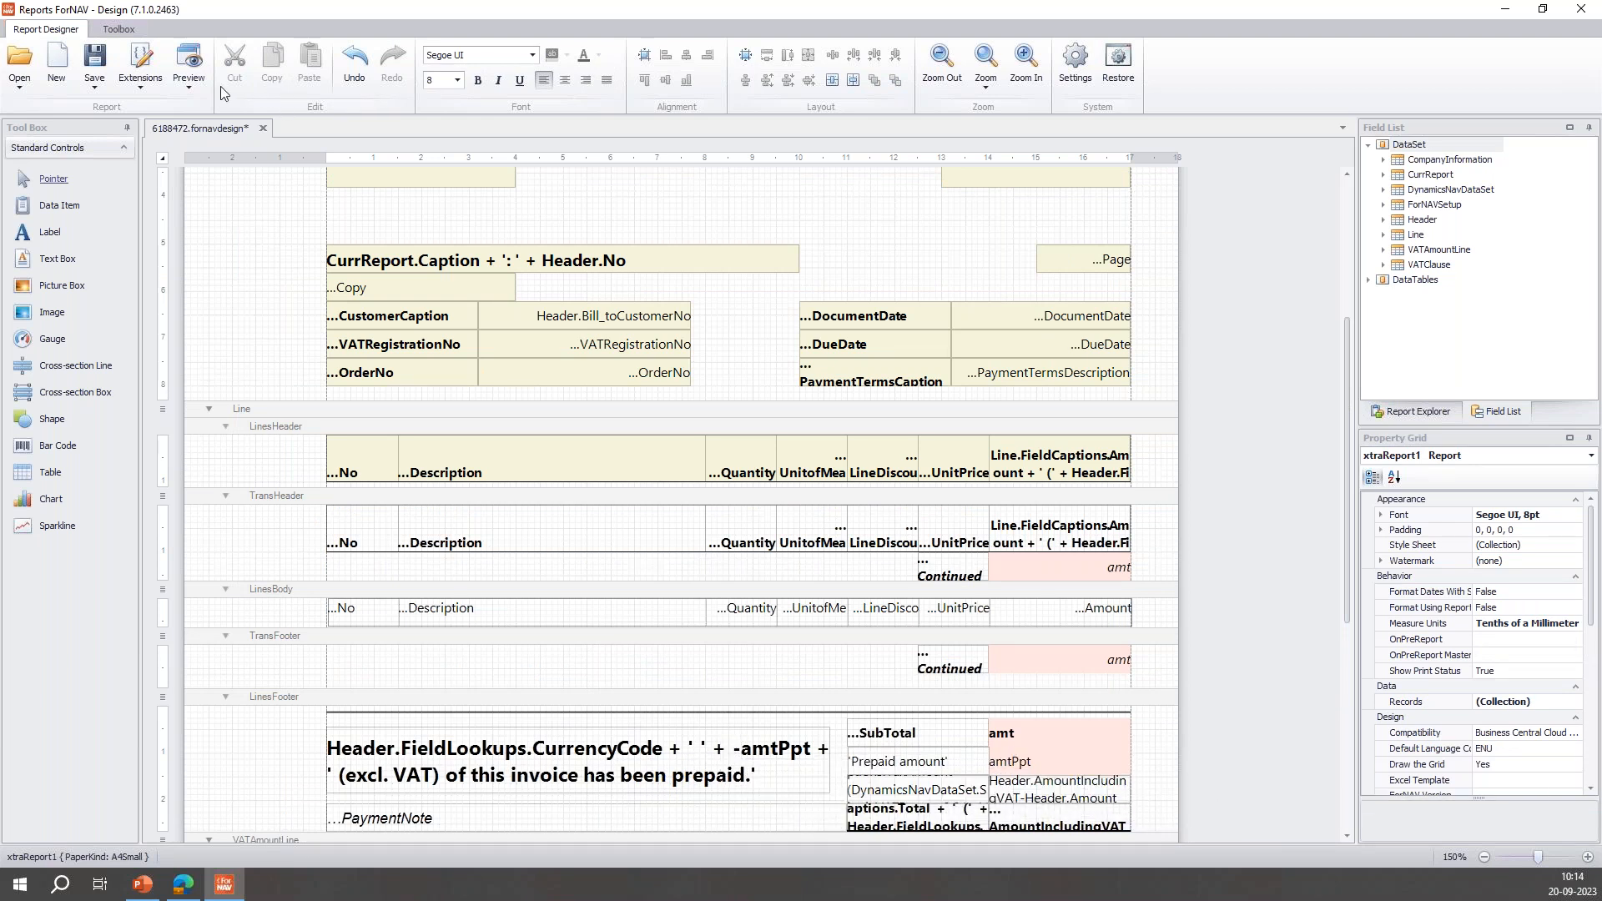
{"action": "left_click", "coordinate": [189, 65]}
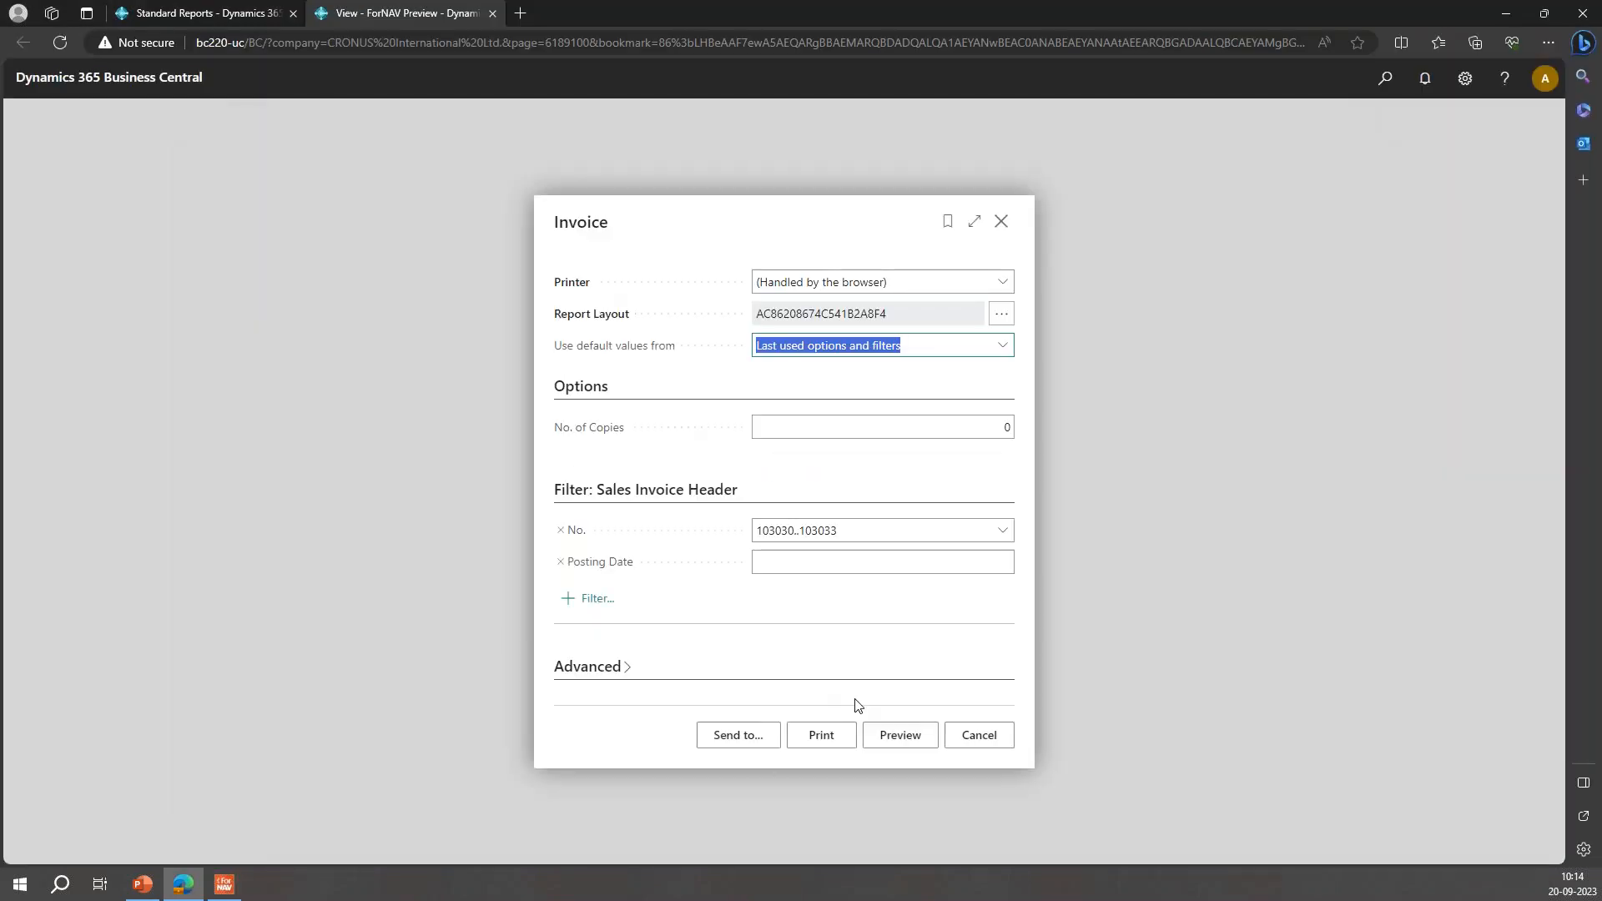
{"action": "left_click", "coordinate": [898, 736]}
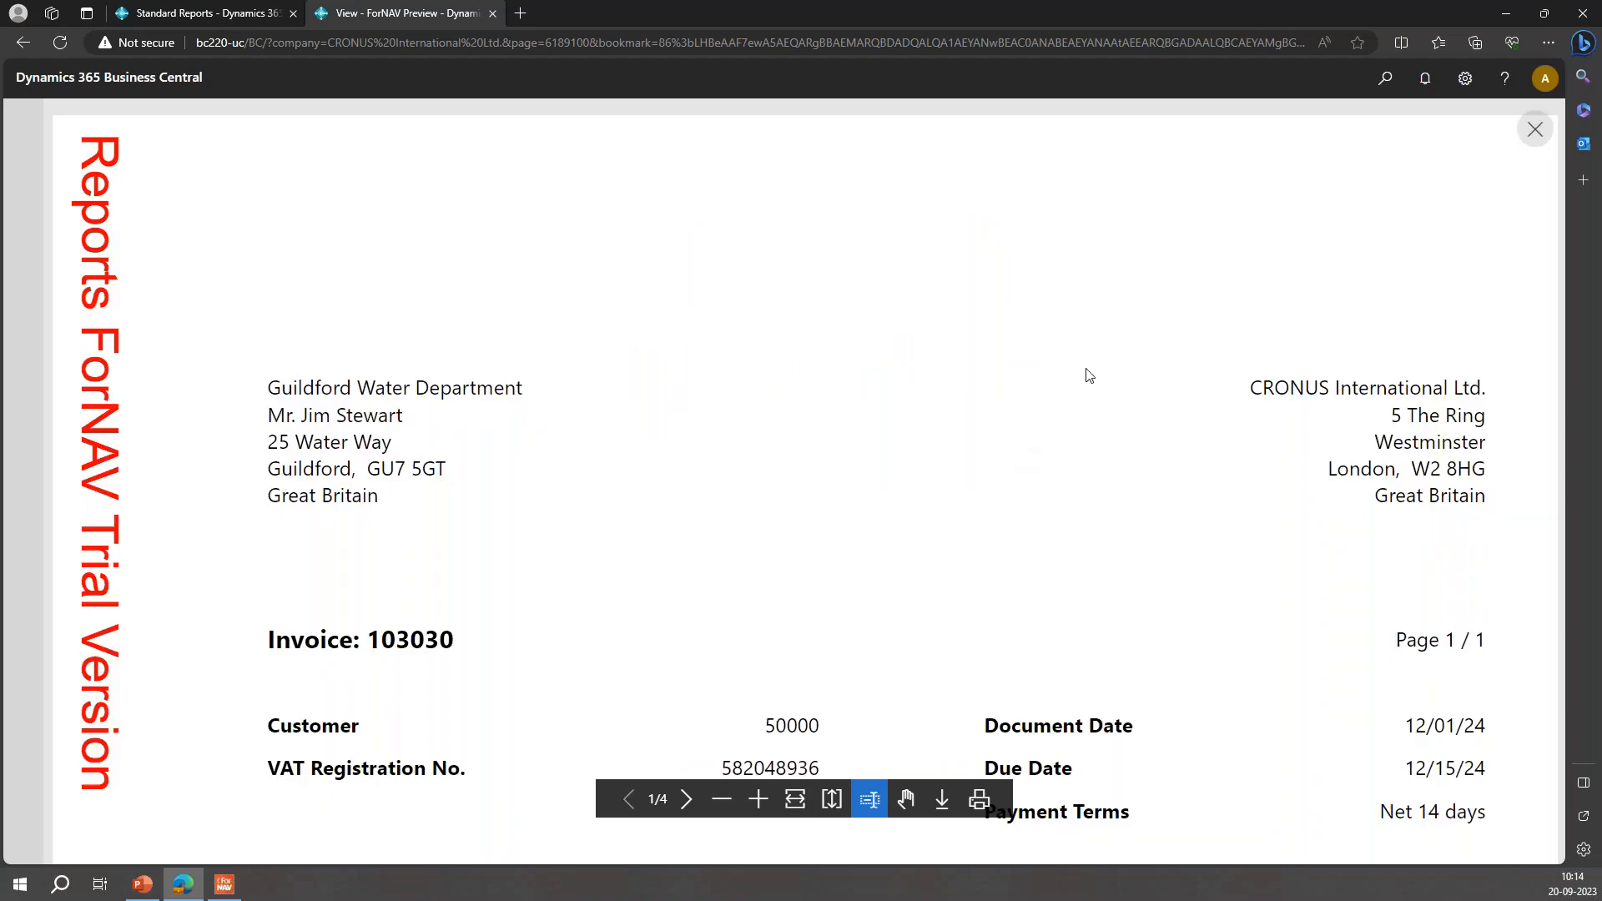
{"action": "left_click", "coordinate": [796, 799]}
{"action": "scroll", "coordinate": [1085, 392], "scroll_direction": "down", "scroll_amount": 3}
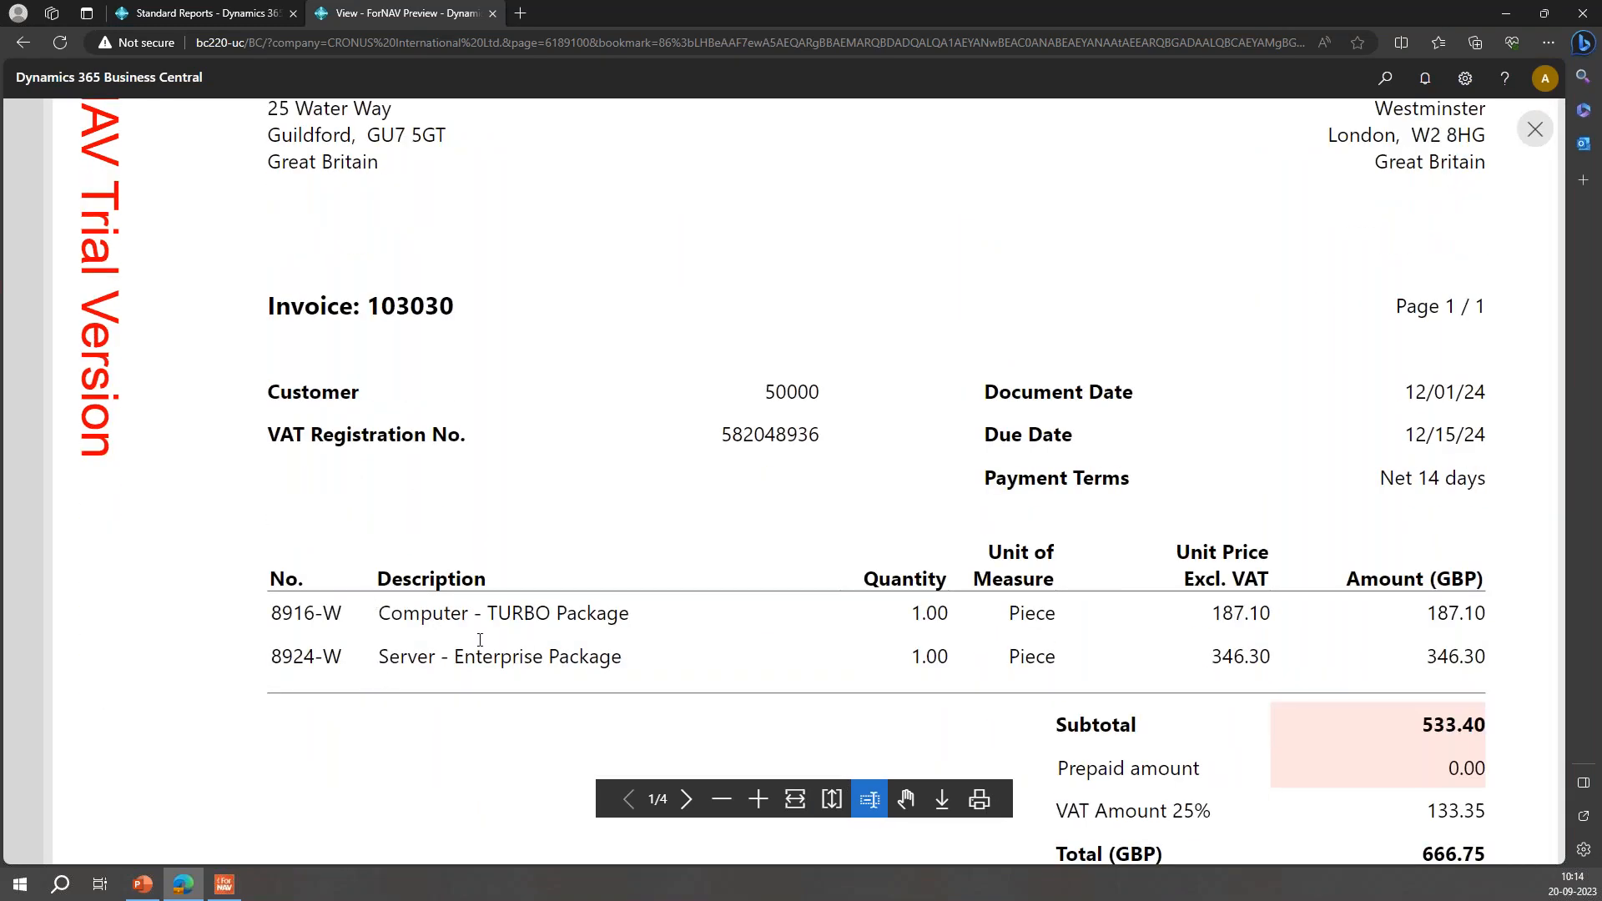
{"action": "scroll", "coordinate": [1410, 651], "scroll_direction": "down", "scroll_amount": 2}
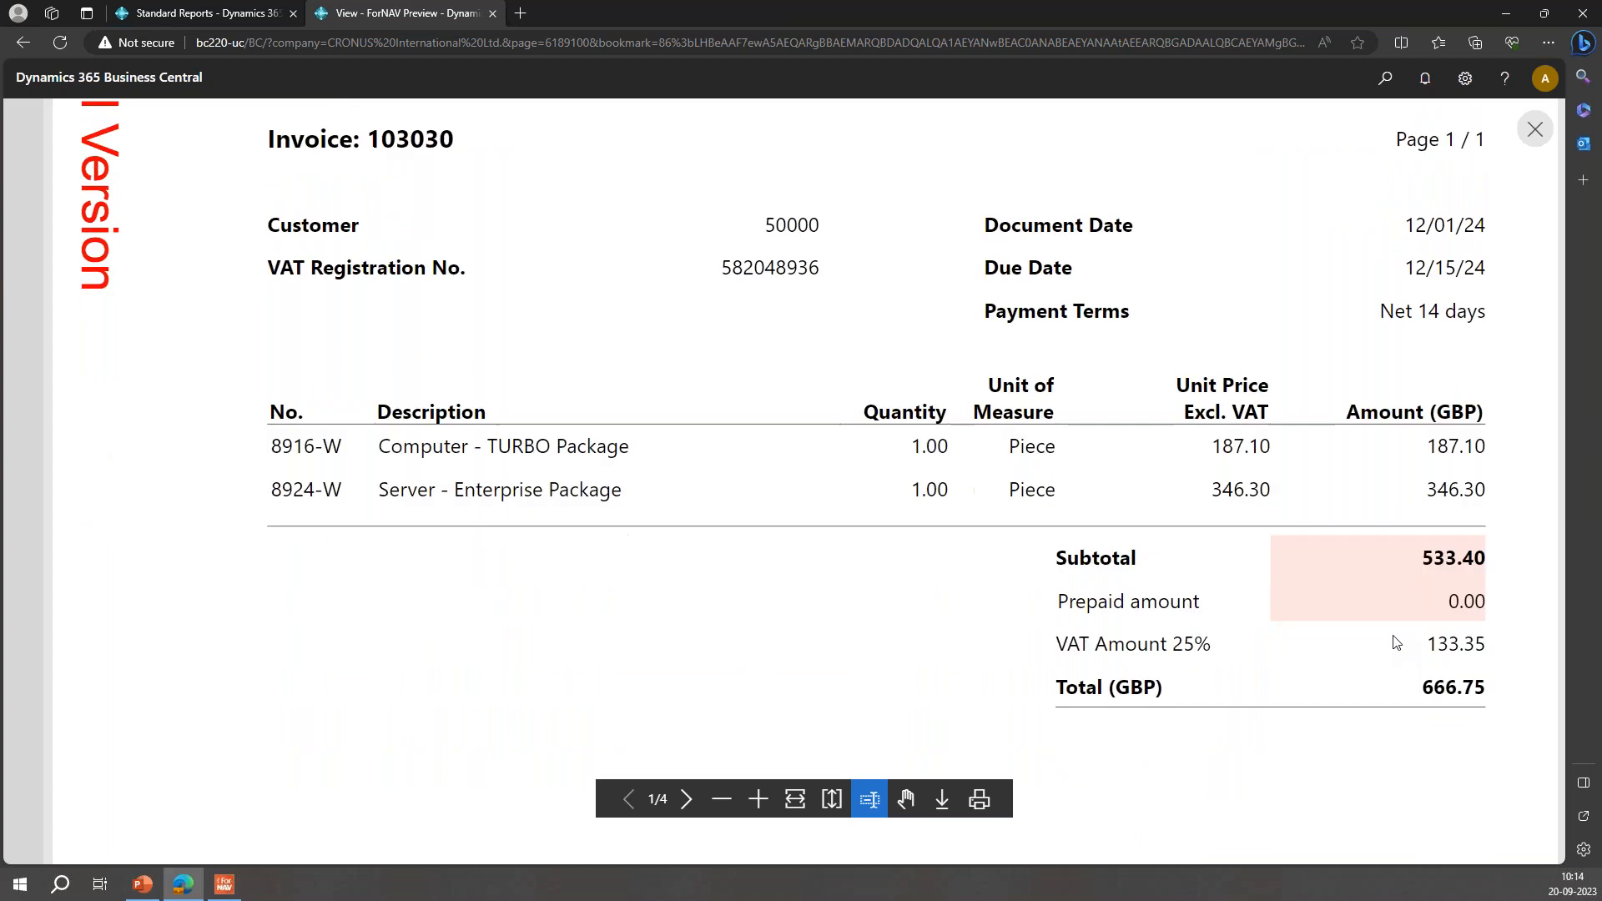
{"action": "scroll", "coordinate": [1400, 646], "scroll_direction": "down", "scroll_amount": 1}
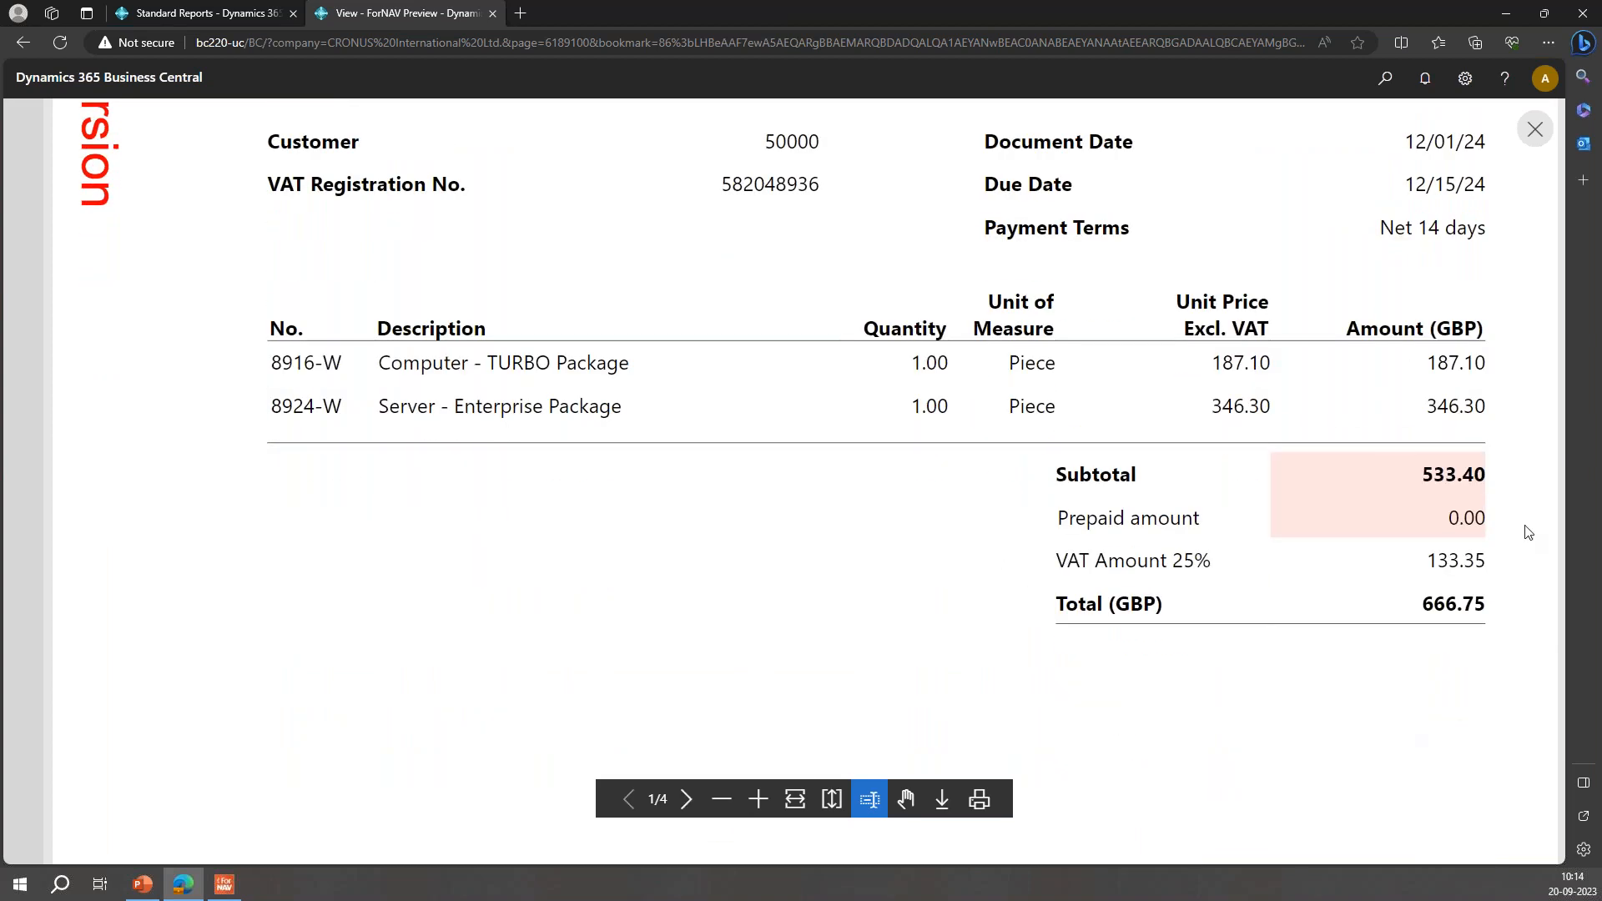
- Check the lines, subtotal and prepaid amount on the second and third invoices of the preview
{"action": "left_click", "coordinate": [687, 802]}
{"action": "scroll", "coordinate": [773, 679], "scroll_direction": "down", "scroll_amount": 5}
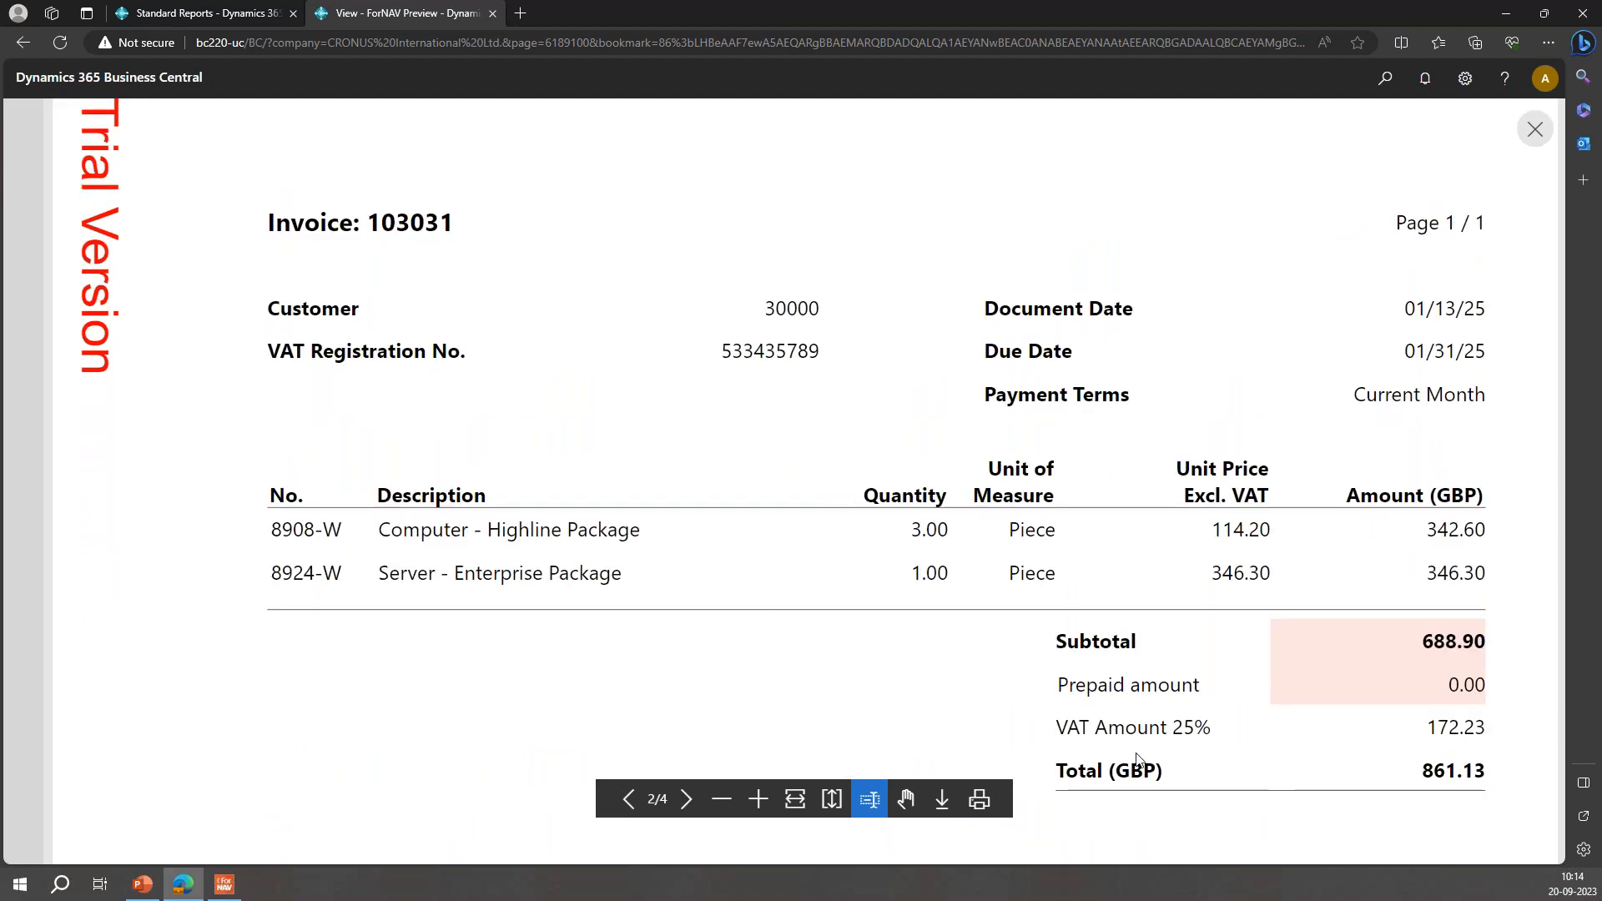
{"action": "left_click", "coordinate": [688, 799]}
{"action": "scroll", "coordinate": [790, 632], "scroll_direction": "down", "scroll_amount": 5}
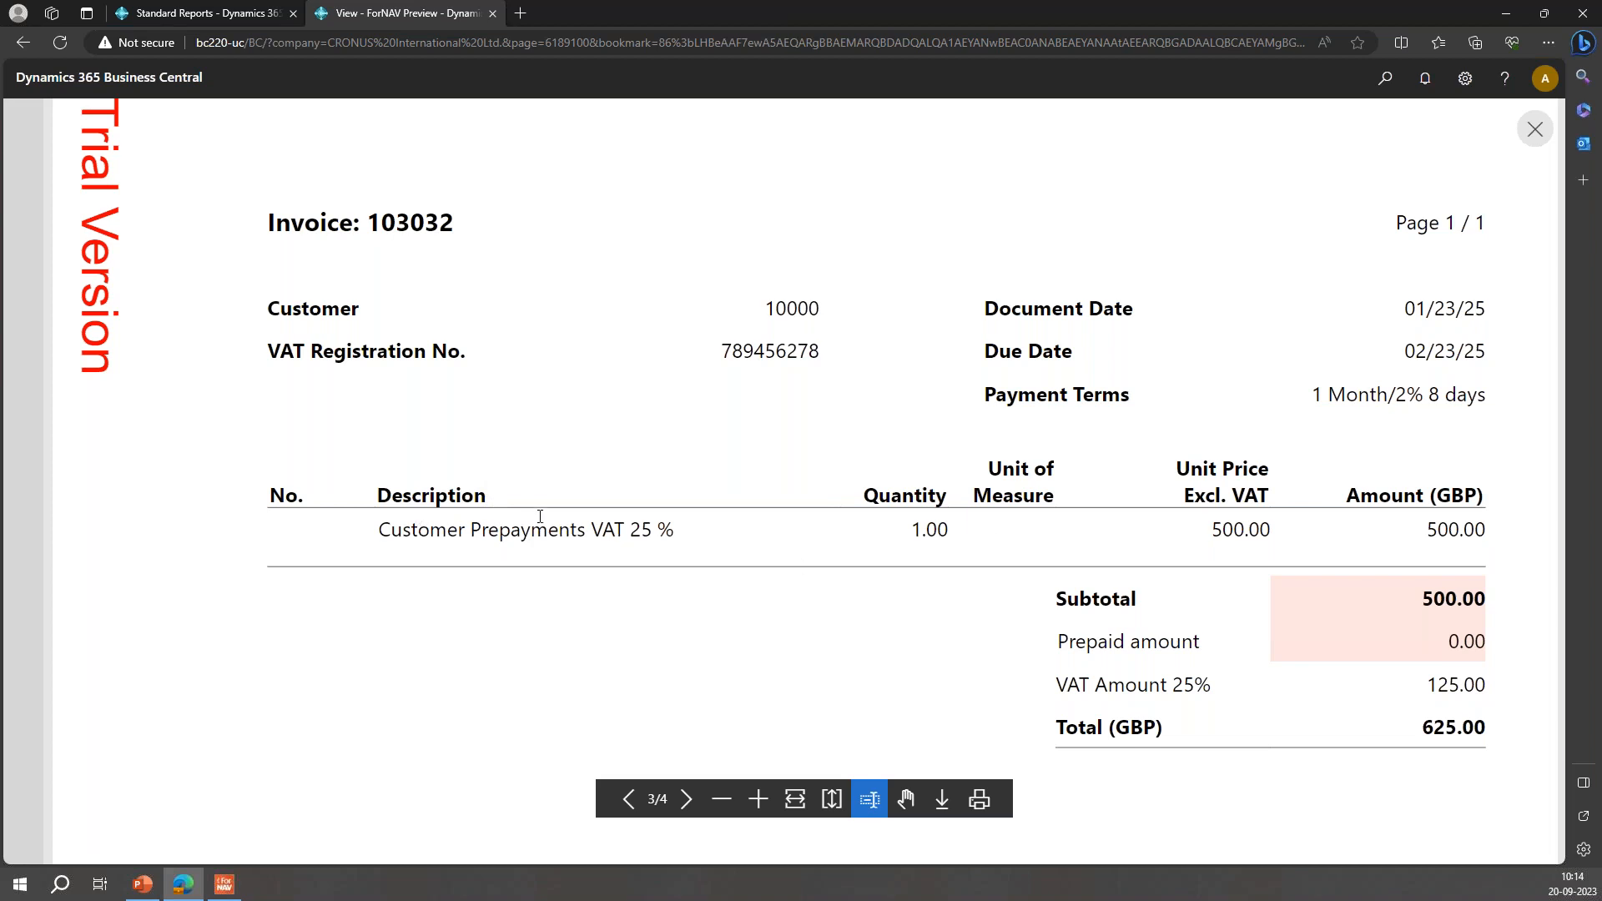
{"action": "left_click_drag", "start_coordinate": [390, 530], "coordinate": [550, 539]}
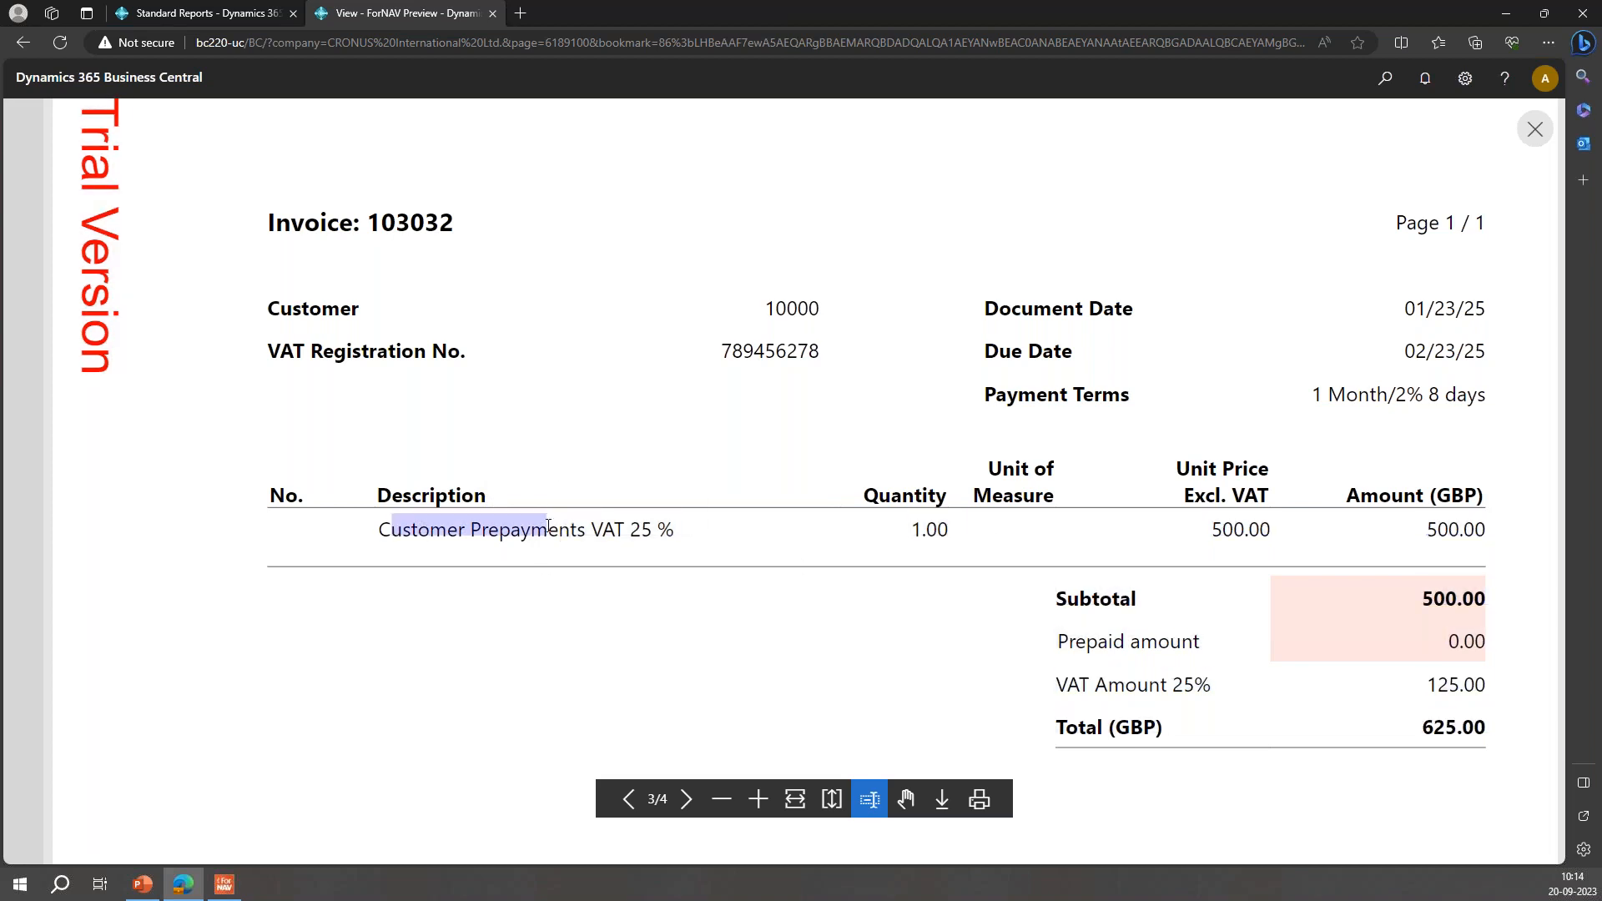
{"action": "left_click", "coordinate": [707, 544]}
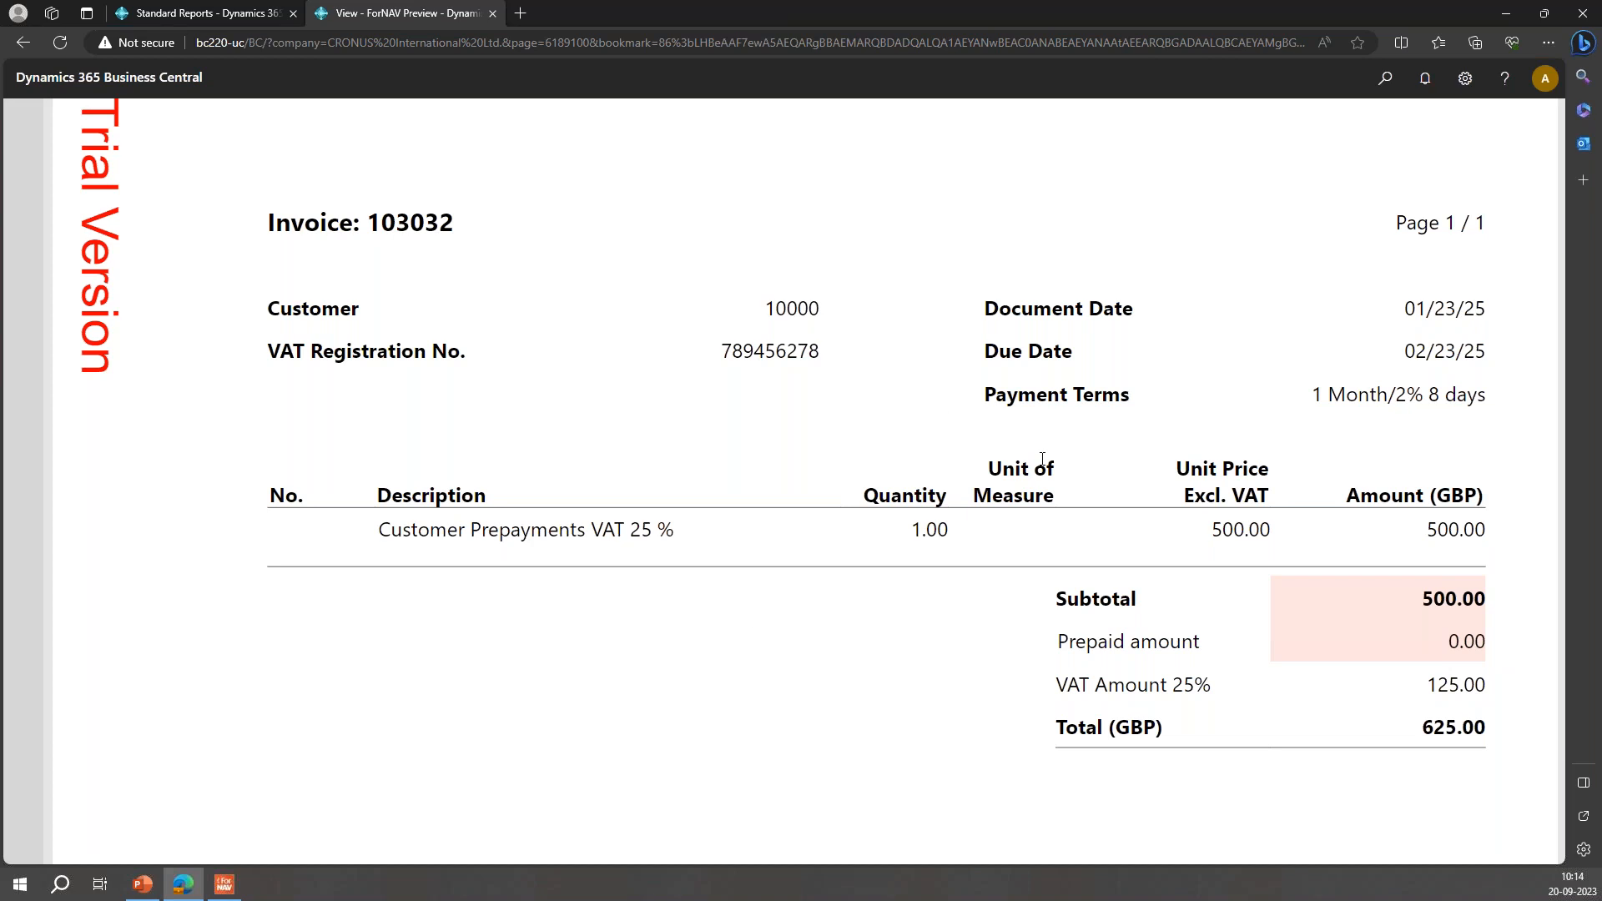
- Check the fourth invoice's lines, totals and conditional prepaid message in the preview
{"action": "scroll", "coordinate": [763, 783], "scroll_direction": "up", "scroll_amount": 1}
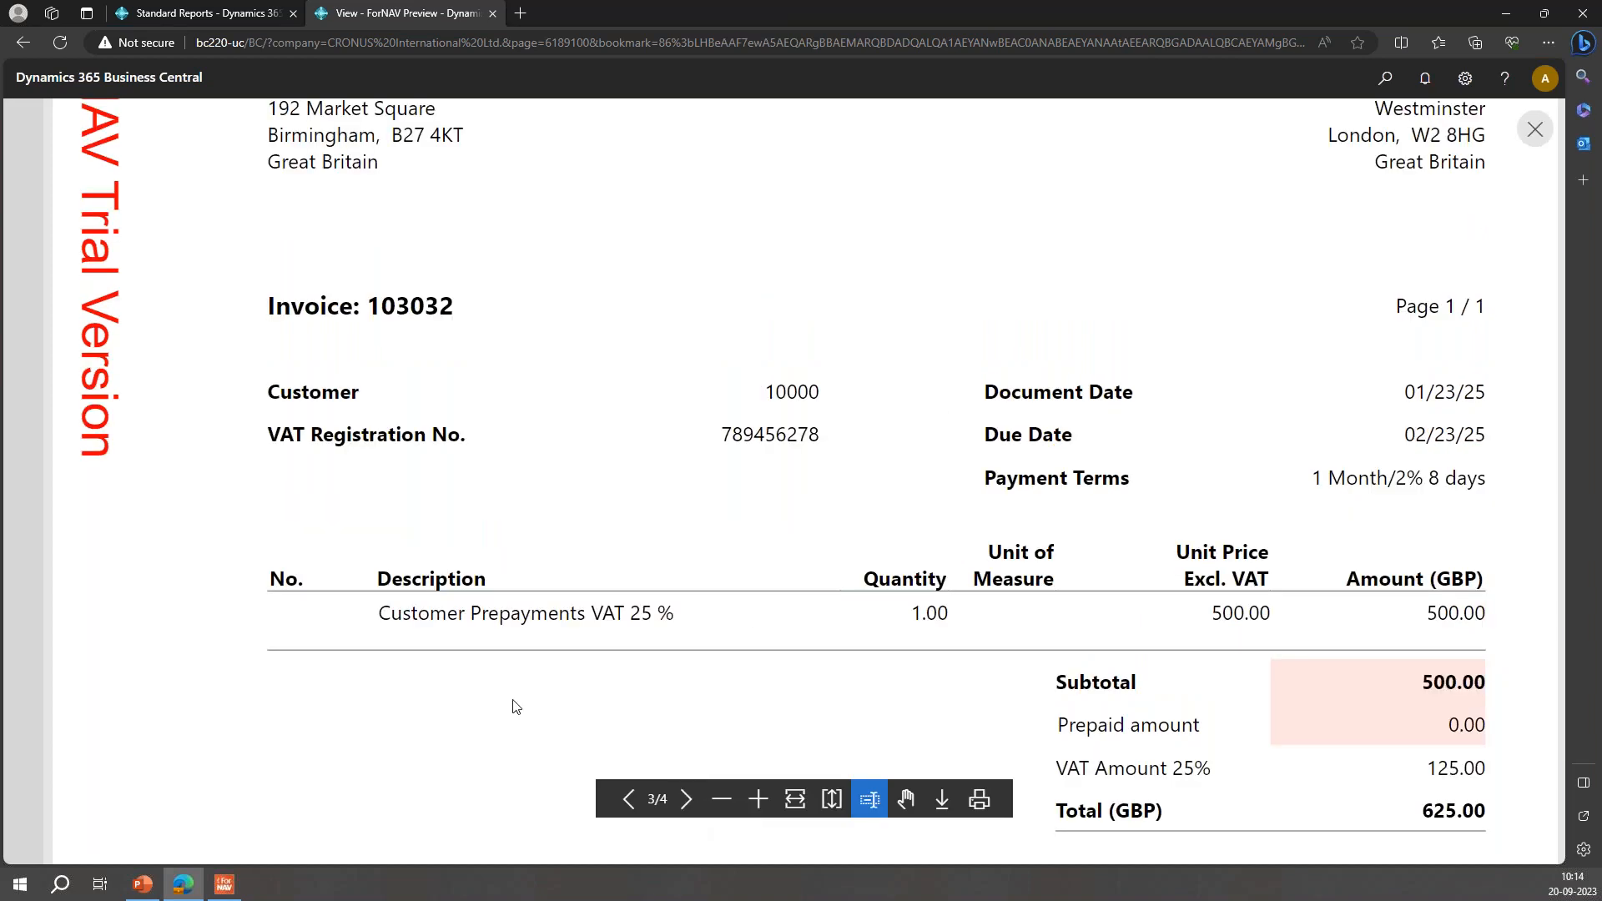
{"action": "left_click", "coordinate": [684, 800]}
{"action": "scroll", "coordinate": [759, 585], "scroll_direction": "down", "scroll_amount": 3}
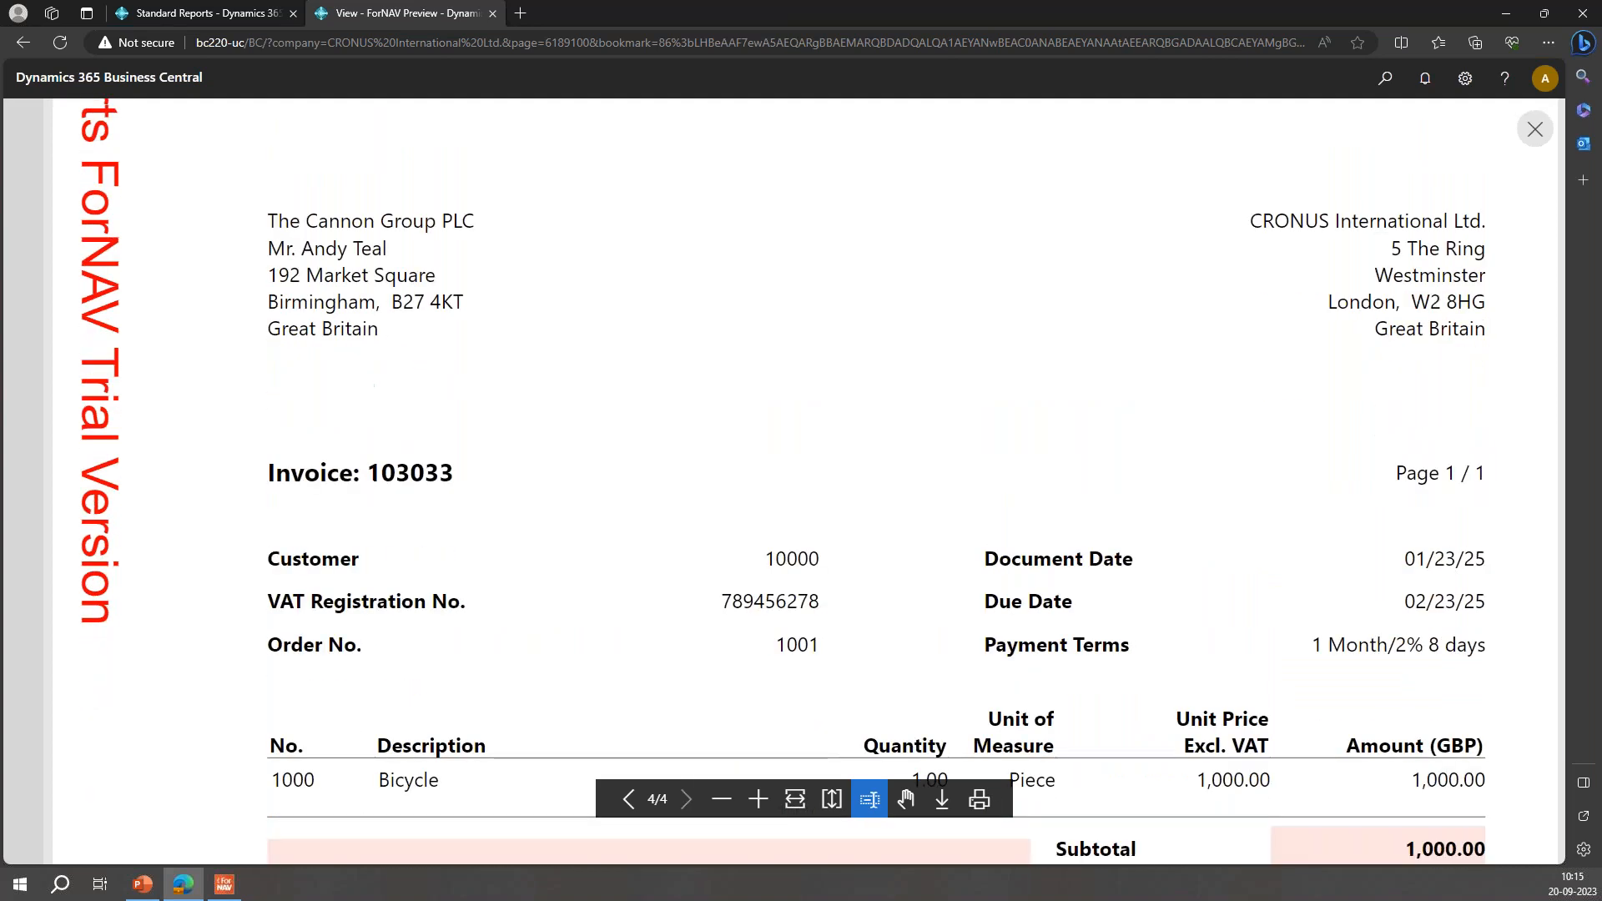
{"action": "scroll", "coordinate": [764, 570], "scroll_direction": "down", "scroll_amount": 2}
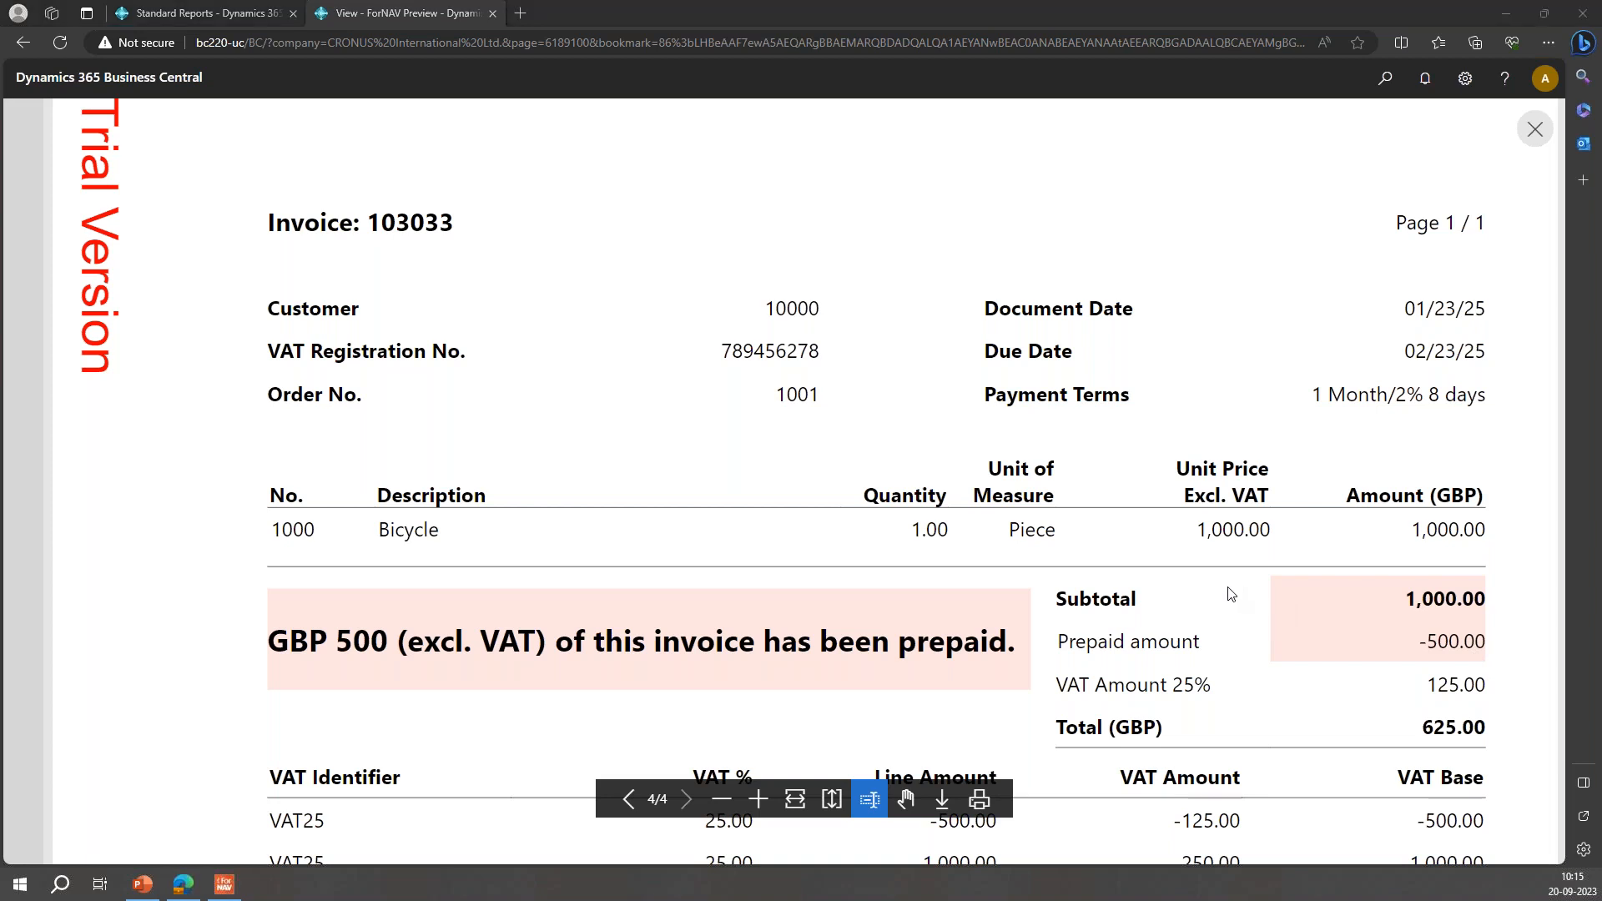
{"action": "key", "text": "alt+Tab"}
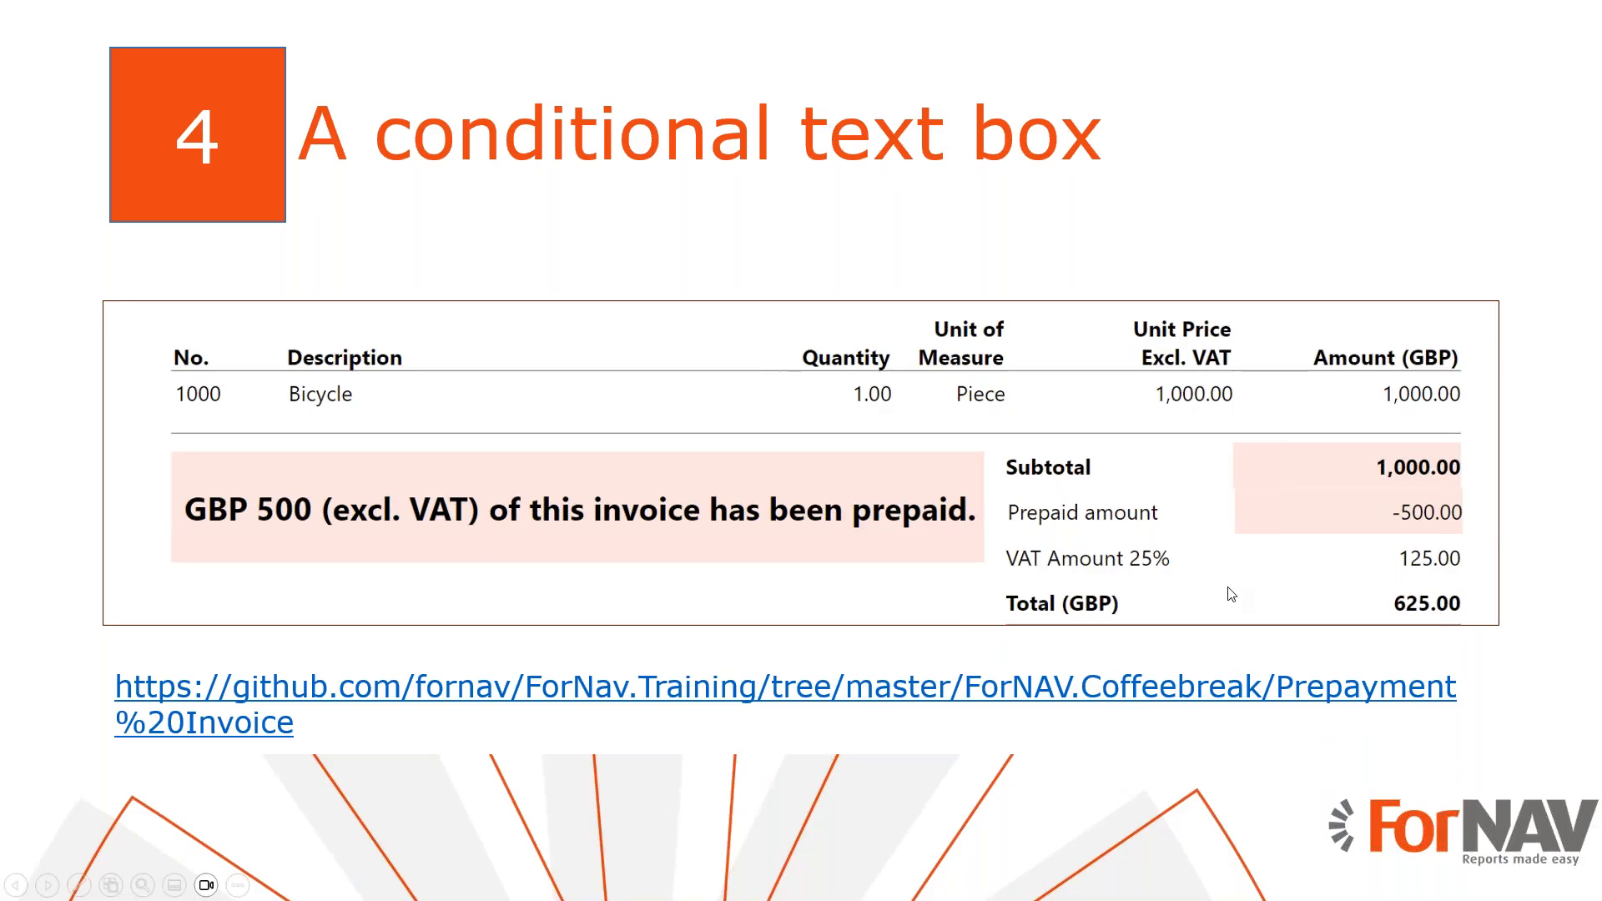
{"action": "key", "text": "Right"}
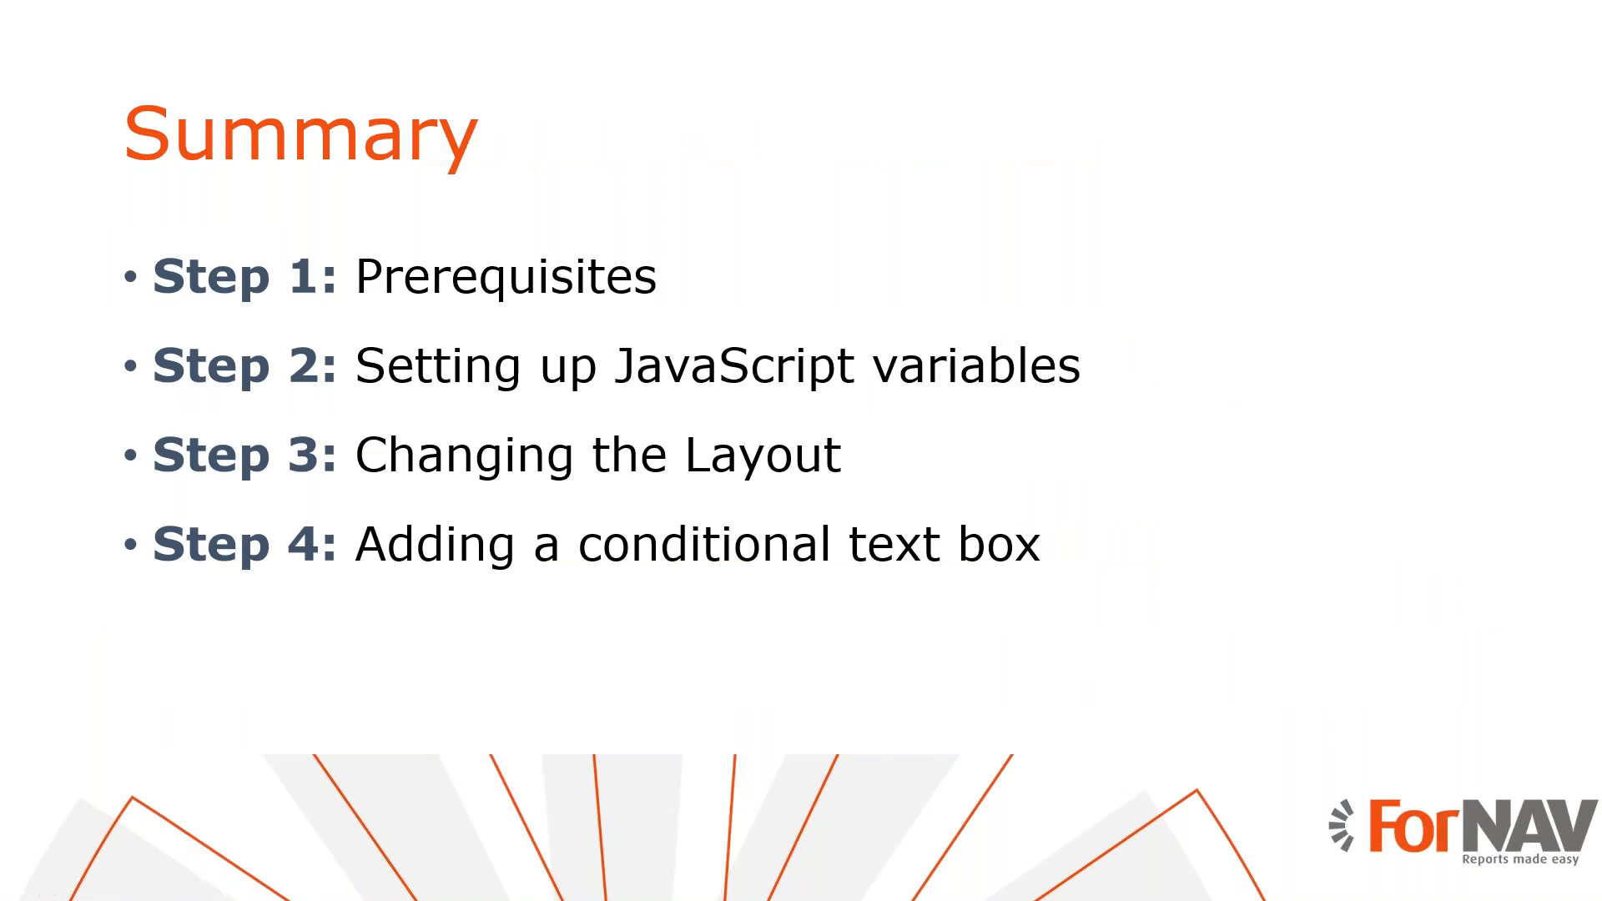